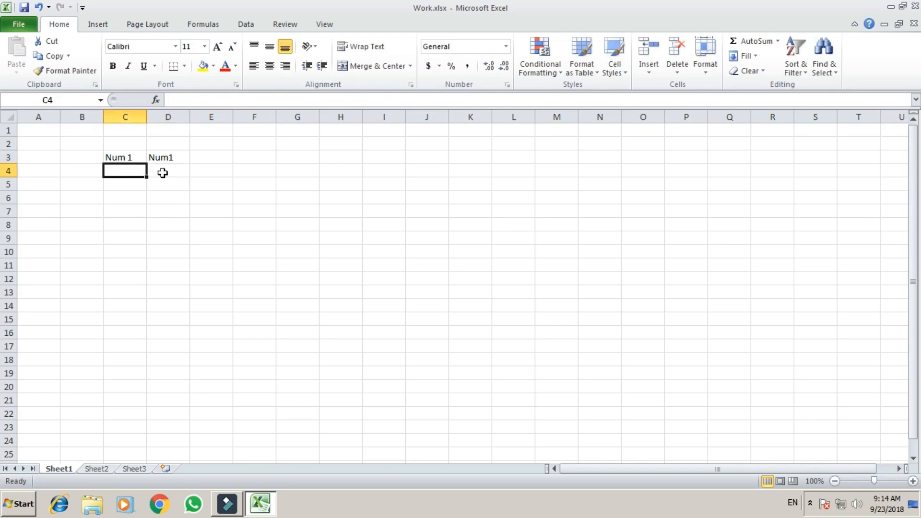
- Enter 45, 55, 25, 35, 45, 55, 56 and 87 down cells C4 to C11
{"action": "type", "text": "45 55 25 35 45 55 56 87"}
{"action": "key", "text": "Up"}
{"action": "key", "text": "Up"}
{"action": "key", "text": "Up"}
{"action": "key", "text": "Up"}
{"action": "key", "text": "Up"}
{"action": "key", "text": "Up"}
{"action": "key", "text": "Up"}
{"action": "key", "text": "Up"}
{"action": "key", "text": "Right"}
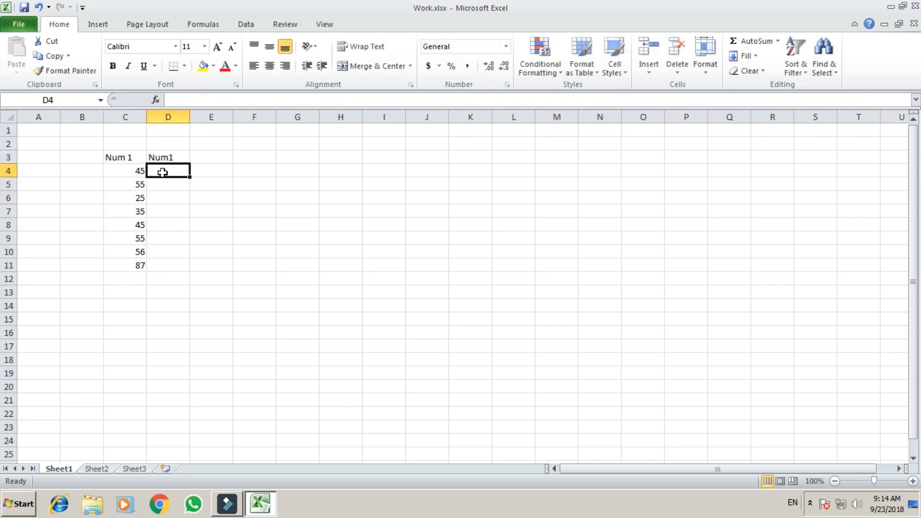
- Enter 10, 5, 25, 40, 30, 45, 55 and 68 down cells D4 to D11
{"action": "type", "text": "10 5 25 40 30 45 55 68"}
{"action": "key", "text": "Up"}
{"action": "key", "text": "Up"}
{"action": "key", "text": "Up"}
{"action": "key", "text": "Up"}
{"action": "key", "text": "Up"}
{"action": "key", "text": "Up"}
{"action": "key", "text": "Up"}
{"action": "key", "text": "Up"}
{"action": "key", "text": "Up"}
{"action": "key", "text": "Right"}
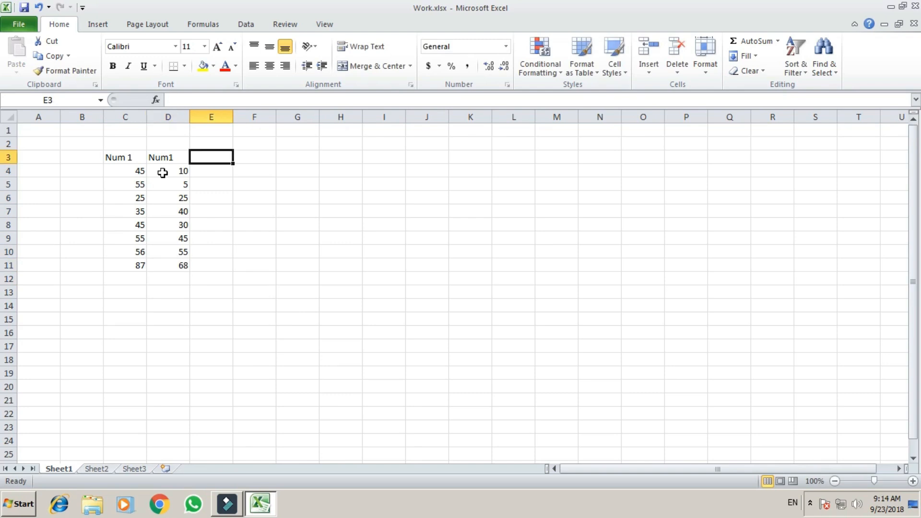
- Enter the column header Add in cell E3, beside the two number columns
{"action": "type", "text": "Add"}
{"action": "key", "text": "Return"}
{"action": "key", "text": "Left"}
{"action": "key", "text": "Left"}
{"action": "key", "text": "Right"}
{"action": "key", "text": "Right"}
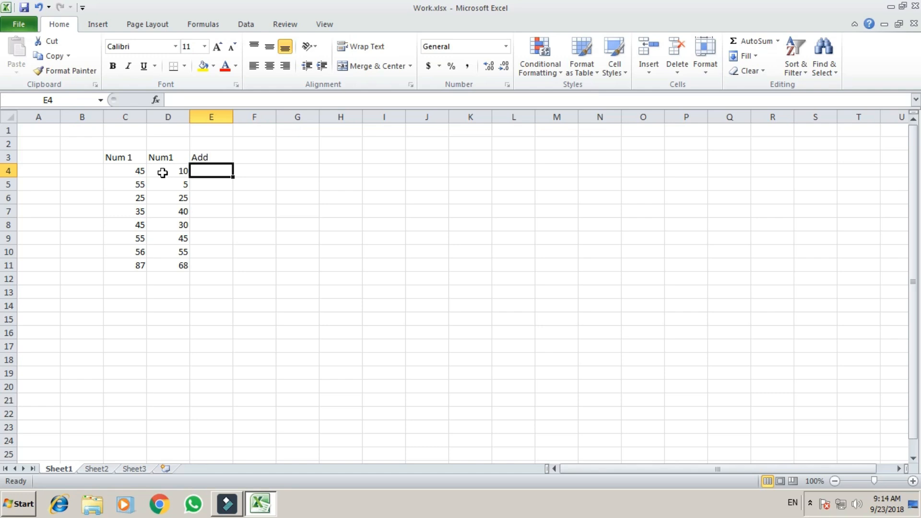
- Enter the formula =C4+D4 in cell E4 to add the first pair of numbers
{"action": "type", "text": "\\"}
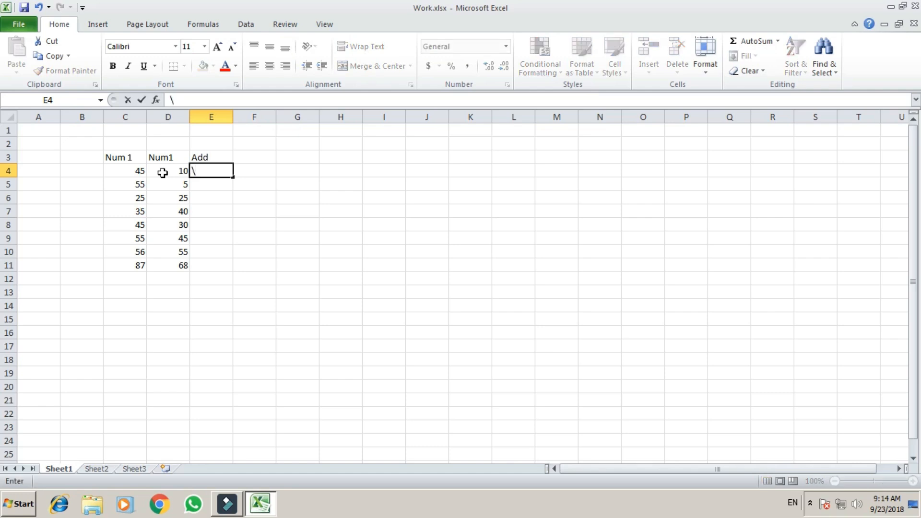
{"action": "key", "text": "Escape"}
{"action": "type", "text": "="}
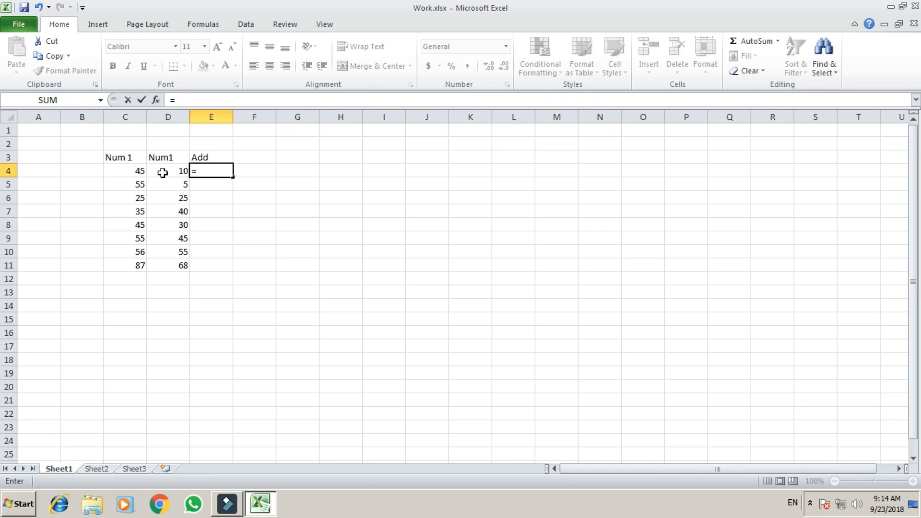
{"action": "left_click", "coordinate": [162, 173]}
{"action": "key", "text": "Left"}
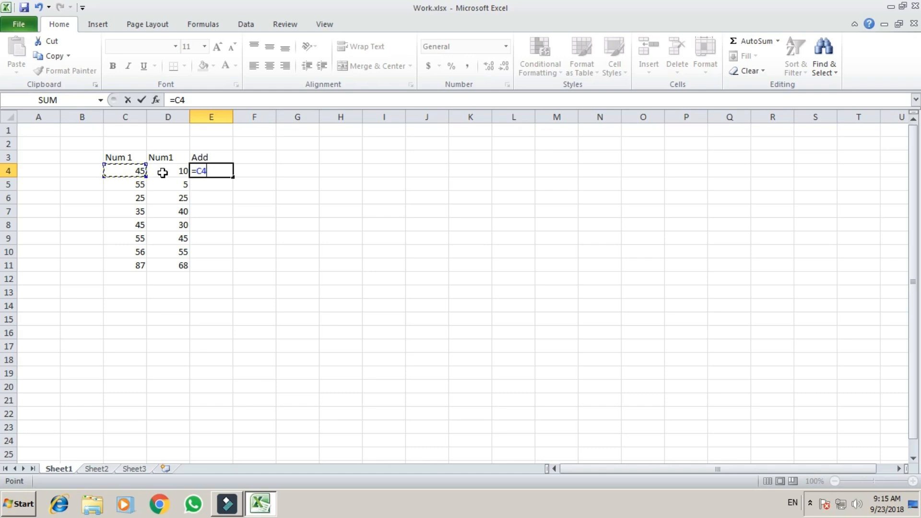
{"action": "type", "text": "+"}
{"action": "key", "text": "Right"}
{"action": "key", "text": "Left"}
{"action": "key", "text": "Left"}
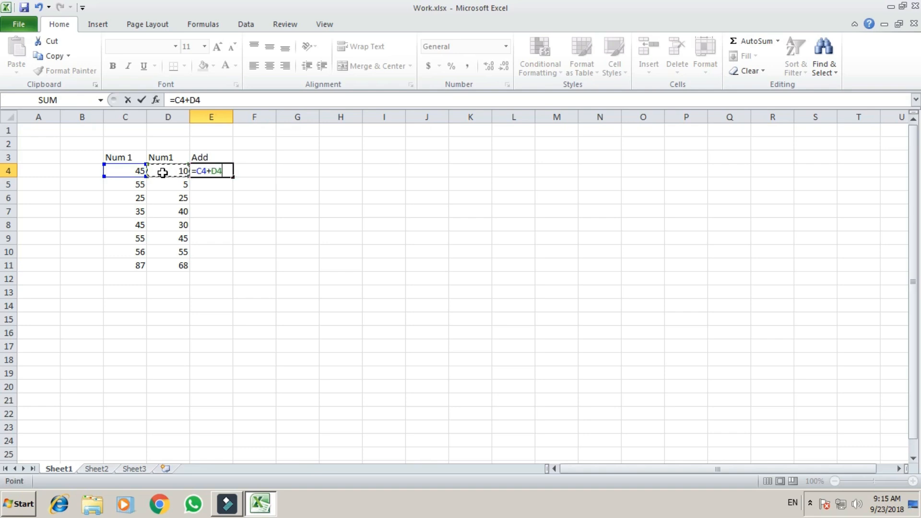
{"action": "key", "text": "Return"}
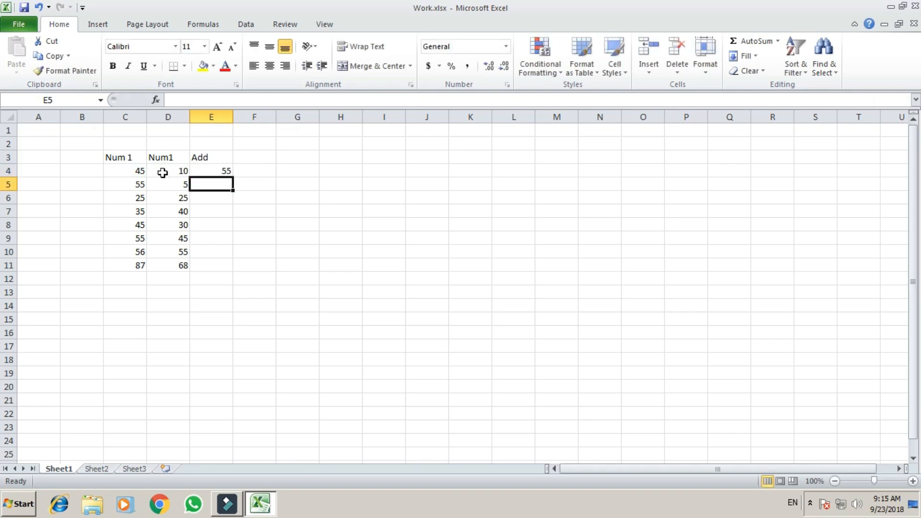
- Enter the formula =C5+D5 in cell E5 to add the second pair of numbers
{"action": "key", "text": "Up"}
{"action": "key", "text": "Down"}
{"action": "key", "text": "Up"}
{"action": "key", "text": "Down"}
{"action": "type", "text": "="}
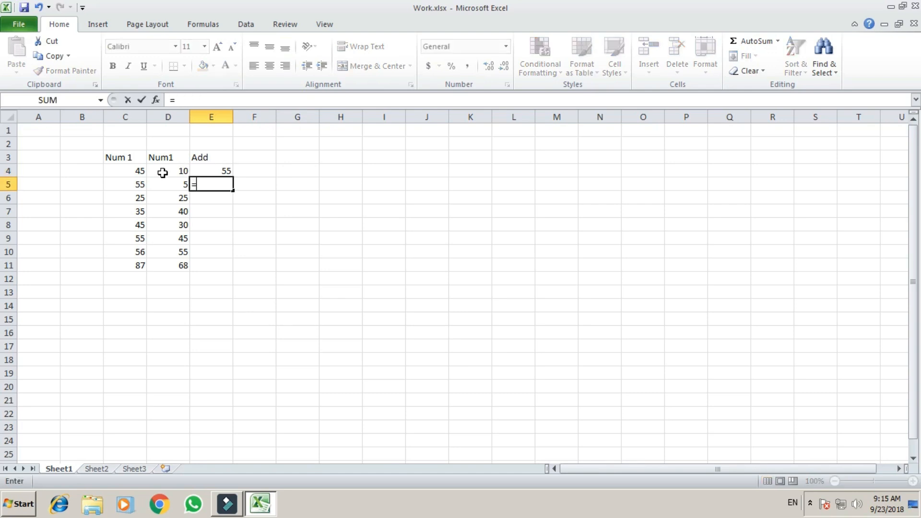
{"action": "key", "text": "Escape"}
{"action": "type", "text": "="}
{"action": "key", "text": "Left"}
{"action": "key", "text": "Left"}
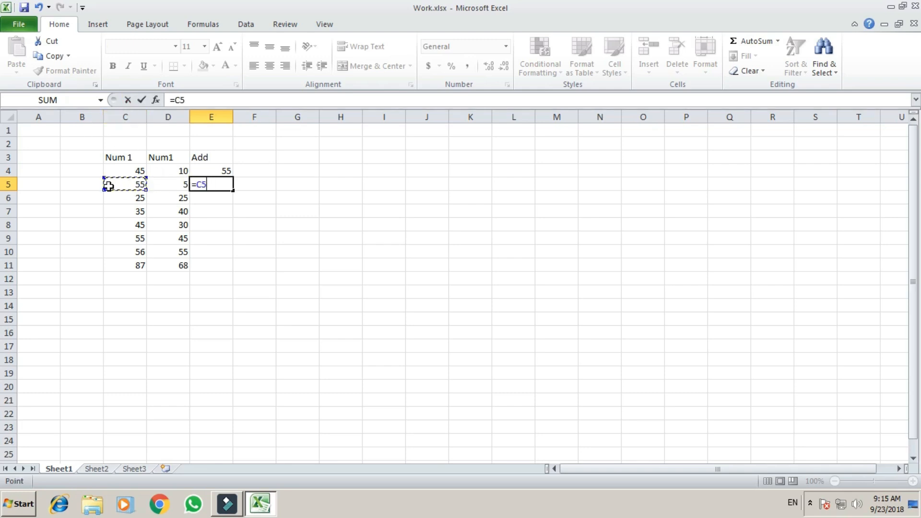
{"action": "type", "text": "+"}
{"action": "left_click", "coordinate": [172, 185]}
{"action": "key", "text": "Return"}
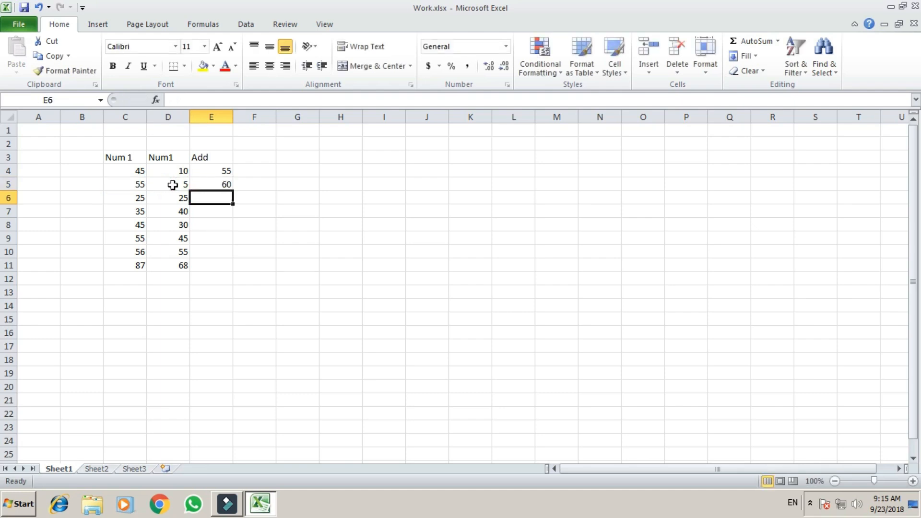
- Enter the formula =C6+D6 in cell E6 to add the third pair of numbers
{"action": "type", "text": "="}
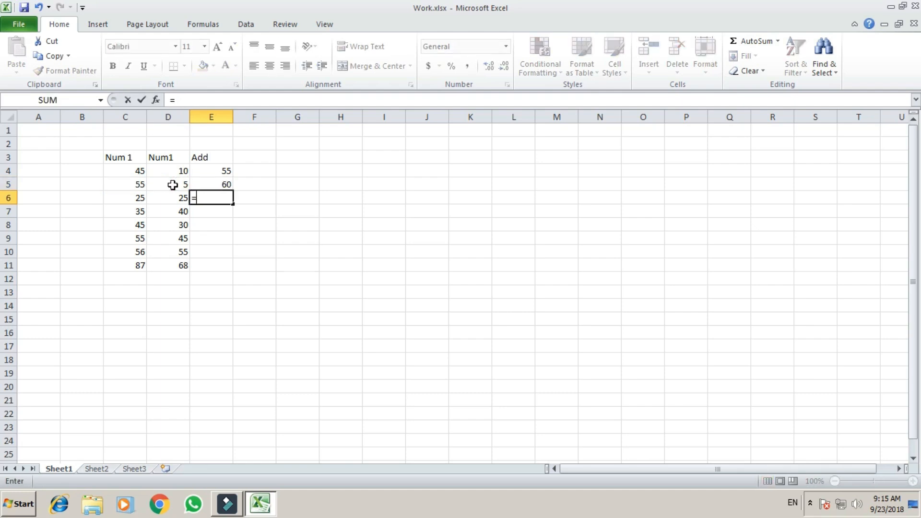
{"action": "key", "text": "Left"}
{"action": "key", "text": "Left"}
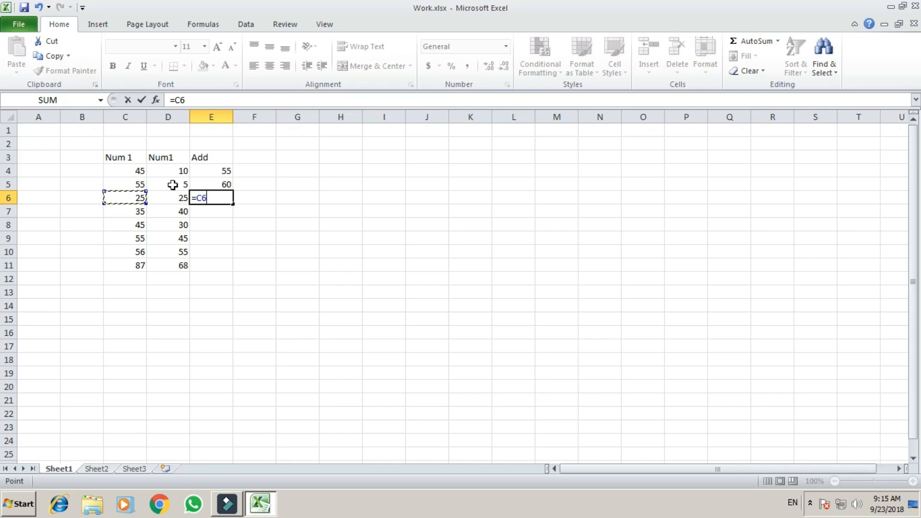
{"action": "type", "text": "+"}
{"action": "key", "text": "Left"}
{"action": "key", "text": "Return"}
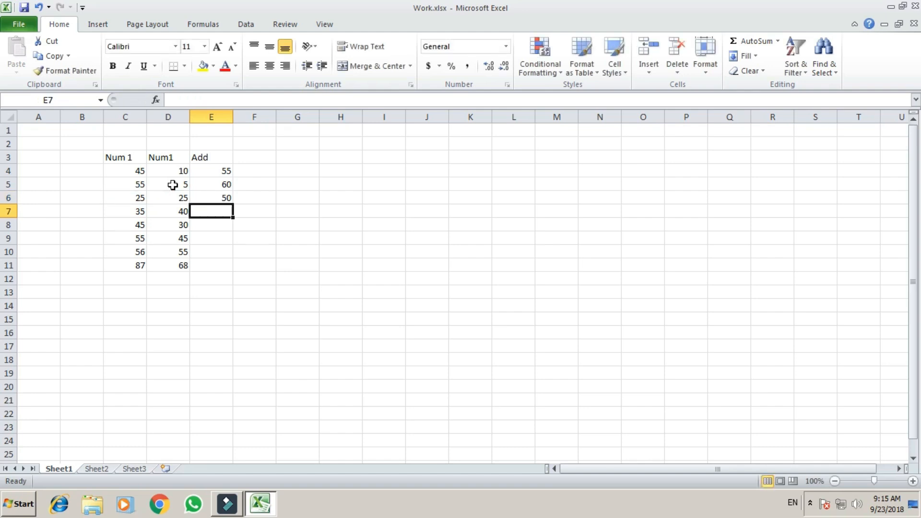
- Enter the formula =C7+D7 in cell E7 to add the fourth pair of numbers
{"action": "type", "text": "="}
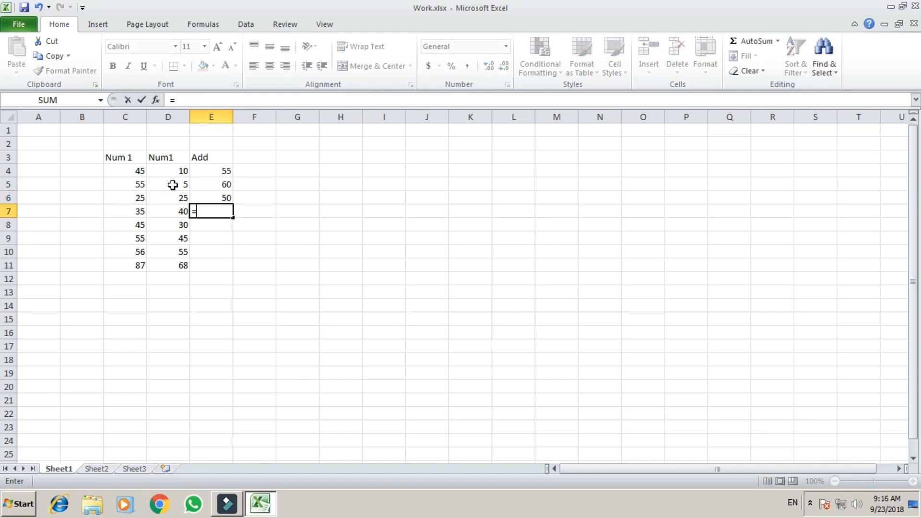
{"action": "key", "text": "Left"}
{"action": "key", "text": "Left"}
{"action": "type", "text": "+"}
{"action": "key", "text": "Left"}
{"action": "key", "text": "Return"}
- Enter the column header Sub in cell F3, beside the Add header
{"action": "key", "text": "Up"}
{"action": "key", "text": "Up"}
{"action": "key", "text": "Up"}
{"action": "key", "text": "Up"}
{"action": "key", "text": "Up"}
{"action": "key", "text": "Right"}
{"action": "type", "text": "Sub"}
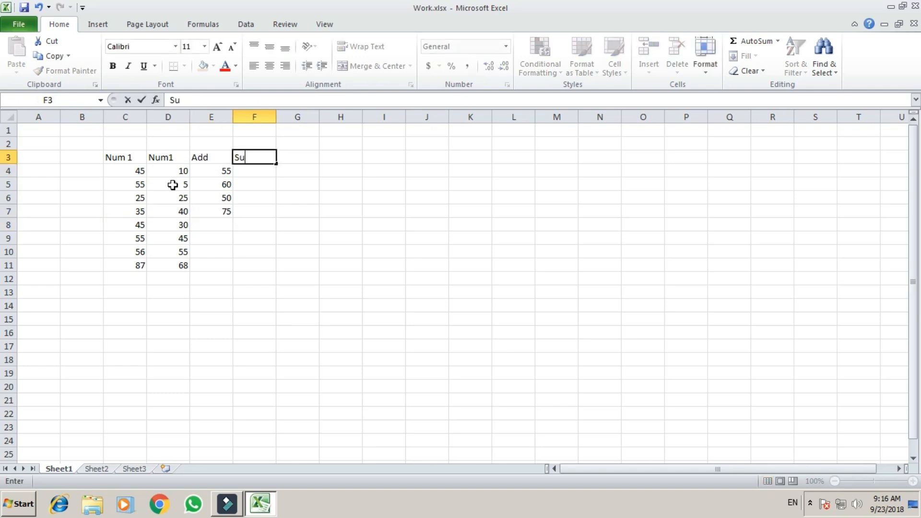
{"action": "key", "text": "Return"}
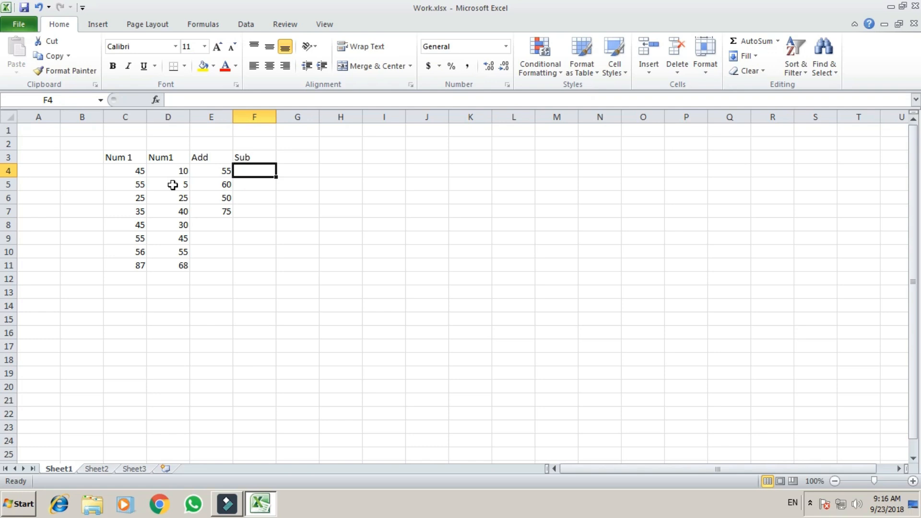
- Enter the formula =C4-D4 in cell F4 to subtract the first pair of numbers
{"action": "type", "text": "="}
{"action": "key", "text": "Left"}
{"action": "key", "text": "Left"}
{"action": "key", "text": "Left"}
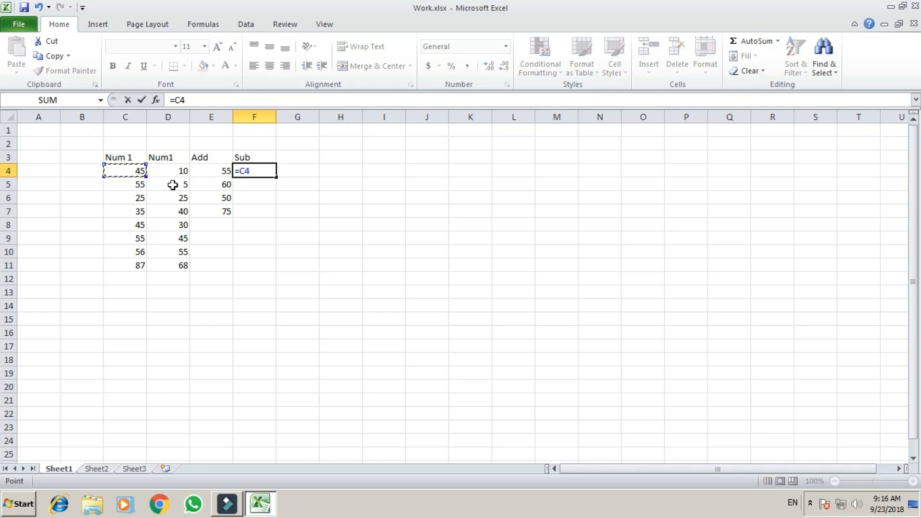
{"action": "type", "text": "-"}
{"action": "key", "text": "Left"}
{"action": "key", "text": "Left"}
{"action": "key", "text": "Return"}
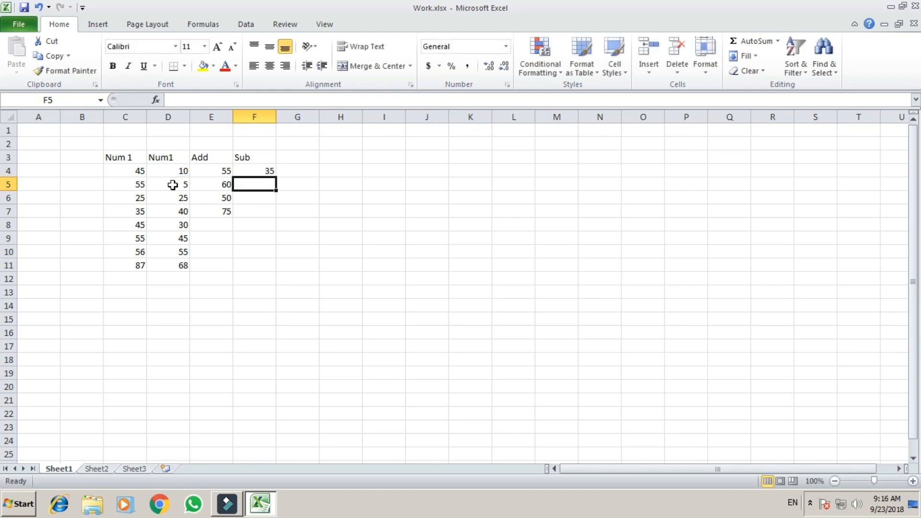
- Enter the formula =C5-D5 in cell F5 to subtract the second pair of numbers
{"action": "type", "text": "="}
{"action": "key", "text": "Left"}
{"action": "key", "text": "Left"}
{"action": "key", "text": "Left"}
{"action": "type", "text": "-"}
{"action": "key", "text": "Left"}
{"action": "key", "text": "Left"}
{"action": "key", "text": "Return"}
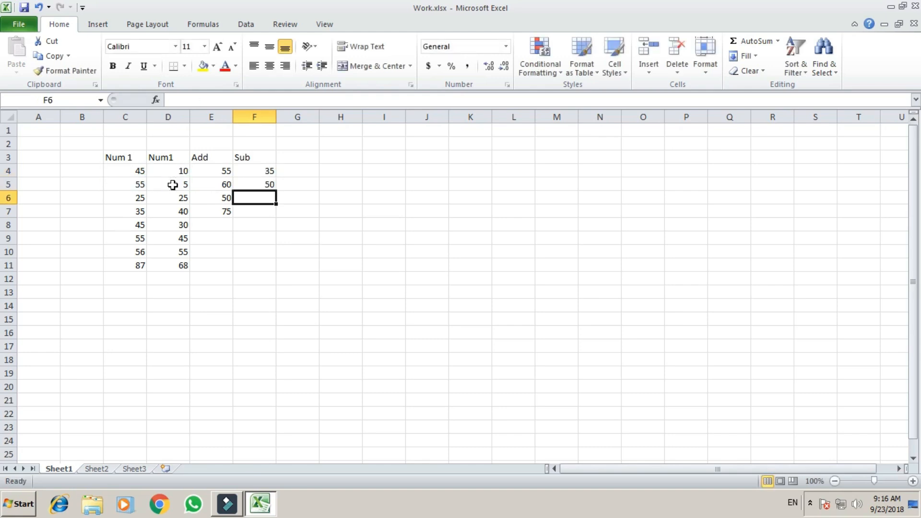
- Enter the formula =C6-D6 in cell F6 to subtract the third pair of numbers
{"action": "type", "text": "="}
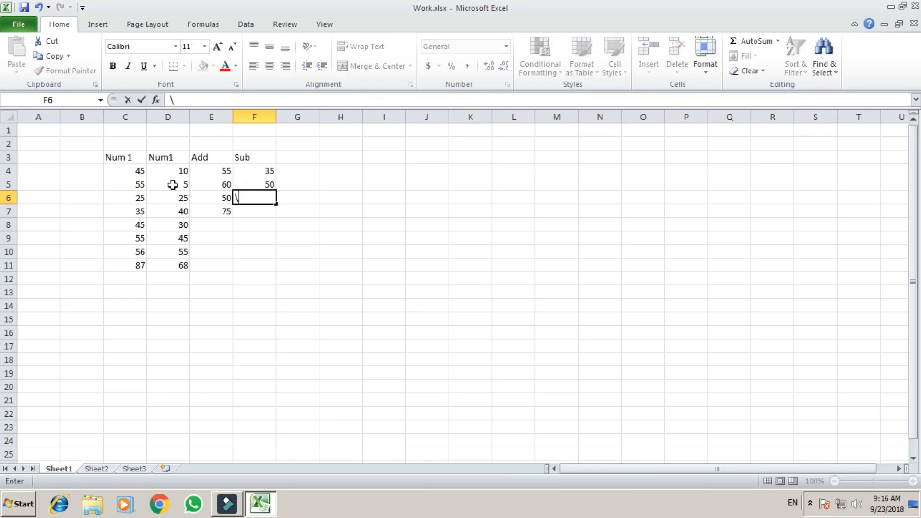
{"action": "key", "text": "Escape"}
{"action": "type", "text": "="}
{"action": "key", "text": "Left"}
{"action": "key", "text": "Left"}
{"action": "key", "text": "Left"}
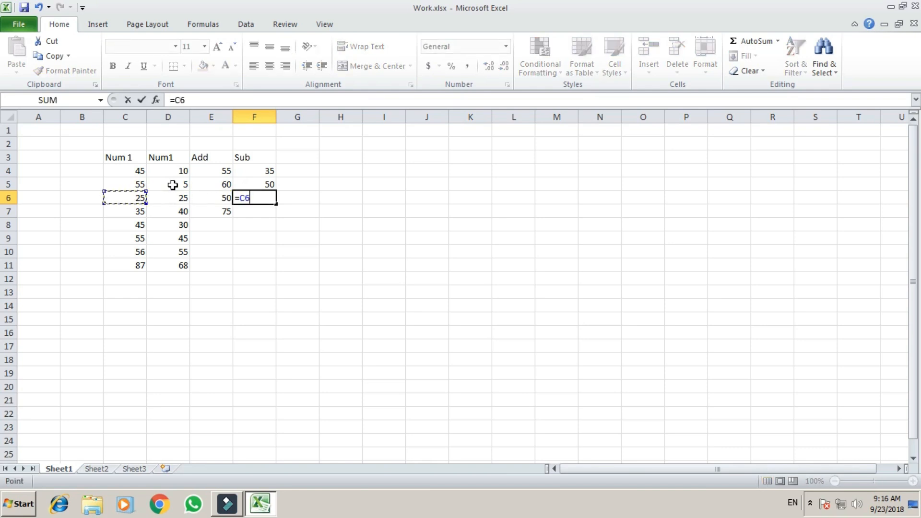
{"action": "type", "text": "-"}
{"action": "key", "text": "Left"}
{"action": "key", "text": "Left"}
{"action": "key", "text": "Return"}
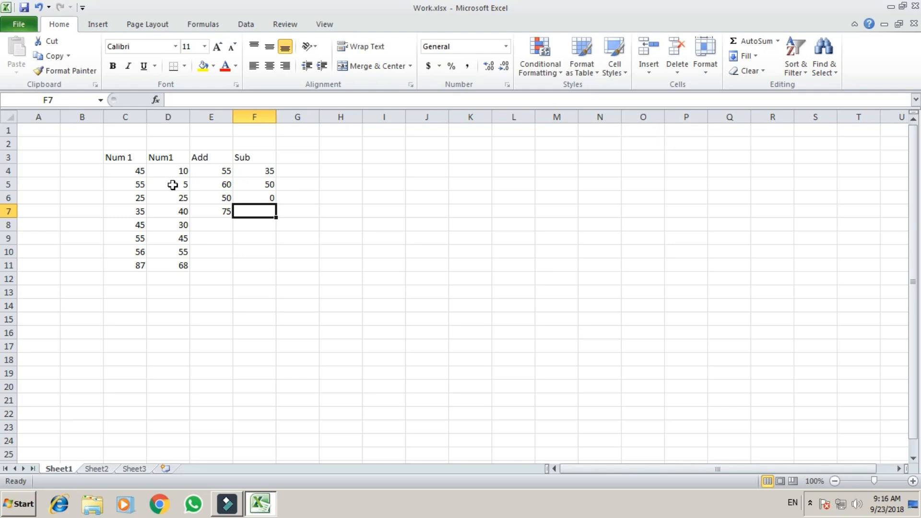
- Change the second number of the fourth pair, in cell D7, to 45
{"action": "key", "text": "Left"}
{"action": "key", "text": "Left"}
{"action": "type", "text": "45"}
{"action": "key", "text": "Return"}
- Enter the formula =C7-D7 in cell F7 to subtract the fourth pair of numbers
{"action": "key", "text": "Up"}
{"action": "key", "text": "Right"}
{"action": "key", "text": "Right"}
{"action": "type", "text": "="}
{"action": "key", "text": "Left"}
{"action": "key", "text": "Left"}
{"action": "key", "text": "Left"}
{"action": "key", "text": "Left"}
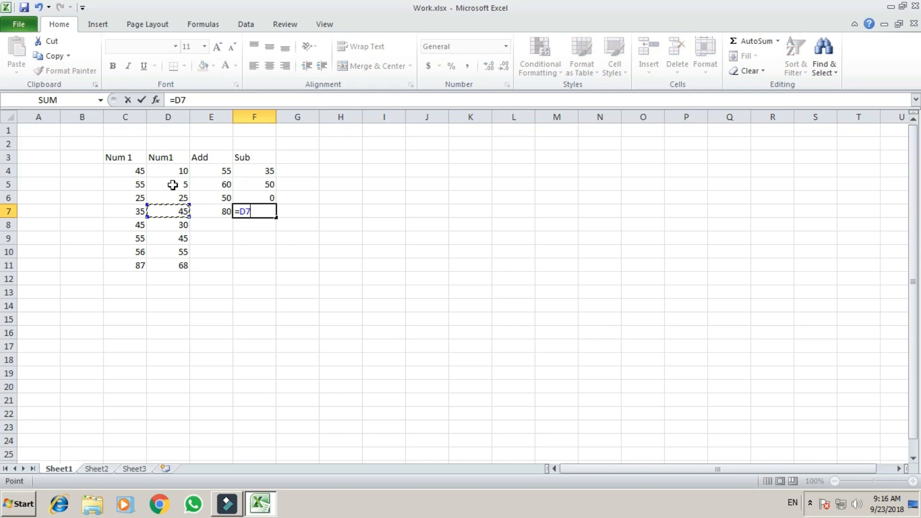
{"action": "key", "text": "Right"}
{"action": "type", "text": "-"}
{"action": "key", "text": "Left"}
{"action": "key", "text": "Left"}
{"action": "key", "text": "Return"}
{"action": "key", "text": "Up"}
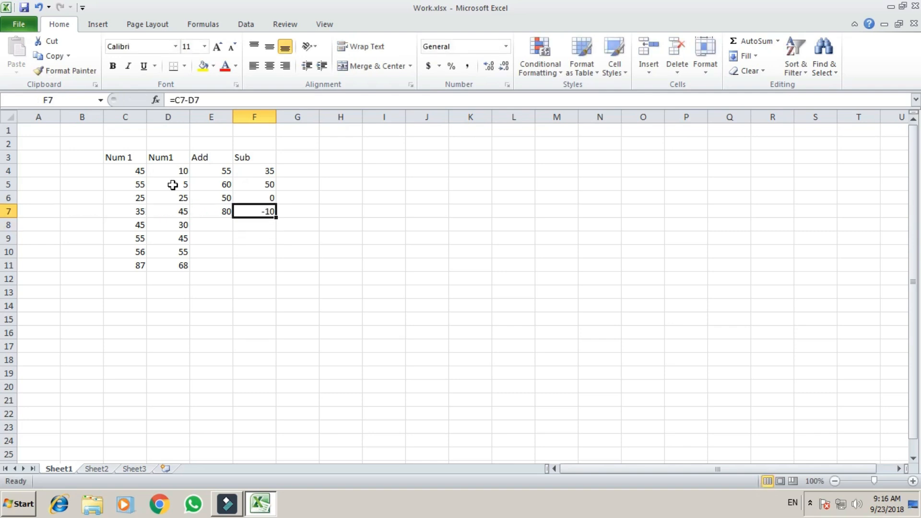
{"action": "key", "text": "Down"}
{"action": "key", "text": "Down"}
{"action": "key", "text": "Down"}
{"action": "key", "text": "Down"}
{"action": "key", "text": "Up"}
{"action": "key", "text": "Up"}
{"action": "key", "text": "Up"}
{"action": "key", "text": "Up"}
{"action": "key", "text": "Up"}
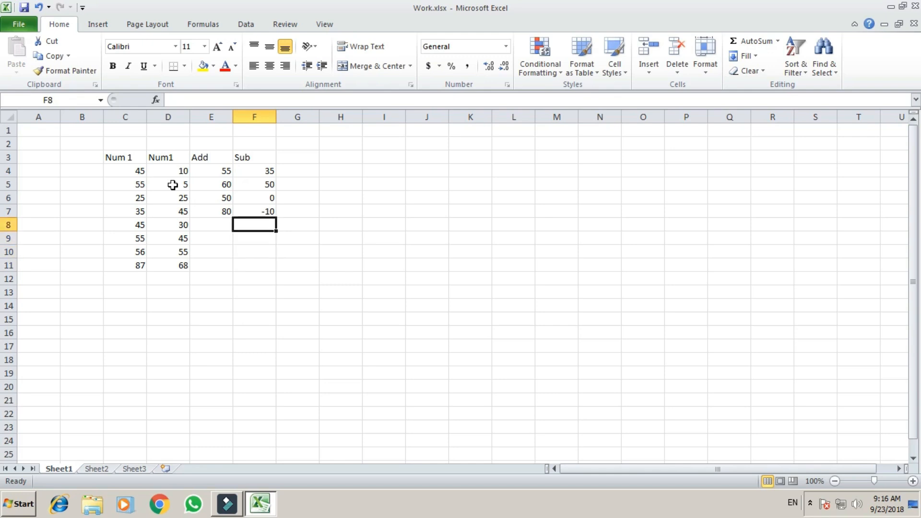
- Enter the column header Multiply in cell G3, beside the Sub header
{"action": "key", "text": "Up"}
{"action": "key", "text": "Up"}
{"action": "key", "text": "Up"}
{"action": "key", "text": "Down"}
{"action": "key", "text": "Left"}
{"action": "key", "text": "Right"}
{"action": "key", "text": "Right"}
{"action": "key", "text": "Right"}
{"action": "key", "text": "Left"}
{"action": "key", "text": "Up"}
{"action": "type", "text": "Multiply"}
{"action": "key", "text": "Return"}
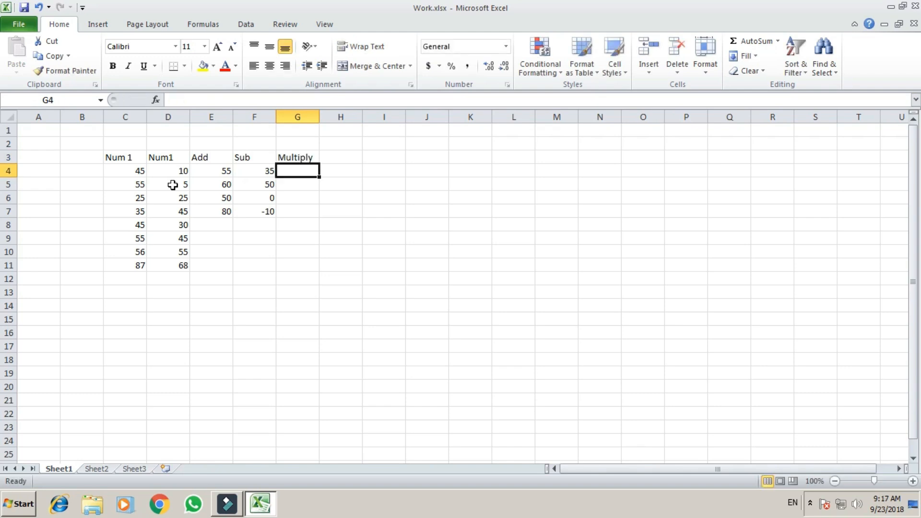
- Enter the formula =C4*D4 in cell G4 to multiply the first pair of numbers
{"action": "type", "text": "="}
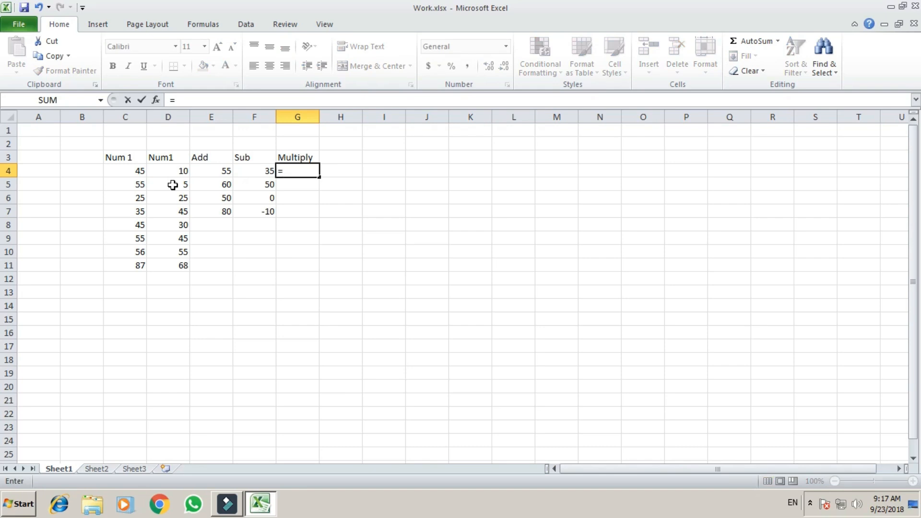
{"action": "key", "text": "Left"}
{"action": "key", "text": "Left"}
{"action": "key", "text": "Left"}
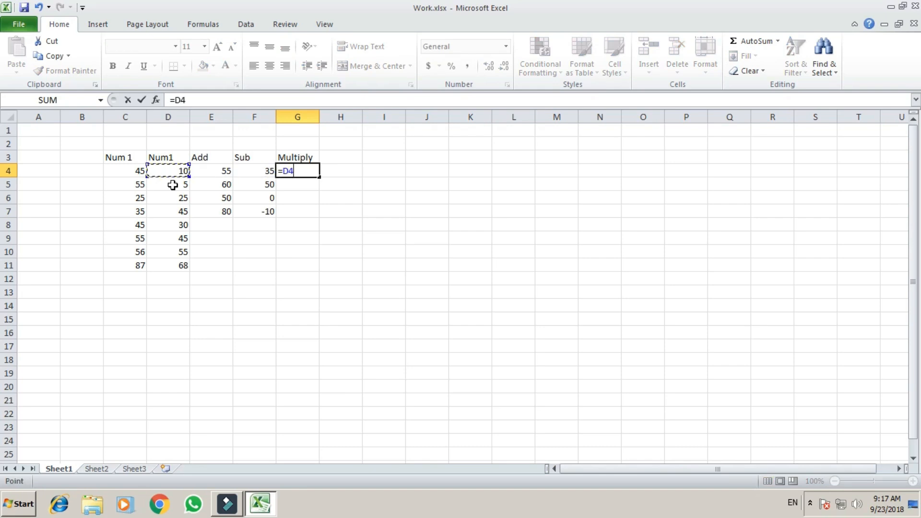
{"action": "key", "text": "Left"}
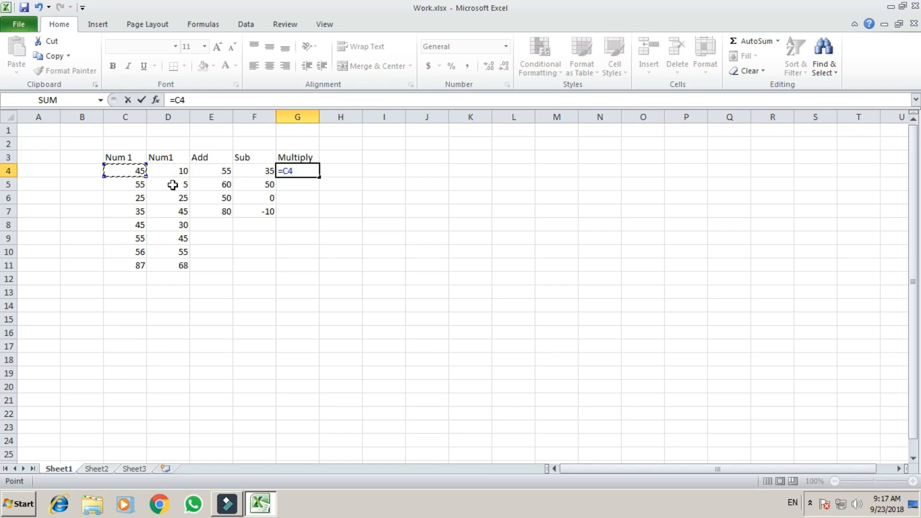
{"action": "type", "text": "*"}
{"action": "key", "text": "Left"}
{"action": "key", "text": "Left"}
{"action": "key", "text": "Left"}
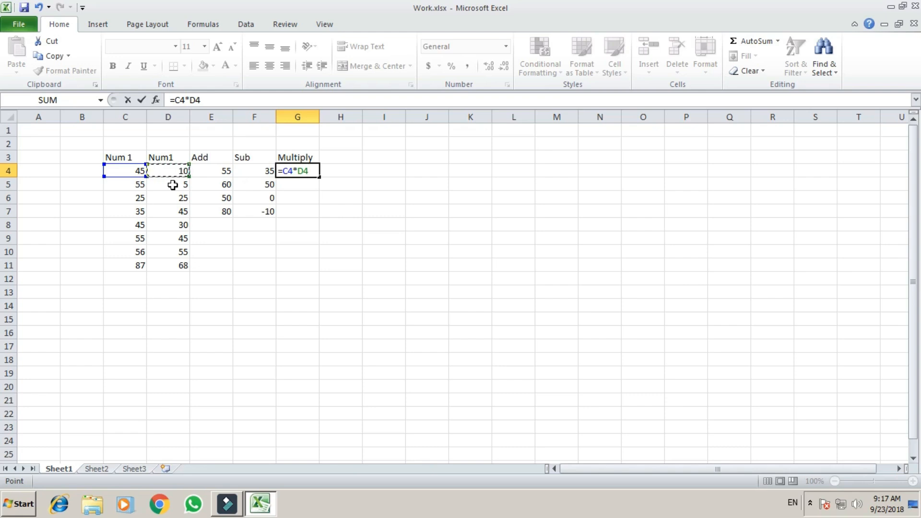
{"action": "key", "text": "Return"}
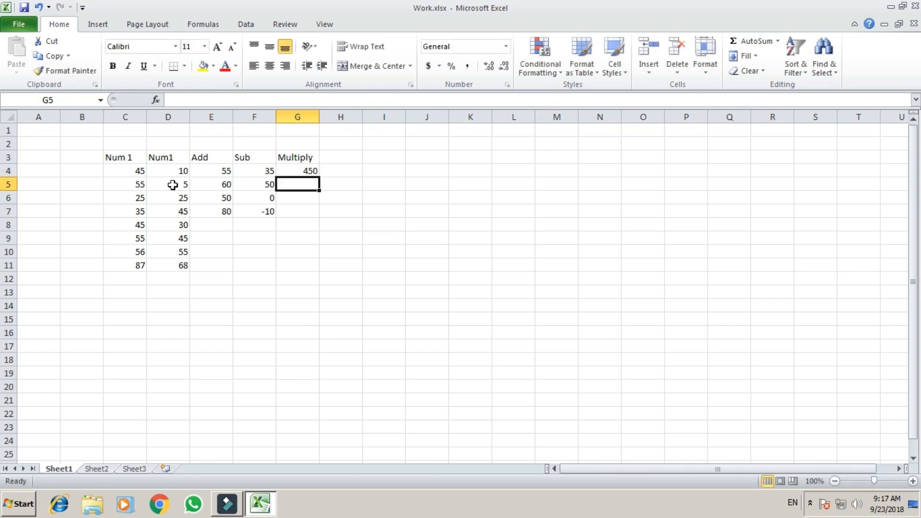
- Enter the formula =C5*D5 in cell G5 to multiply the second pair of numbers
{"action": "type", "text": "="}
{"action": "key", "text": "Left"}
{"action": "key", "text": "Left"}
{"action": "key", "text": "Left"}
{"action": "key", "text": "Left"}
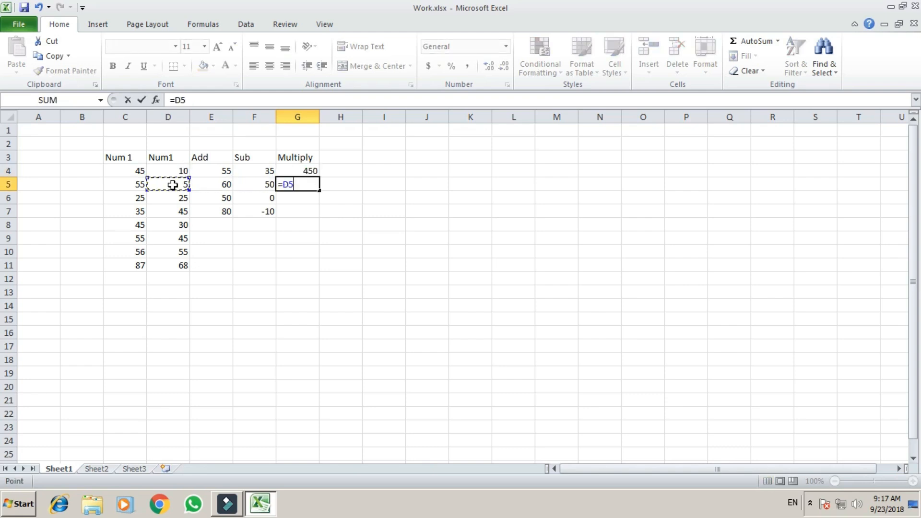
{"action": "type", "text": "*"}
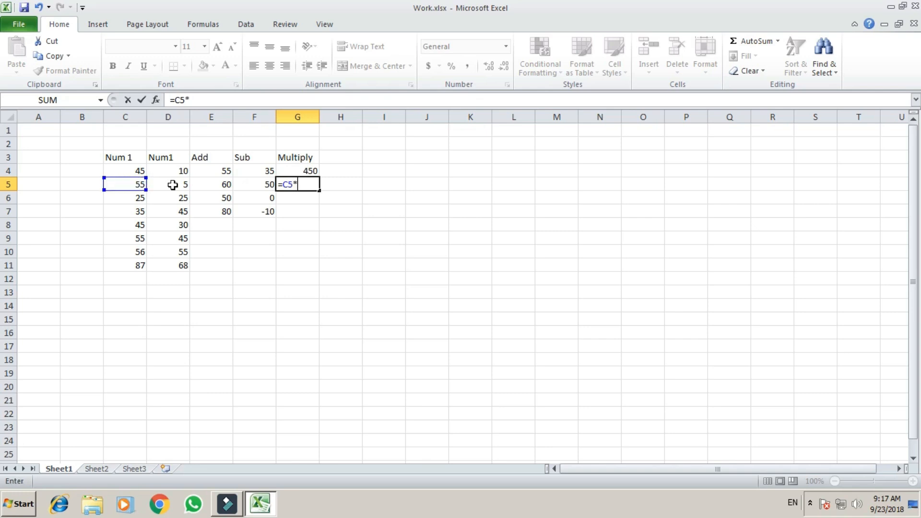
{"action": "key", "text": "Left"}
{"action": "key", "text": "Left"}
{"action": "key", "text": "Left"}
{"action": "key", "text": "Return"}
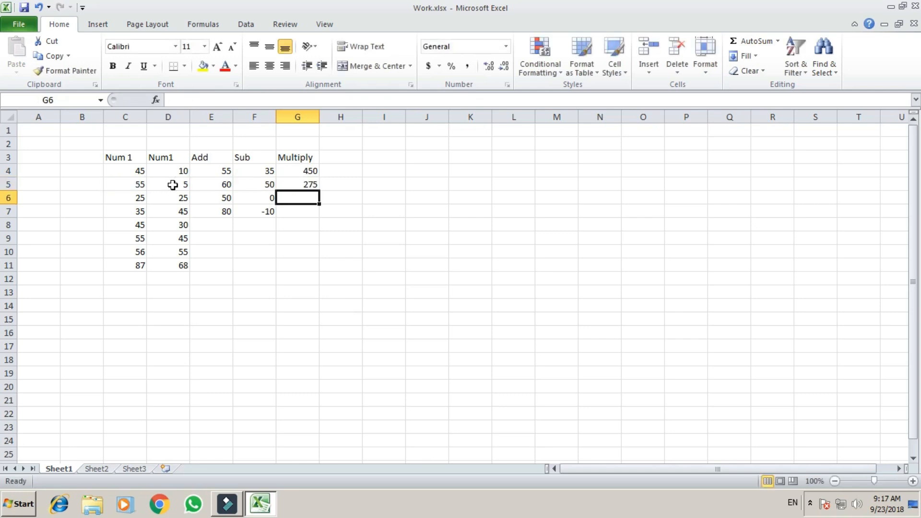
- Enter the formula =C6*D6 in cell G6 to multiply the third pair of numbers
{"action": "type", "text": "="}
{"action": "key", "text": "Left"}
{"action": "key", "text": "Left"}
{"action": "key", "text": "Left"}
{"action": "key", "text": "Left"}
{"action": "type", "text": "*"}
{"action": "key", "text": "Left"}
{"action": "key", "text": "Left"}
{"action": "key", "text": "Left"}
{"action": "key", "text": "Return"}
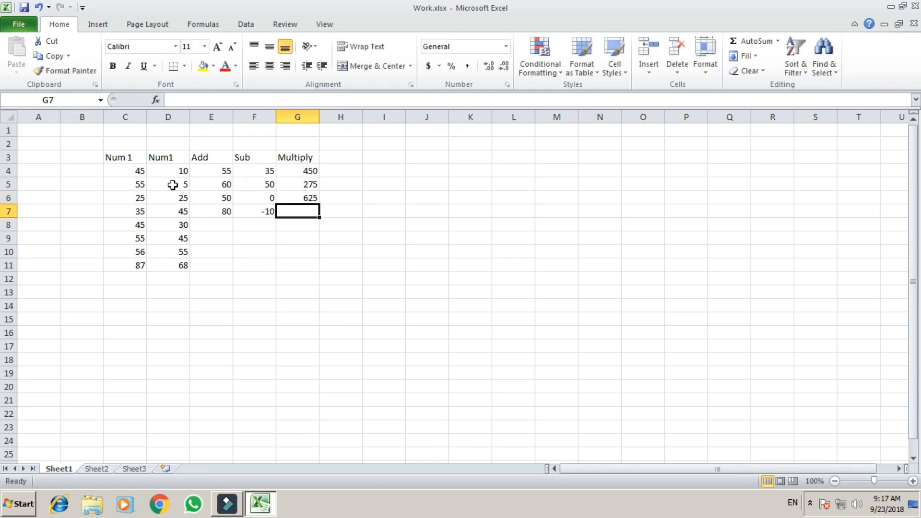
- Enter the column header Division in cell H3, beside the Multiply header
{"action": "key", "text": "Up"}
{"action": "key", "text": "Up"}
{"action": "key", "text": "Up"}
{"action": "key", "text": "Up"}
{"action": "key", "text": "Right"}
{"action": "type", "text": "Division"}
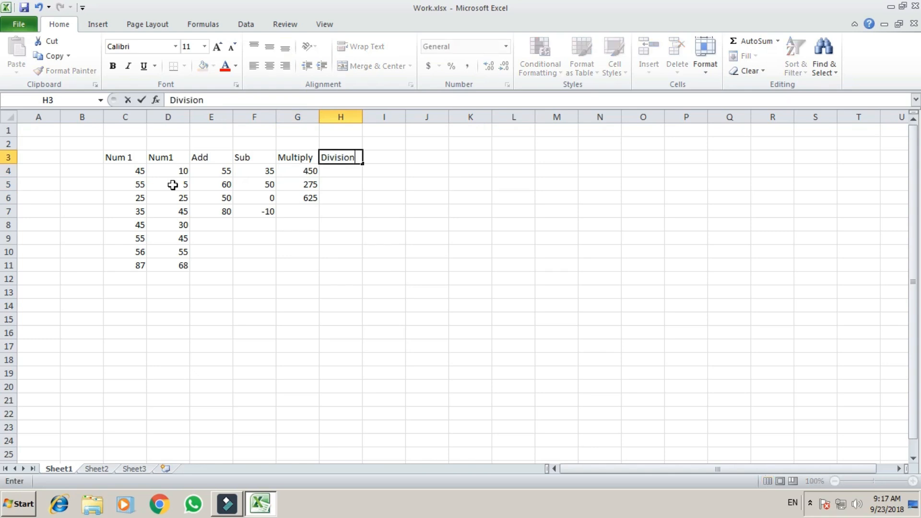
{"action": "key", "text": "Return"}
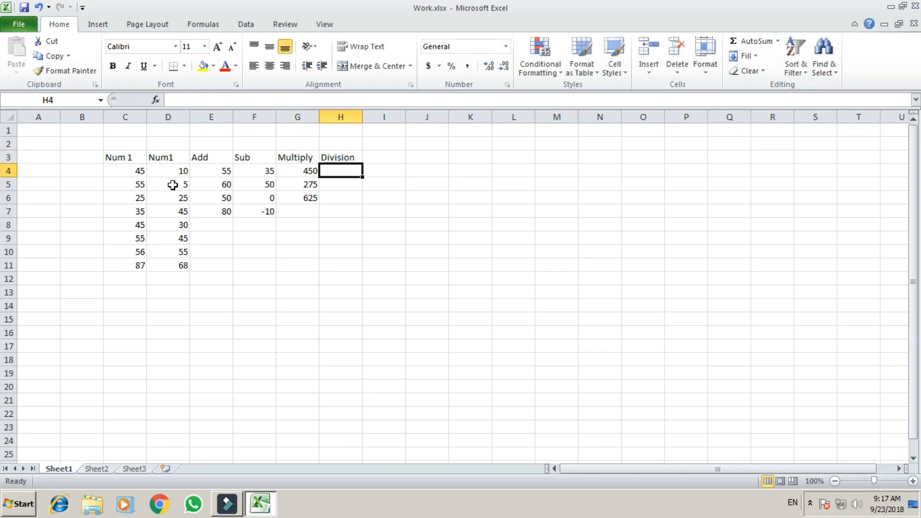
- Enter the formula =C4/D4 in cell H4 to divide the first pair of numbers
{"action": "type", "text": "="}
{"action": "key", "text": "Left"}
{"action": "key", "text": "Left"}
{"action": "key", "text": "Left"}
{"action": "key", "text": "Left"}
{"action": "key", "text": "Left"}
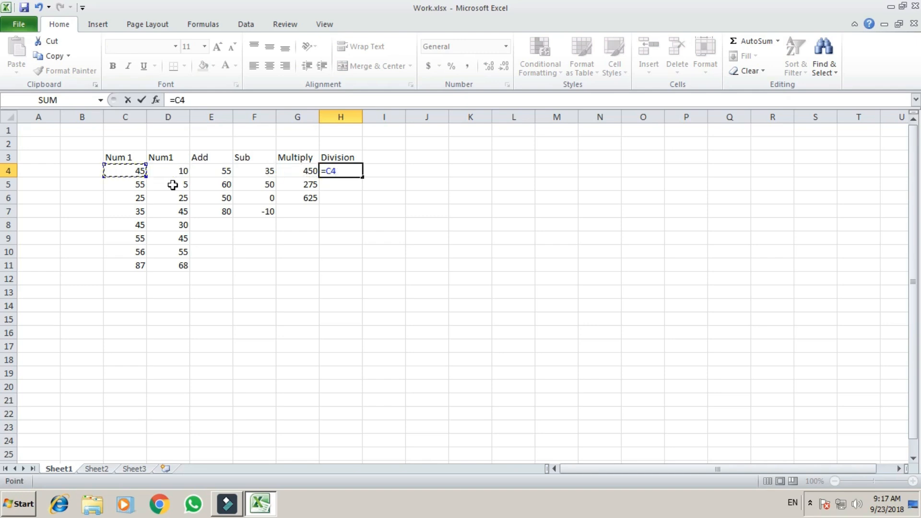
{"action": "type", "text": "/"}
{"action": "key", "text": "Left"}
{"action": "key", "text": "Left"}
{"action": "key", "text": "Left"}
{"action": "key", "text": "Left"}
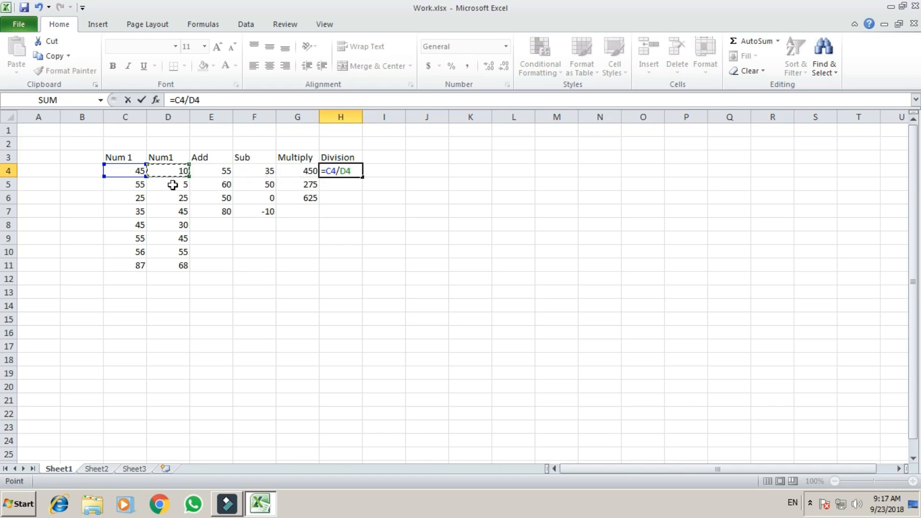
{"action": "key", "text": "Return"}
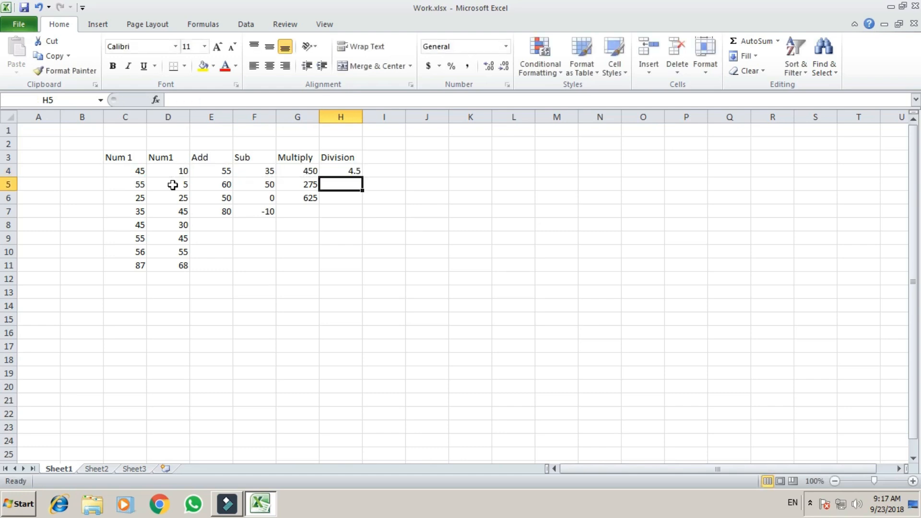
- Enter the formula =C5/D5 in cell H5 to divide the second pair of numbers
{"action": "type", "text": "="}
{"action": "key", "text": "Left"}
{"action": "key", "text": "Left"}
{"action": "key", "text": "Left"}
{"action": "key", "text": "Left"}
{"action": "key", "text": "Left"}
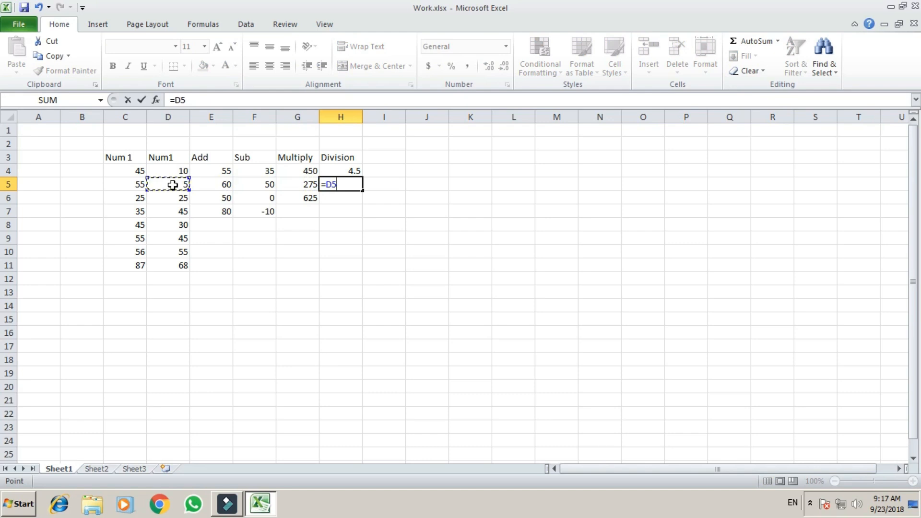
{"action": "type", "text": "/"}
{"action": "key", "text": "Left"}
{"action": "key", "text": "Left"}
{"action": "key", "text": "Left"}
{"action": "key", "text": "Left"}
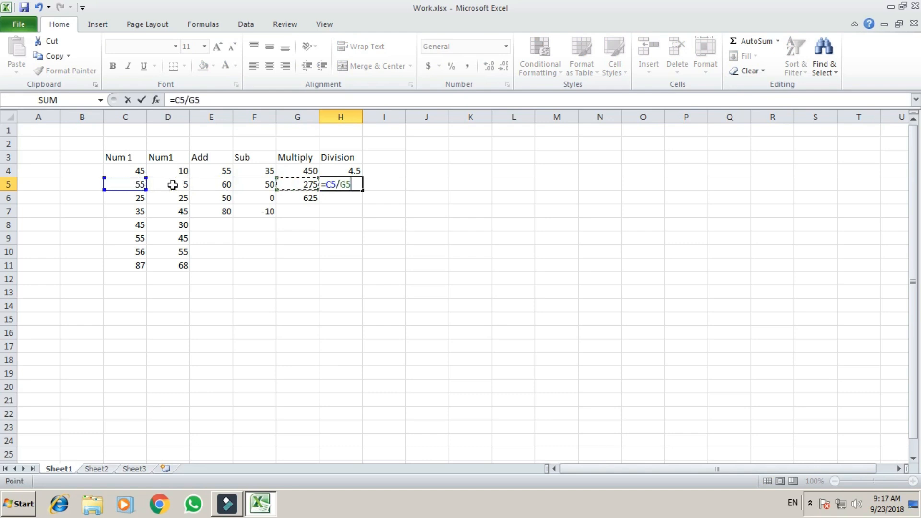
{"action": "key", "text": "Return"}
- Enter the column header Exponent in cell I3, beside the Division header
{"action": "key", "text": "Up"}
{"action": "key", "text": "Up"}
{"action": "key", "text": "Up"}
{"action": "key", "text": "Right"}
{"action": "type", "text": "Exponent"}
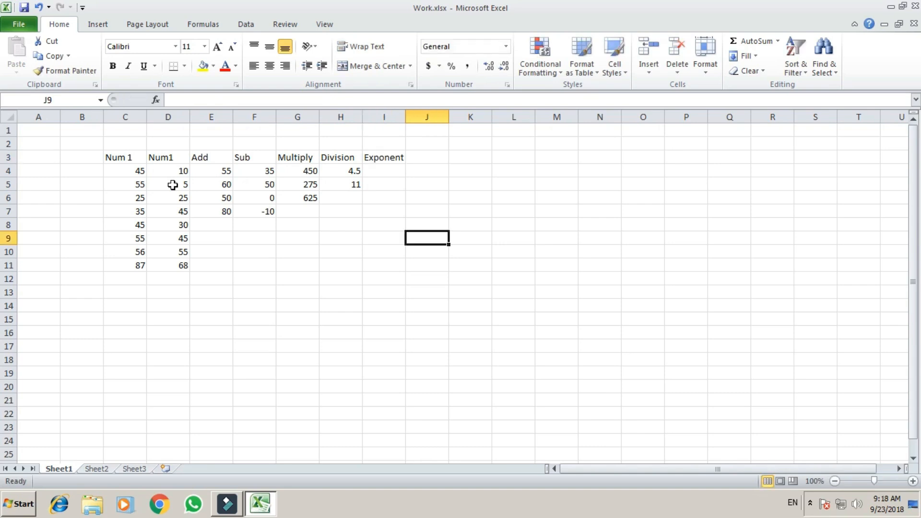
- Enter the sample value 10 in the empty cell K9, away from the table
{"action": "key", "text": "Right"}
{"action": "type", "text": "10"}
{"action": "key", "text": "Return"}
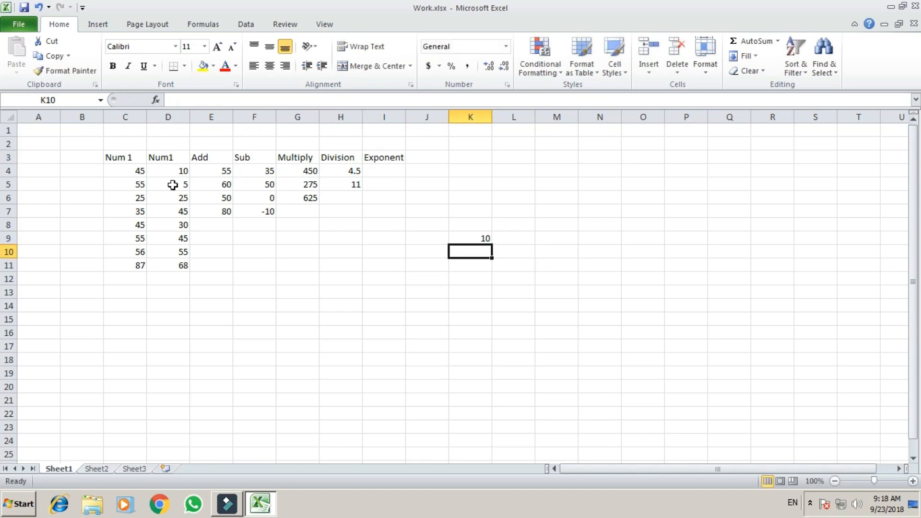
- Enter the formula =K9*K9 in cell L9 to square the sample value by multiplication
{"action": "key", "text": "Up"}
{"action": "key", "text": "Down"}
{"action": "key", "text": "Up"}
{"action": "key", "text": "Right"}
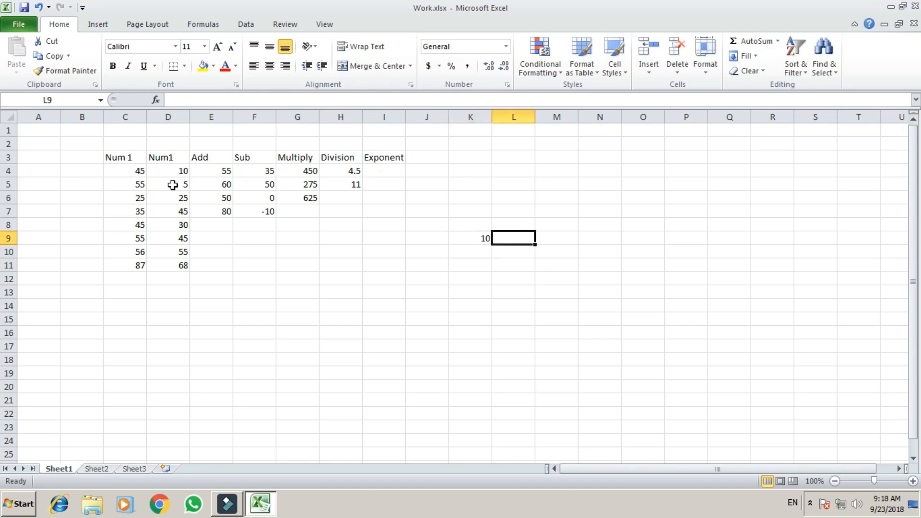
{"action": "type", "text": "="}
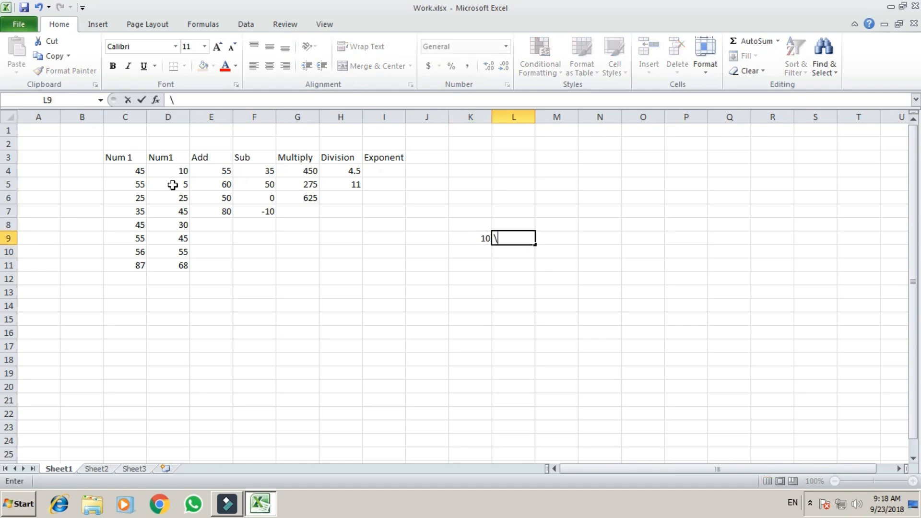
{"action": "key", "text": "Left"}
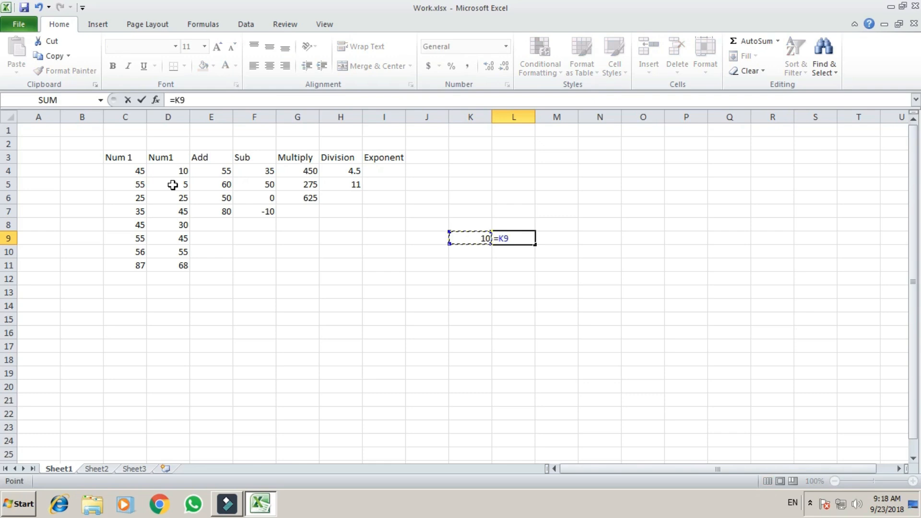
{"action": "type", "text": "*"}
{"action": "key", "text": "Left"}
{"action": "key", "text": "Return"}
- Replace the formula in cell L9 with =K9*K9*K9 to cube the sample value
{"action": "key", "text": "Up"}
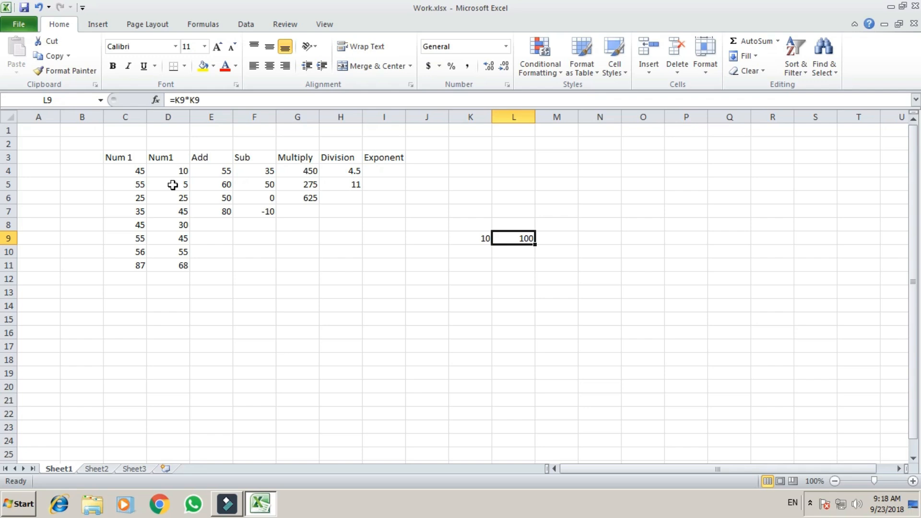
{"action": "type", "text": "="}
{"action": "key", "text": "Left"}
{"action": "type", "text": "*"}
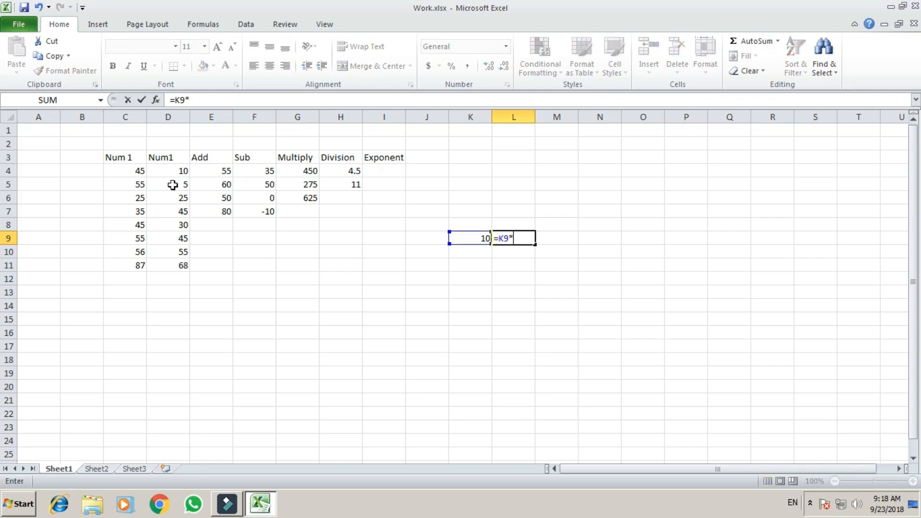
{"action": "key", "text": "Left"}
{"action": "type", "text": "*"}
{"action": "key", "text": "Left"}
{"action": "key", "text": "Return"}
- Replace the formula in cell L9 with =K9*K9*K9*K9*K9 to raise the sample value to the fifth power
{"action": "key", "text": "Up"}
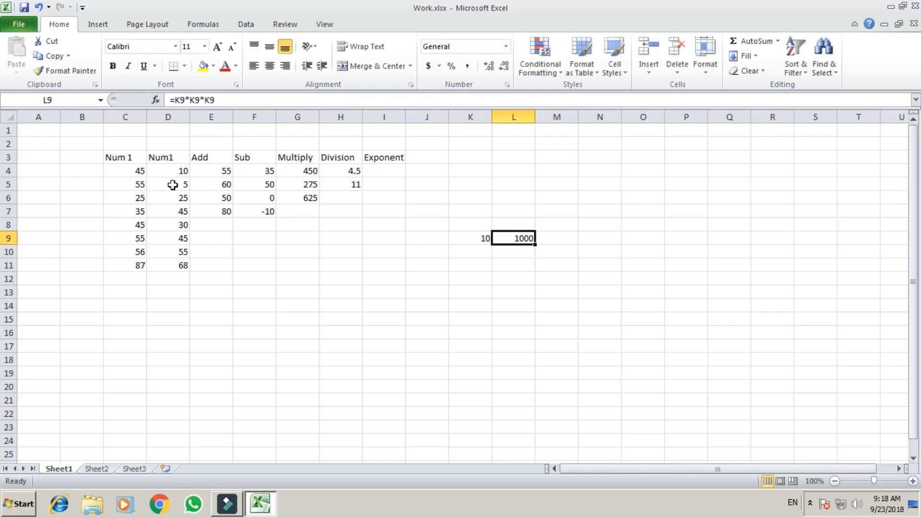
{"action": "key", "text": "F2"}
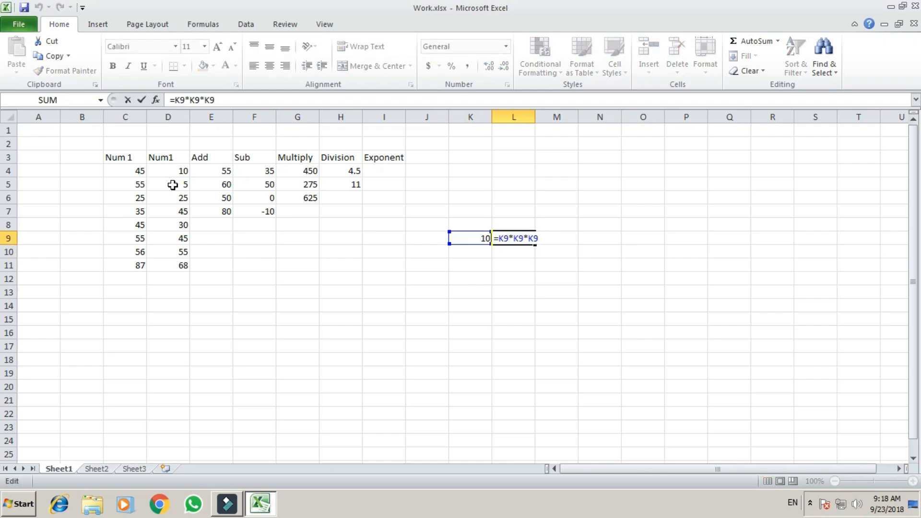
{"action": "key", "text": "Escape"}
{"action": "type", "text": "="}
{"action": "key", "text": "Left"}
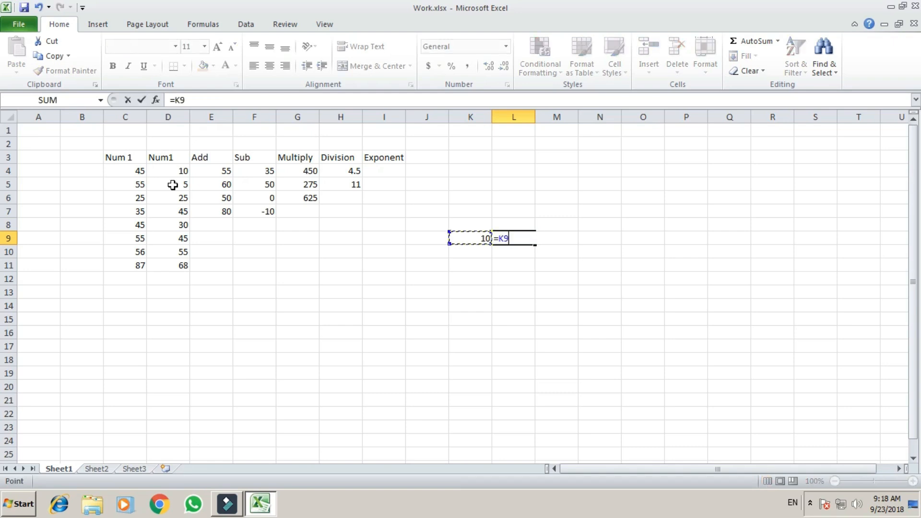
{"action": "type", "text": "*"}
{"action": "key", "text": "Left"}
{"action": "type", "text": "*"}
{"action": "key", "text": "Left"}
{"action": "type", "text": "*"}
{"action": "key", "text": "Left"}
{"action": "type", "text": "*"}
{"action": "key", "text": "Left"}
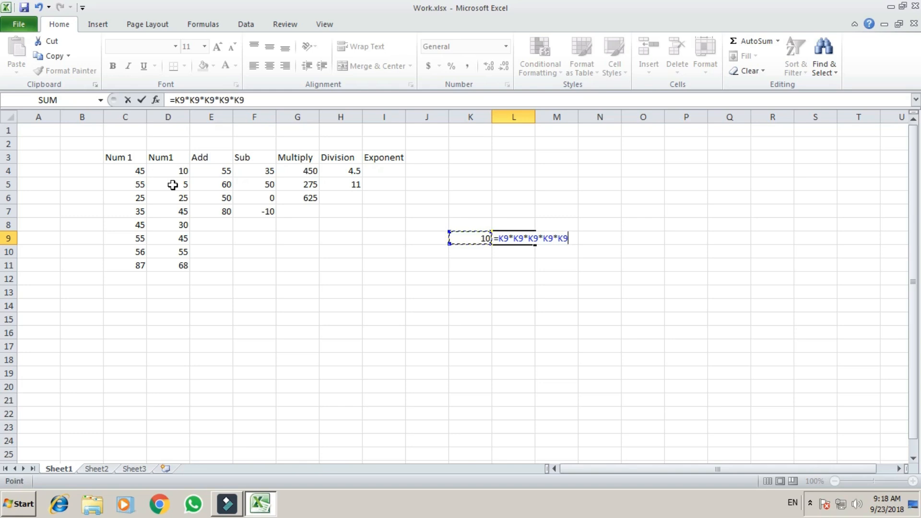
{"action": "key", "text": "Return"}
- Replace the repeated multiplication in cell L9 with the exponent formula =K9^2
{"action": "key", "text": "Up"}
{"action": "key", "text": "Left"}
{"action": "key", "text": "Right"}
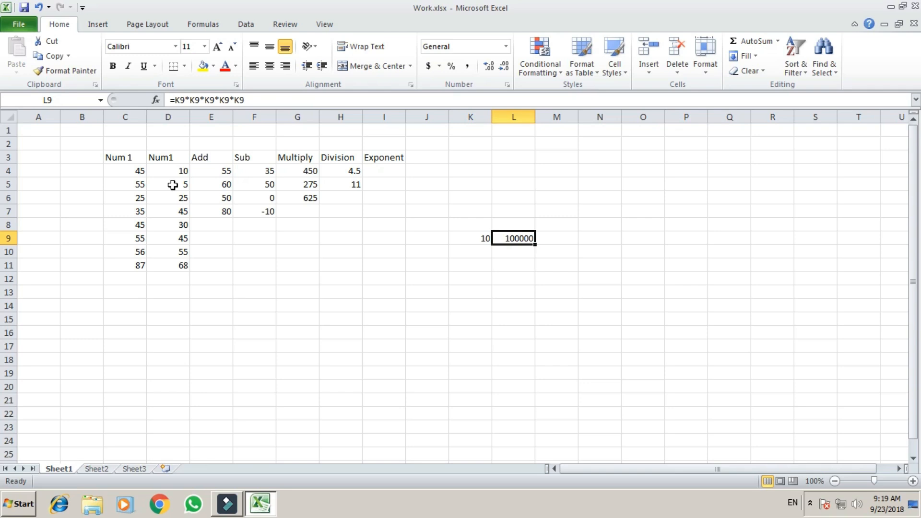
{"action": "type", "text": "="}
{"action": "key", "text": "Left"}
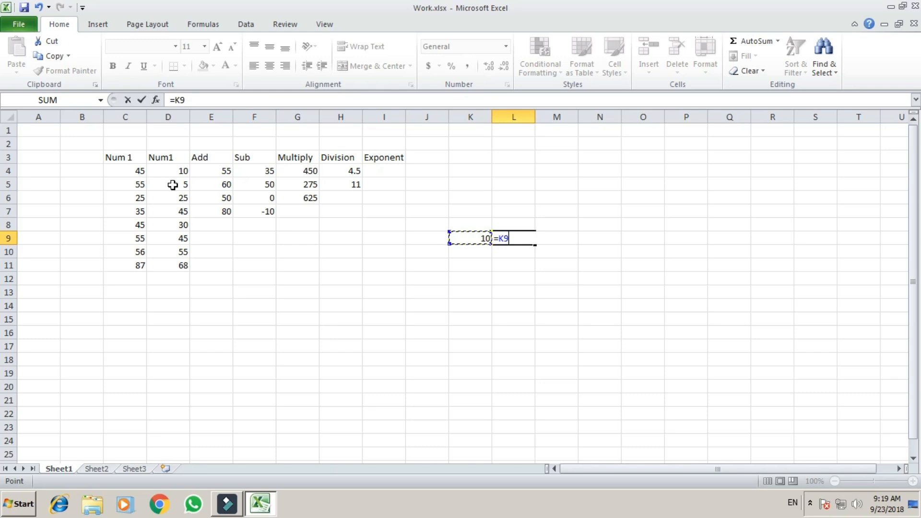
{"action": "type", "text": "^2"}
{"action": "key", "text": "Return"}
- Edit the formula in cell L9 to use the exponent 3, giving =K9^3
{"action": "key", "text": "Up"}
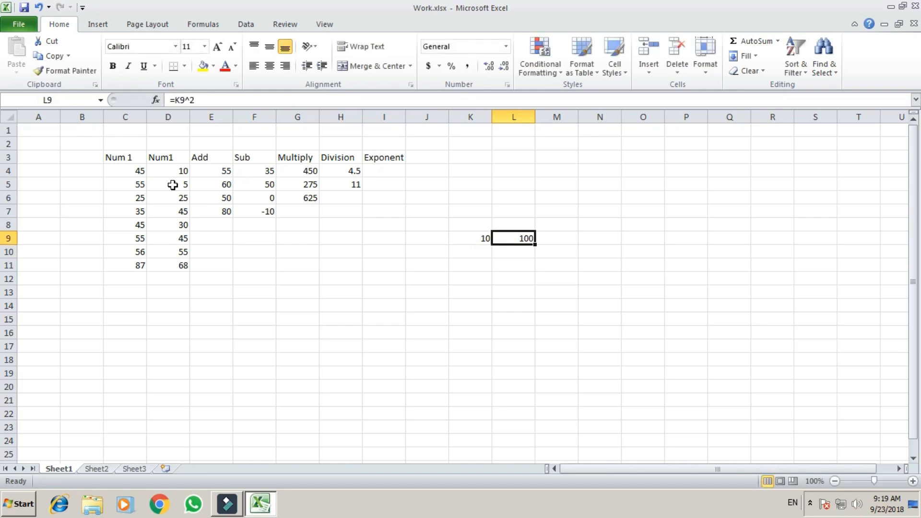
{"action": "key", "text": "Left"}
{"action": "key", "text": "Right"}
{"action": "key", "text": "F2"}
{"action": "key", "text": "BackSpace"}
{"action": "type", "text": "3"}
{"action": "key", "text": "Return"}
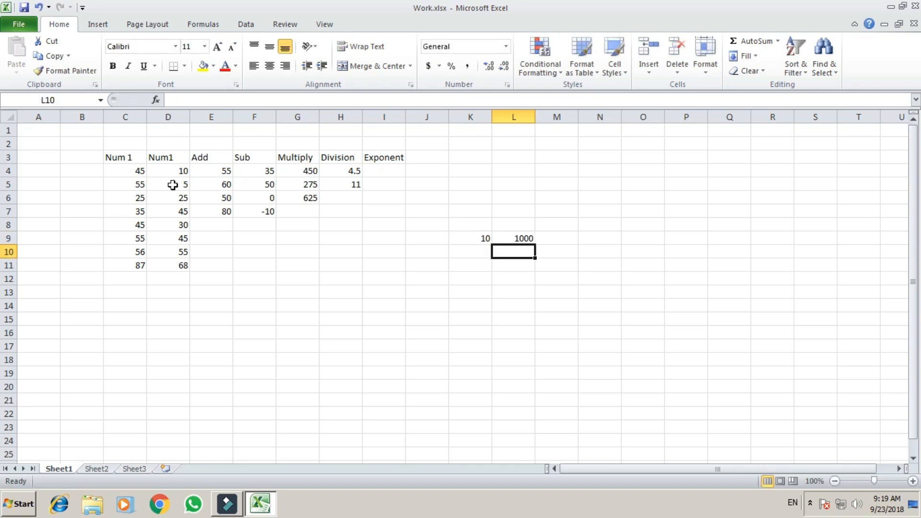
- Edit the formula in cell L9 to use the exponent 10, giving =K9^10
{"action": "key", "text": "Up"}
{"action": "key", "text": "F2"}
{"action": "key", "text": "BackSpace"}
{"action": "type", "text": "10"}
{"action": "key", "text": "Return"}
{"action": "key", "text": "Up"}
{"action": "key", "text": "Left"}
{"action": "key", "text": "Right"}
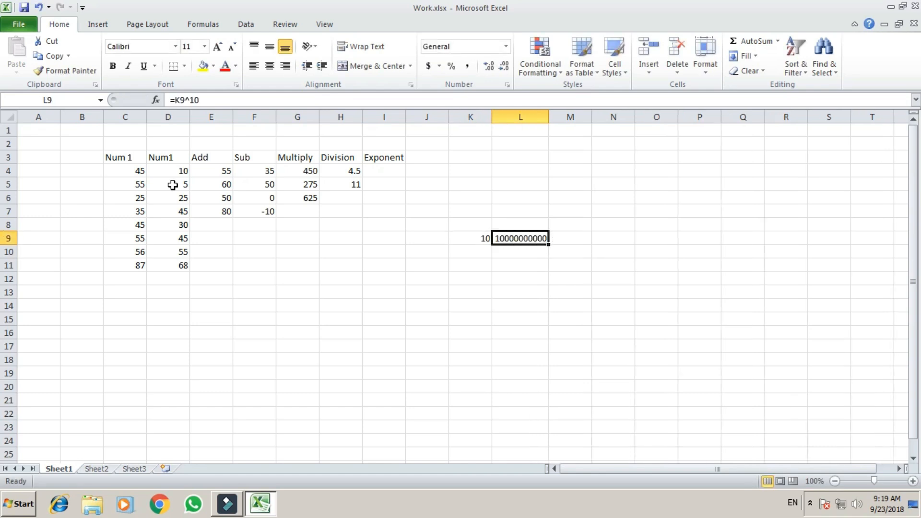
- Enter the formula =C4^D4 in cell I4 to raise the first number to the power of the second
{"action": "key", "text": "Left"}
{"action": "key", "text": "Left"}
{"action": "key", "text": "Left"}
{"action": "key", "text": "Up"}
{"action": "key", "text": "Up"}
{"action": "key", "text": "Up"}
{"action": "key", "text": "Up"}
{"action": "key", "text": "Up"}
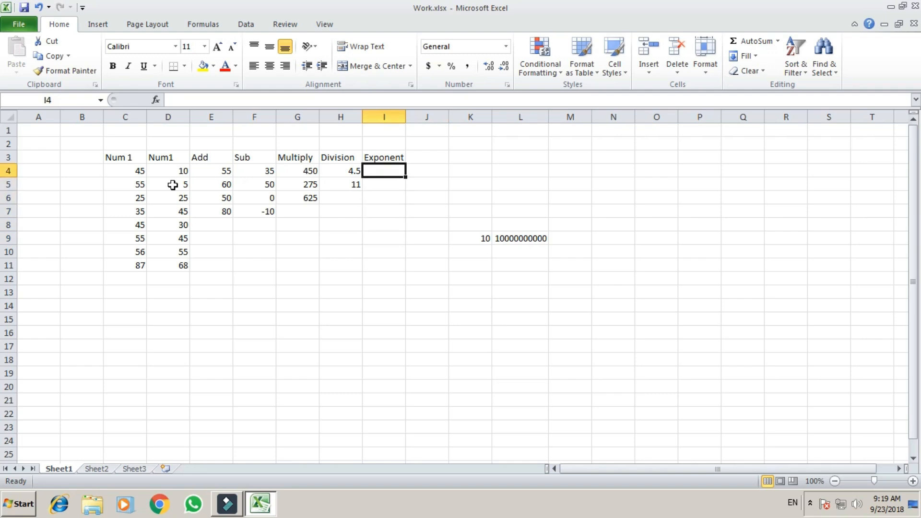
{"action": "type", "text": "="}
{"action": "key", "text": "Left"}
{"action": "key", "text": "Left"}
{"action": "key", "text": "Left"}
{"action": "key", "text": "Left"}
{"action": "key", "text": "Left"}
{"action": "key", "text": "Left"}
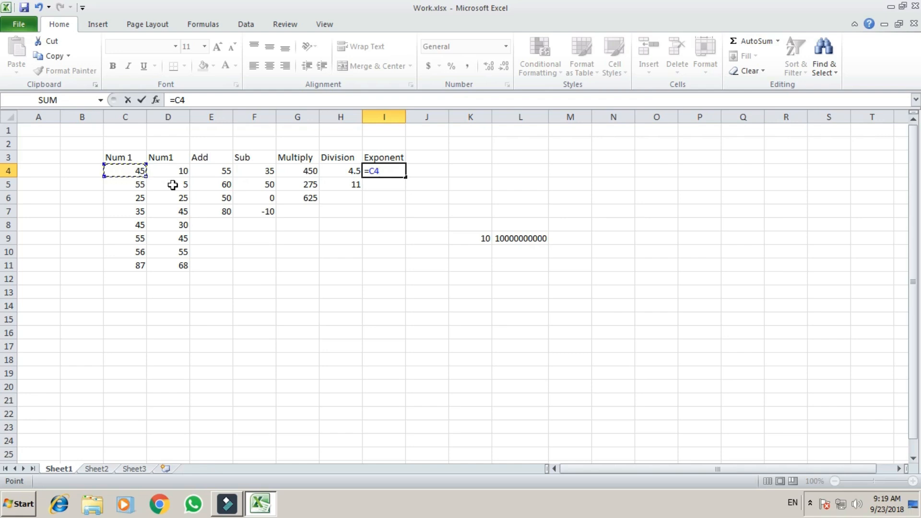
{"action": "type", "text": "^"}
{"action": "key", "text": "Left"}
{"action": "key", "text": "Left"}
{"action": "key", "text": "Left"}
{"action": "key", "text": "Left"}
{"action": "key", "text": "Left"}
{"action": "key", "text": "Return"}
- Set the second number of the first pair, in cell D4, to 2
{"action": "key", "text": "Up"}
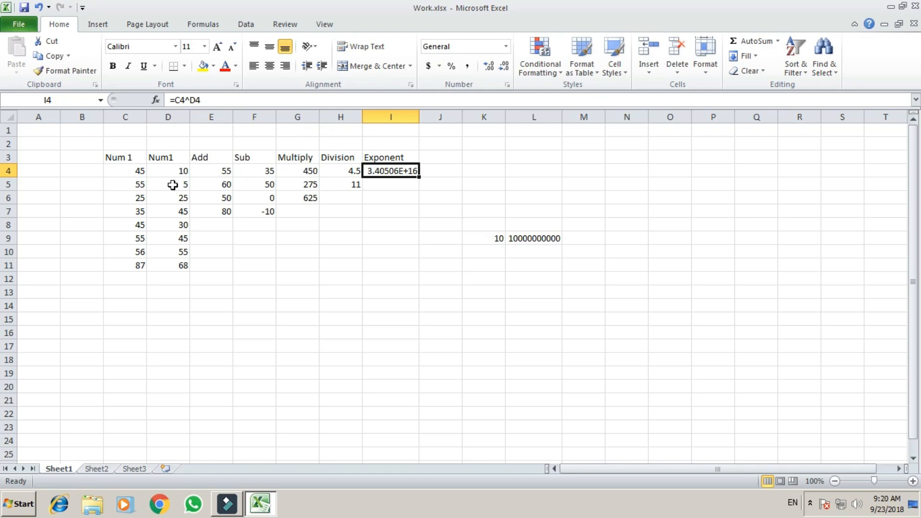
{"action": "key", "text": "Left"}
{"action": "key", "text": "Left"}
{"action": "key", "text": "Left"}
{"action": "key", "text": "Left"}
{"action": "key", "text": "Left"}
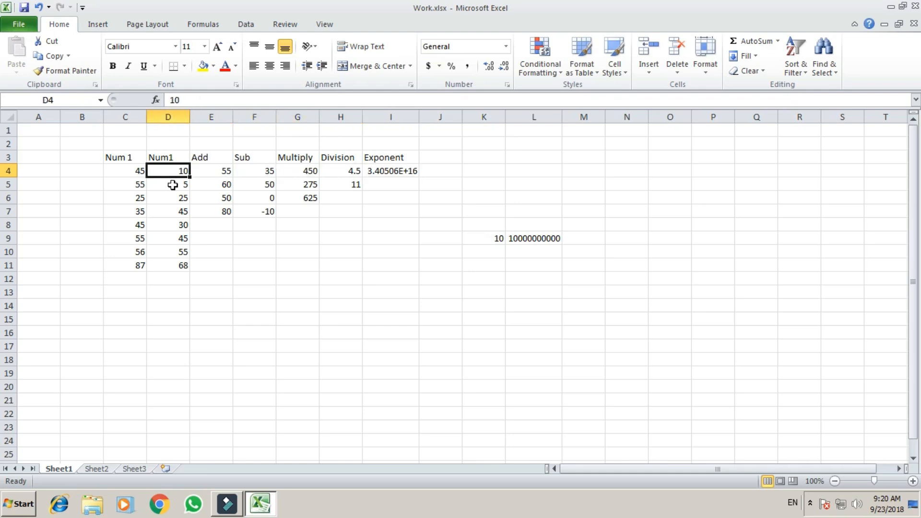
{"action": "type", "text": "2"}
{"action": "key", "text": "Return"}
- Examine the recalculated formula cells along row 4
{"action": "key", "text": "Up"}
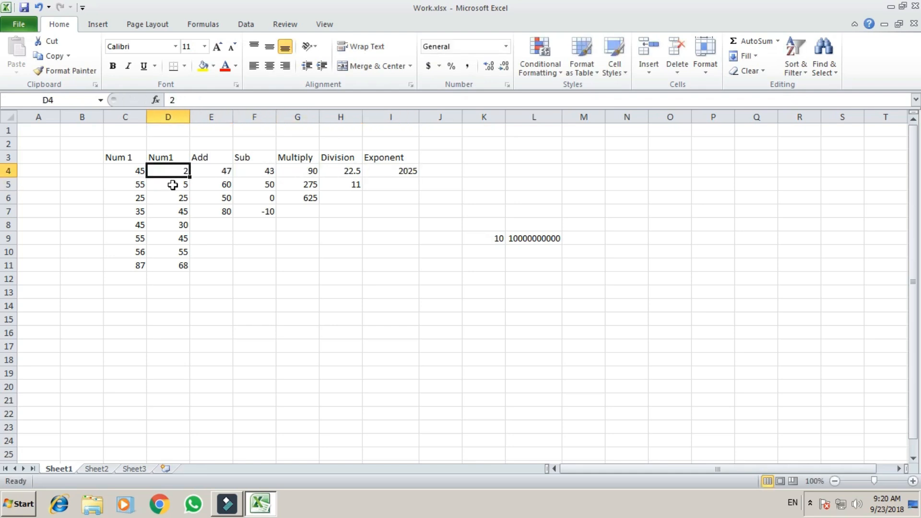
{"action": "key", "text": "Right"}
{"action": "key", "text": "Right"}
{"action": "key", "text": "Right"}
{"action": "key", "text": "Right"}
{"action": "key", "text": "Left"}
{"action": "key", "text": "Left"}
{"action": "key", "text": "Left"}
- Set the first number of the fourth pair, in cell C7, to 45
{"action": "key", "text": "Down"}
{"action": "key", "text": "Down"}
{"action": "key", "text": "Left"}
{"action": "key", "text": "Left"}
{"action": "key", "text": "Down"}
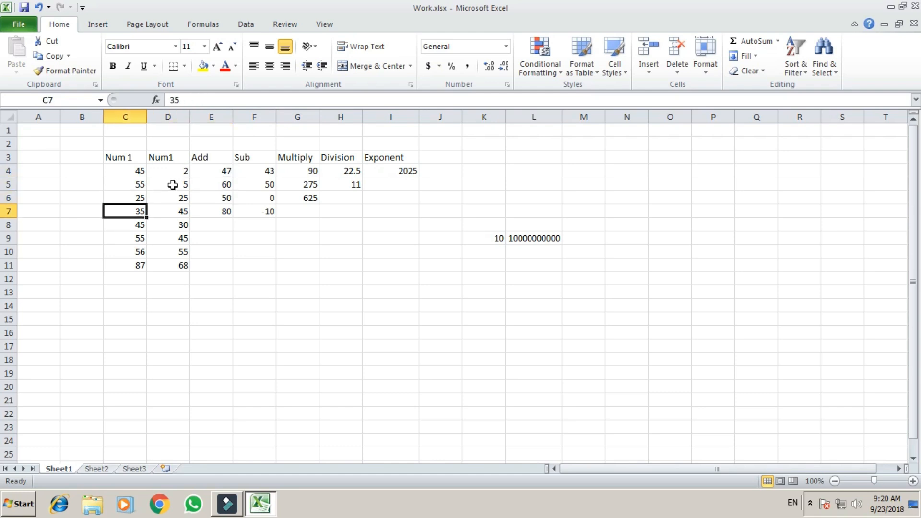
{"action": "type", "text": "4"}
{"action": "key", "text": "Return"}
{"action": "key", "text": "Up"}
{"action": "type", "text": "45"}
{"action": "key", "text": "Return"}
- Set the first number of the second pair, in cell C5, to 60
{"action": "key", "text": "Up"}
{"action": "key", "text": "Up"}
{"action": "key", "text": "Up"}
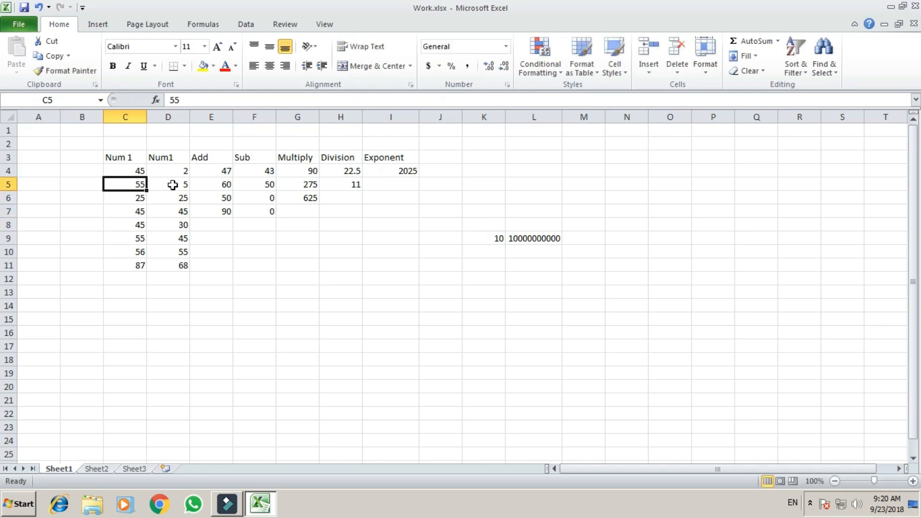
{"action": "type", "text": "60"}
{"action": "key", "text": "Return"}
{"action": "key", "text": "Up"}
{"action": "key", "text": "Right"}
{"action": "key", "text": "Right"}
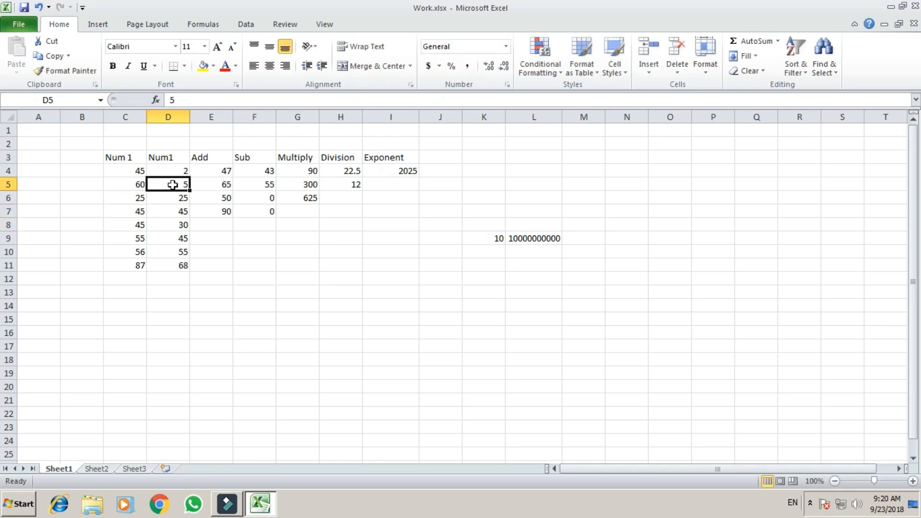
- Set the second number of the first pair, in cell D4, to 3
{"action": "key", "text": "Up"}
{"action": "key", "text": "Left"}
{"action": "type", "text": "3"}
{"action": "key", "text": "Return"}
- Examine the second numbers in column D and the recalculated formula cells along row 4
{"action": "key", "text": "Down"}
{"action": "key", "text": "Down"}
{"action": "key", "text": "Down"}
{"action": "key", "text": "Down"}
{"action": "key", "text": "Down"}
{"action": "key", "text": "Down"}
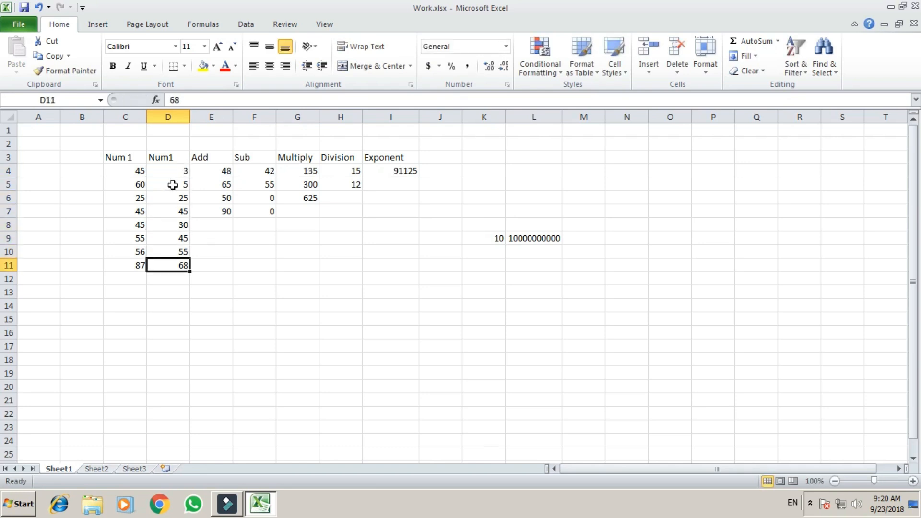
{"action": "key", "text": "Up"}
{"action": "key", "text": "Up"}
{"action": "key", "text": "Up"}
{"action": "key", "text": "Up"}
{"action": "key", "text": "Up"}
{"action": "key", "text": "Up"}
{"action": "key", "text": "Up"}
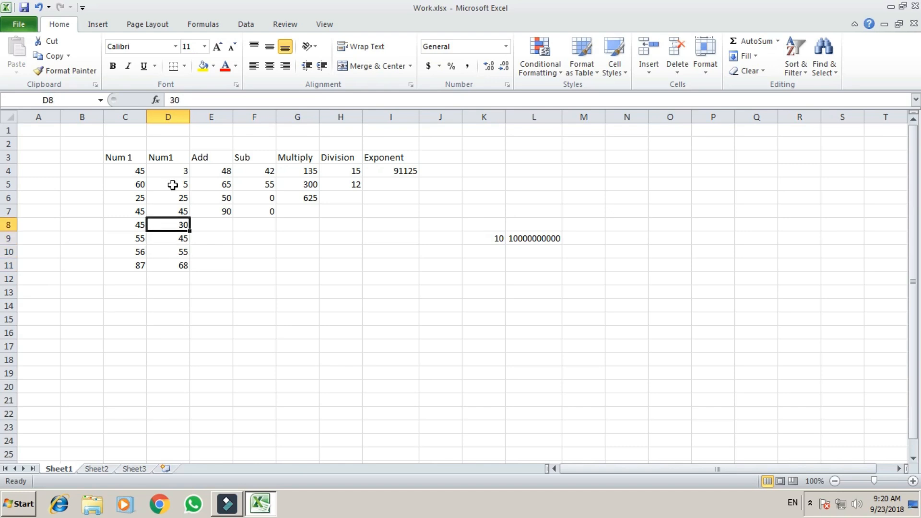
{"action": "key", "text": "Right"}
{"action": "key", "text": "Right"}
{"action": "key", "text": "Right"}
{"action": "key", "text": "Right"}
{"action": "key", "text": "Right"}
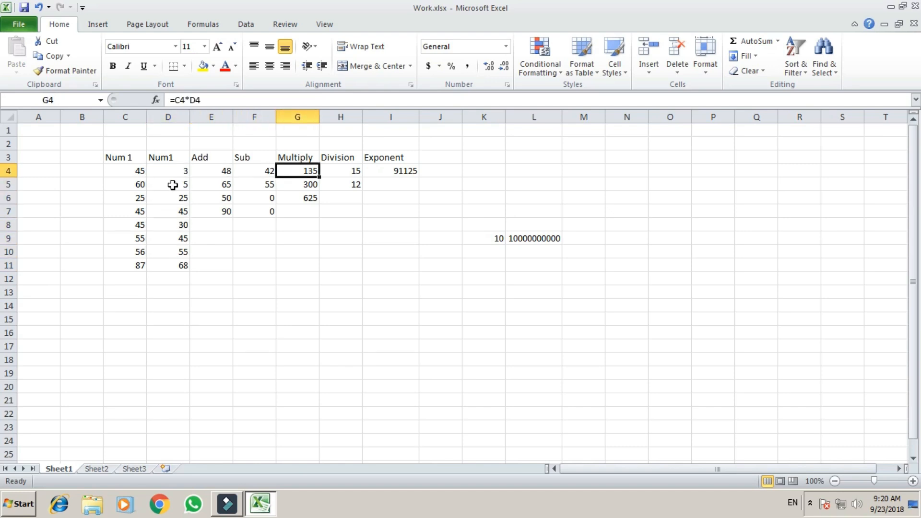
{"action": "key", "text": "Left"}
{"action": "key", "text": "Left"}
{"action": "key", "text": "Left"}
{"action": "key", "text": "Left"}
{"action": "key", "text": "Left"}
{"action": "key", "text": "Left"}
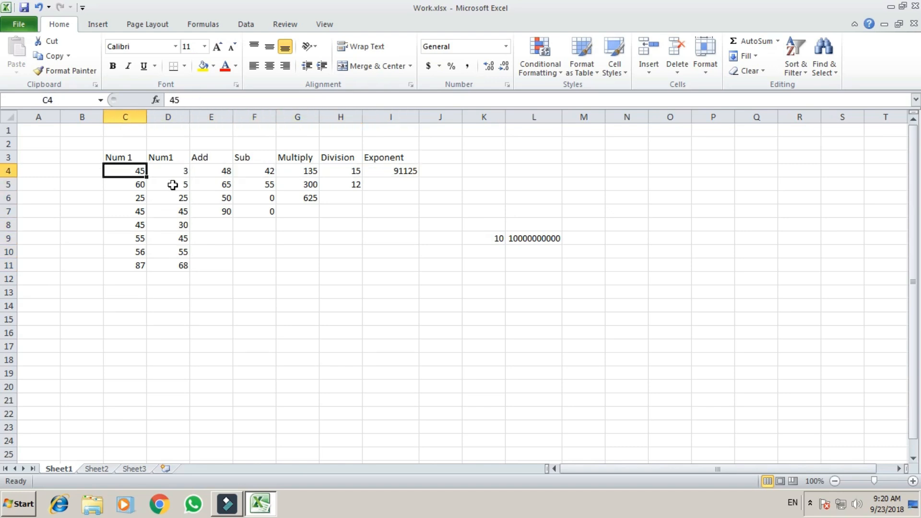
- Inspect the cell-reference formulas in the Add, Sub, Multiply and Division columns against the number pairs
{"action": "key", "text": "Down"}
{"action": "key", "text": "Down"}
{"action": "key", "text": "Down"}
{"action": "key", "text": "Down"}
{"action": "key", "text": "Down"}
{"action": "key", "text": "Down"}
{"action": "key", "text": "Down"}
{"action": "key", "text": "Right"}
{"action": "key", "text": "Right"}
{"action": "key", "text": "Up"}
{"action": "key", "text": "Up"}
{"action": "key", "text": "Up"}
{"action": "key", "text": "Up"}
{"action": "key", "text": "Up"}
{"action": "key", "text": "Up"}
{"action": "key", "text": "Up"}
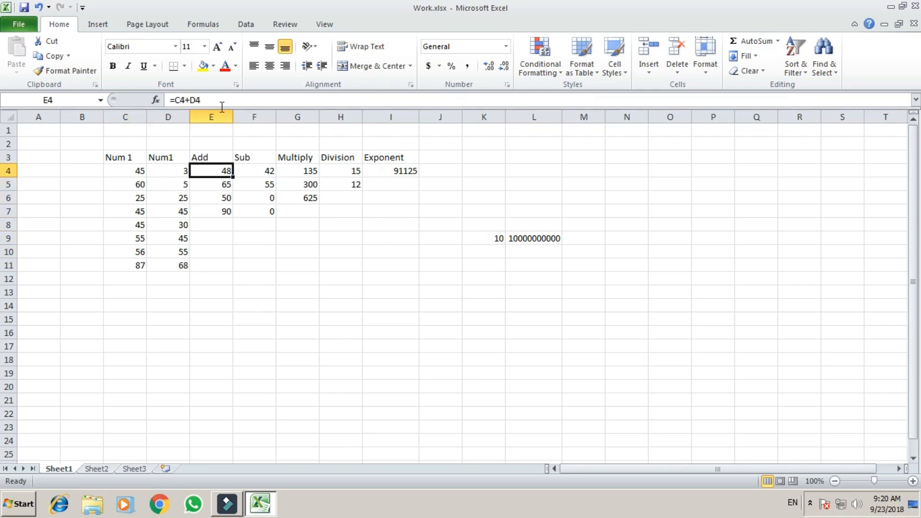
{"action": "left_click", "coordinate": [268, 171]}
{"action": "left_click", "coordinate": [313, 197]}
{"action": "left_click", "coordinate": [330, 215]}
{"action": "left_click", "coordinate": [350, 184]}
{"action": "left_click", "coordinate": [329, 265]}
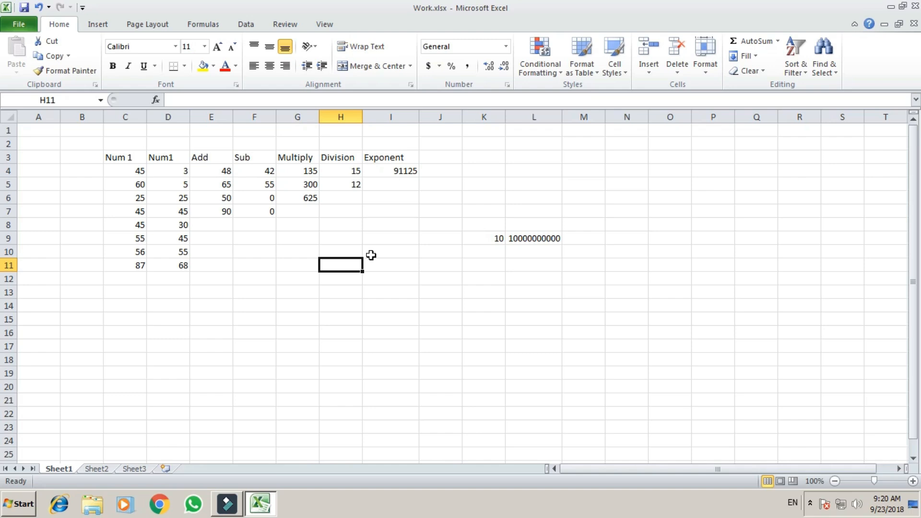
- Clear the Division formula in cell H5 and undo the deletion
{"action": "key", "text": "Up"}
{"action": "key", "text": "Up"}
{"action": "key", "text": "Up"}
{"action": "key", "text": "Up"}
{"action": "key", "text": "Up"}
{"action": "key", "text": "Up"}
{"action": "key", "text": "Up"}
{"action": "key", "text": "Down"}
{"action": "key", "text": "Delete"}
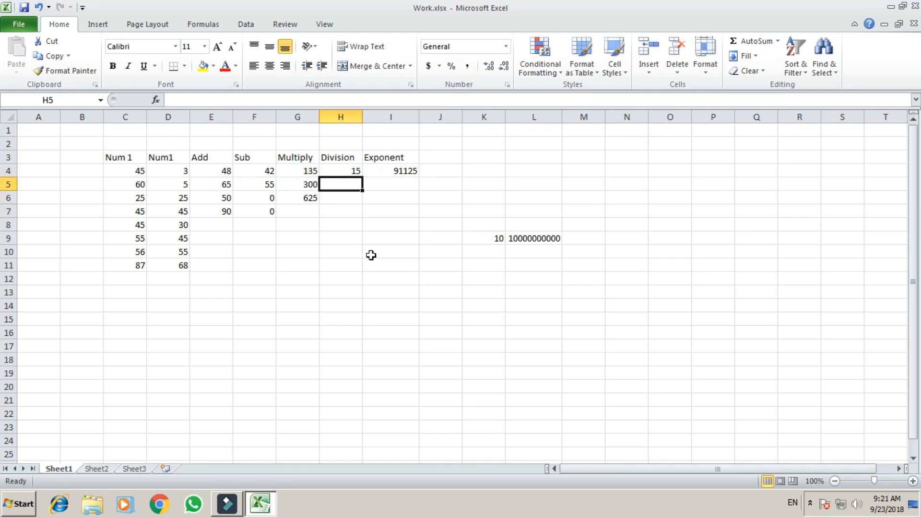
{"action": "key", "text": "ctrl+z"}
- Enter a grave accent character (`) in the empty cell H8
{"action": "key", "text": "Down"}
{"action": "key", "text": "Down"}
{"action": "key", "text": "Down"}
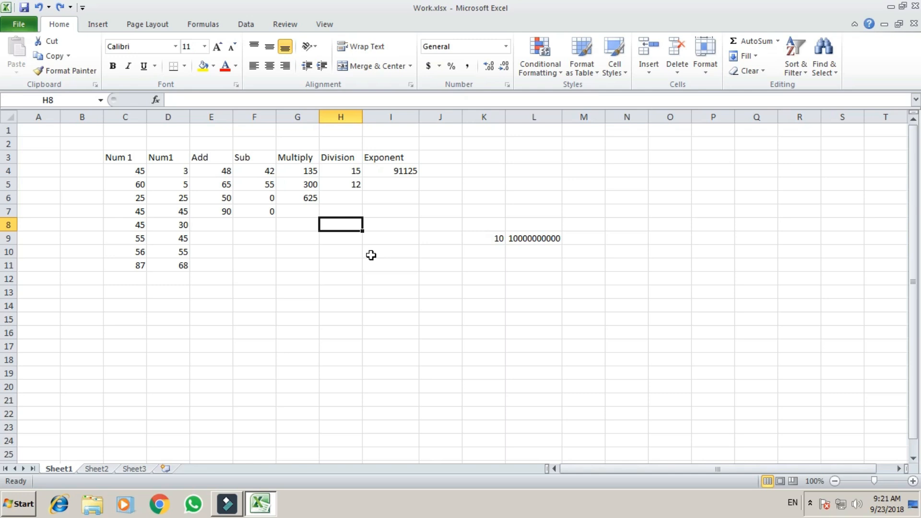
{"action": "type", "text": "`"}
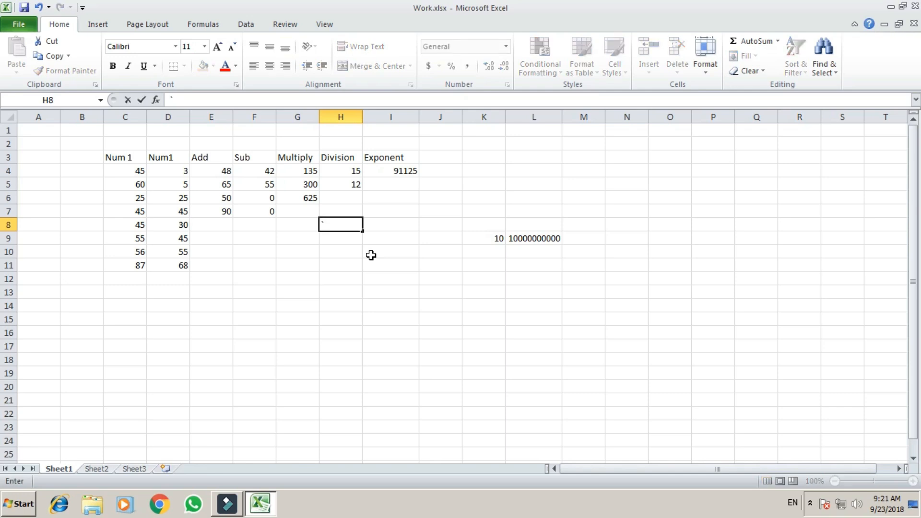
{"action": "key", "text": "Return"}
{"action": "key", "text": "Up"}
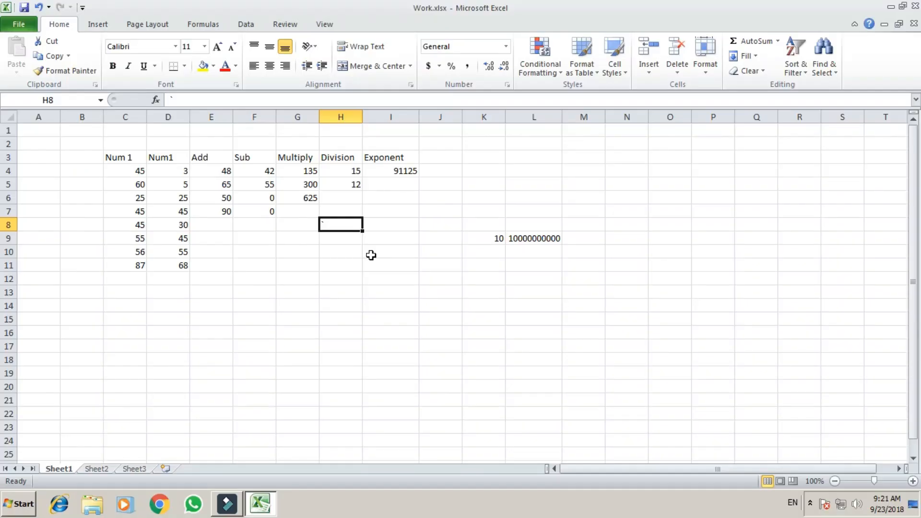
- Toggle the sheet between showing the formulas and showing their results to review every formula at once
{"action": "key", "text": "Down"}
{"action": "key", "text": "Down"}
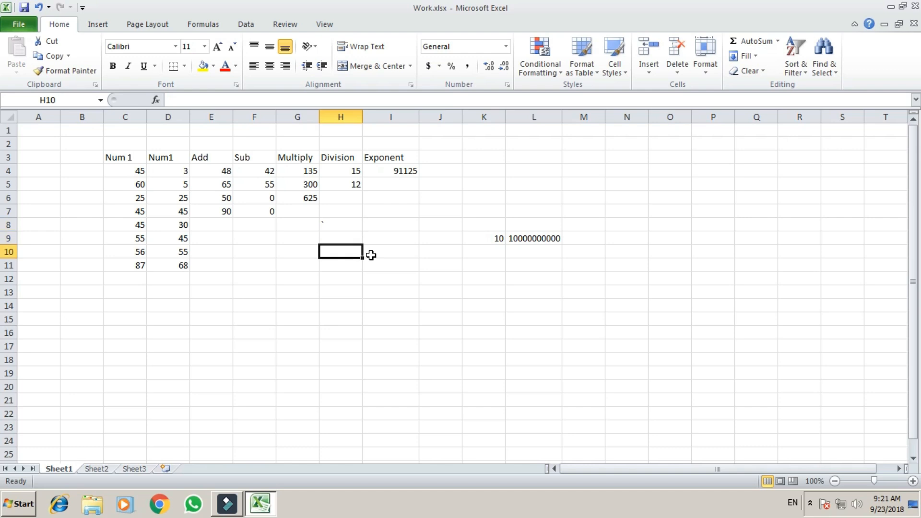
{"action": "key", "text": "Up"}
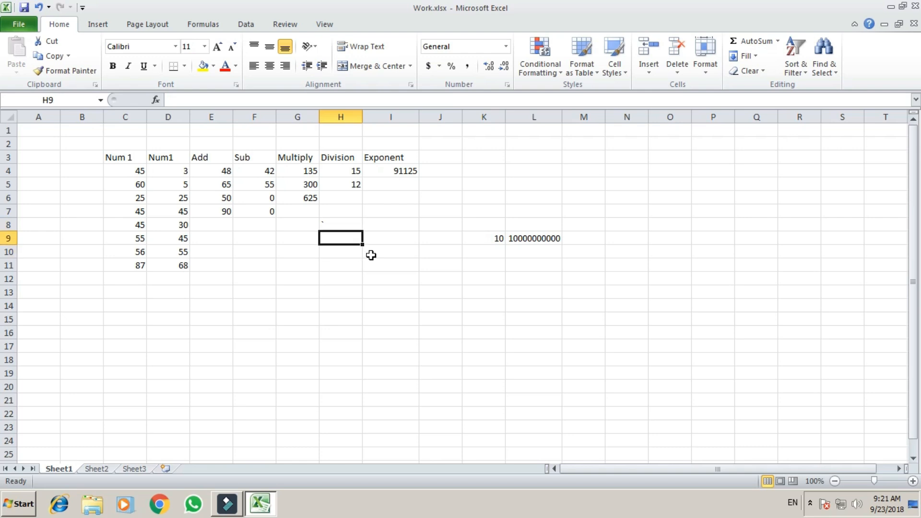
{"action": "key", "text": "ctrl+grave"}
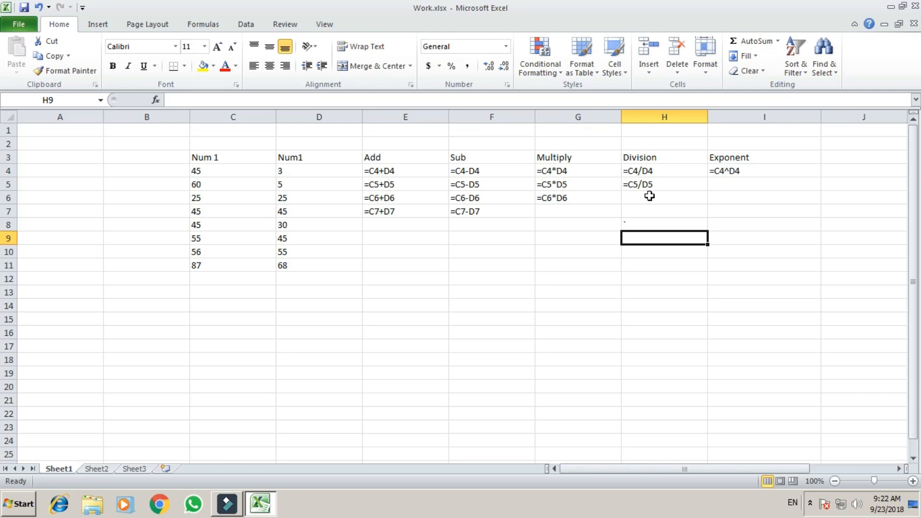
{"action": "key", "text": "ctrl+grave"}
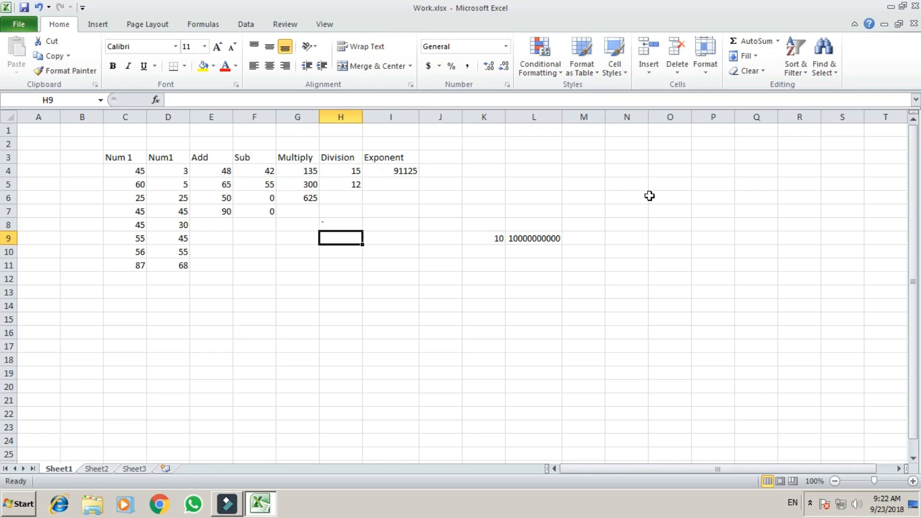
{"action": "key", "text": "ctrl+grave"}
{"action": "key", "text": "ctrl+grave"}
- Clear the separate exponent example from cells K9 and L9
{"action": "left_click_drag", "start_coordinate": [486, 239], "coordinate": [559, 238]}
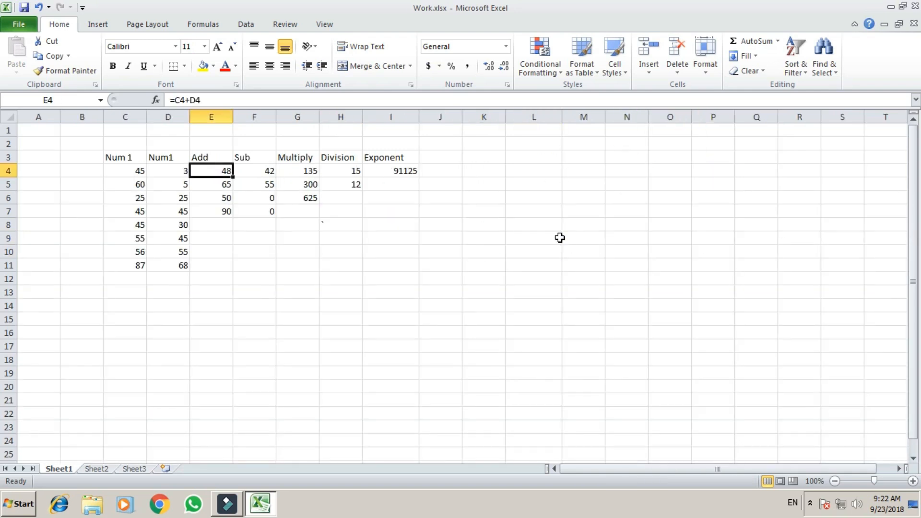
- Examine the Add column's formula cells and the unfilled rows below them
{"action": "key", "text": "Down"}
{"action": "key", "text": "Down"}
{"action": "key", "text": "Down"}
{"action": "key", "text": "Down"}
{"action": "key", "text": "Down"}
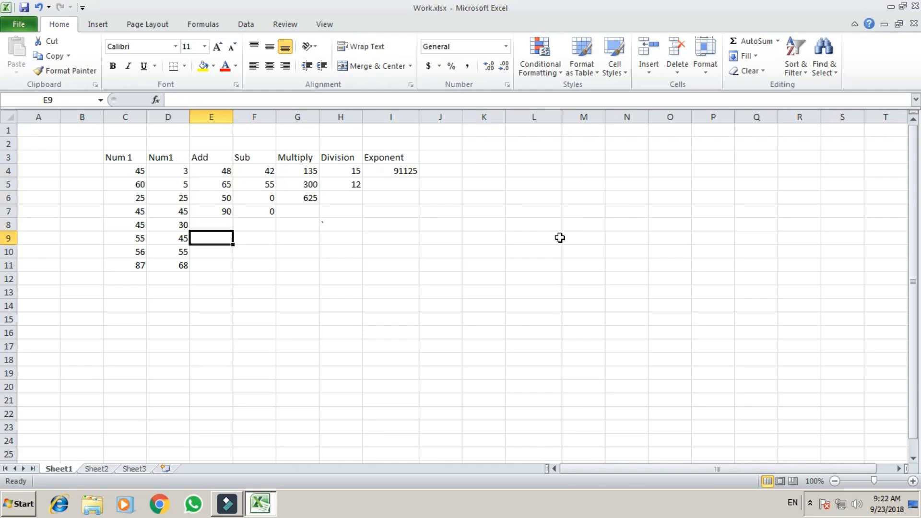
{"action": "key", "text": "Up"}
{"action": "key", "text": "Up"}
{"action": "key", "text": "Up"}
{"action": "key", "text": "Up"}
{"action": "key", "text": "Up"}
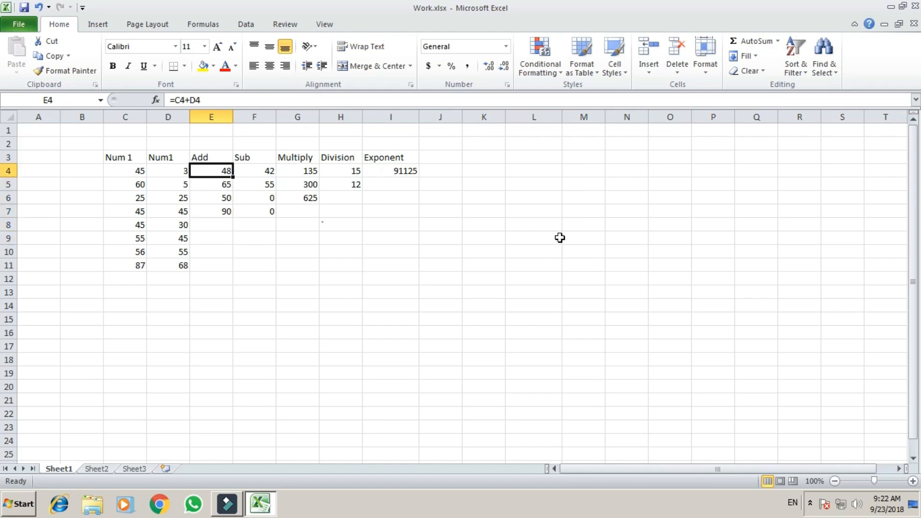
{"action": "key", "text": "Down"}
{"action": "key", "text": "Down"}
{"action": "key", "text": "Up"}
{"action": "key", "text": "Up"}
{"action": "key", "text": "Down"}
{"action": "key", "text": "Up"}
{"action": "key", "text": "Down"}
{"action": "key", "text": "Down"}
{"action": "key", "text": "Down"}
{"action": "key", "text": "Down"}
{"action": "key", "text": "Down"}
{"action": "key", "text": "Down"}
{"action": "key", "text": "Down"}
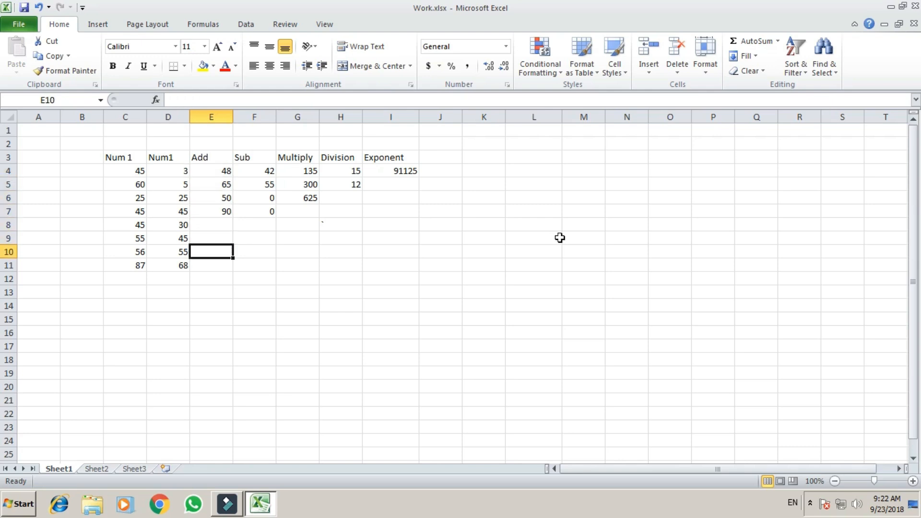
{"action": "key", "text": "Up"}
{"action": "key", "text": "Up"}
{"action": "key", "text": "Up"}
{"action": "key", "text": "Up"}
{"action": "key", "text": "Up"}
{"action": "key", "text": "Up"}
{"action": "key", "text": "Up"}
- Enter the row label "Toal" in cell B12, beside the row under the number pairs
{"action": "key", "text": "Down"}
{"action": "key", "text": "Down"}
{"action": "key", "text": "Down"}
{"action": "key", "text": "Down"}
{"action": "key", "text": "Down"}
{"action": "key", "text": "Down"}
{"action": "key", "text": "Down"}
{"action": "key", "text": "Left"}
{"action": "key", "text": "Left"}
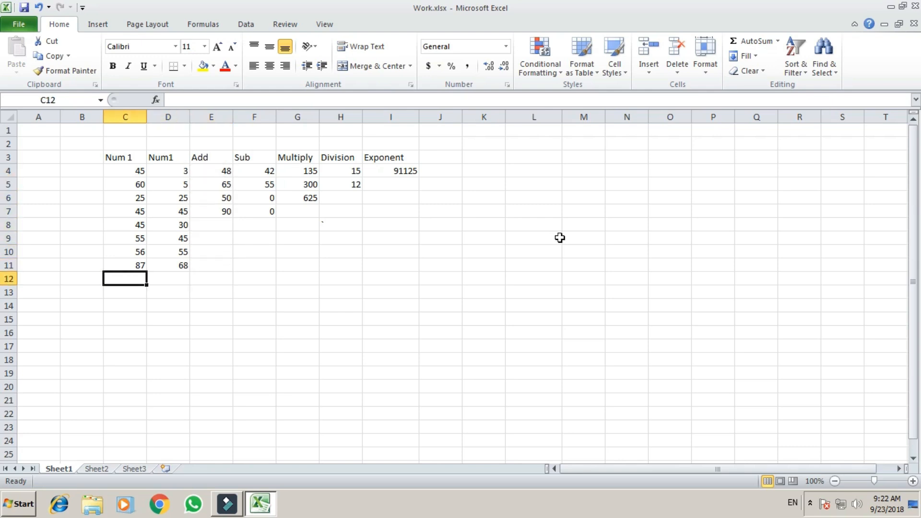
{"action": "type", "text": "Toal"}
{"action": "key", "text": "Return"}
- Total the first numbers in cell C12 with the formula =C4+C5+C6+C7+C8+C9+C10+C11
{"action": "key", "text": "Up"}
{"action": "key", "text": "Right"}
{"action": "type", "text": "="}
{"action": "key", "text": "Up"}
{"action": "key", "text": "Up"}
{"action": "key", "text": "Up"}
{"action": "key", "text": "Up"}
{"action": "key", "text": "Up"}
{"action": "key", "text": "Up"}
{"action": "key", "text": "Up"}
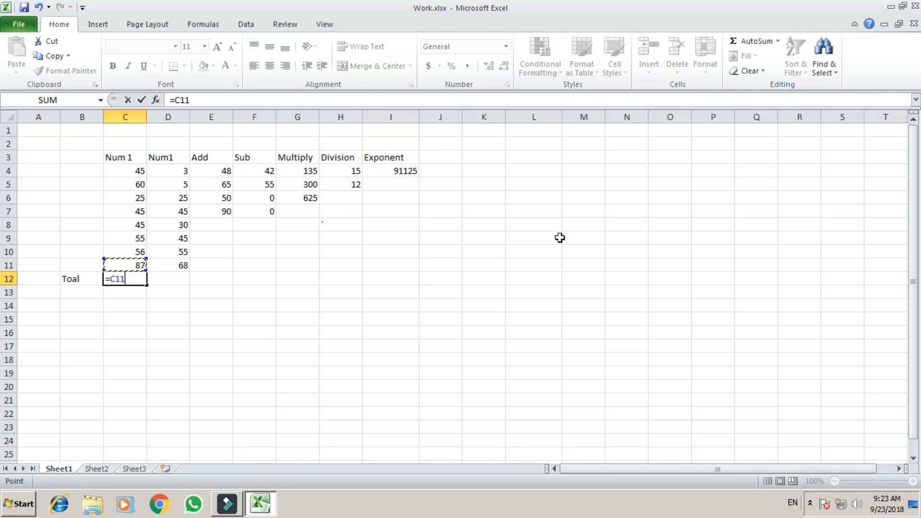
{"action": "type", "text": "+"}
{"action": "key", "text": "Up"}
{"action": "key", "text": "Up"}
{"action": "key", "text": "Up"}
{"action": "key", "text": "Up"}
{"action": "key", "text": "Up"}
{"action": "key", "text": "Up"}
{"action": "key", "text": "Up"}
{"action": "type", "text": "+"}
{"action": "key", "text": "Up"}
{"action": "key", "text": "Up"}
{"action": "key", "text": "Up"}
{"action": "key", "text": "Up"}
{"action": "key", "text": "Up"}
{"action": "key", "text": "Up"}
{"action": "type", "text": "+C7+C8+C9+C10+C11"}
{"action": "key", "text": "ctrl+Return"}
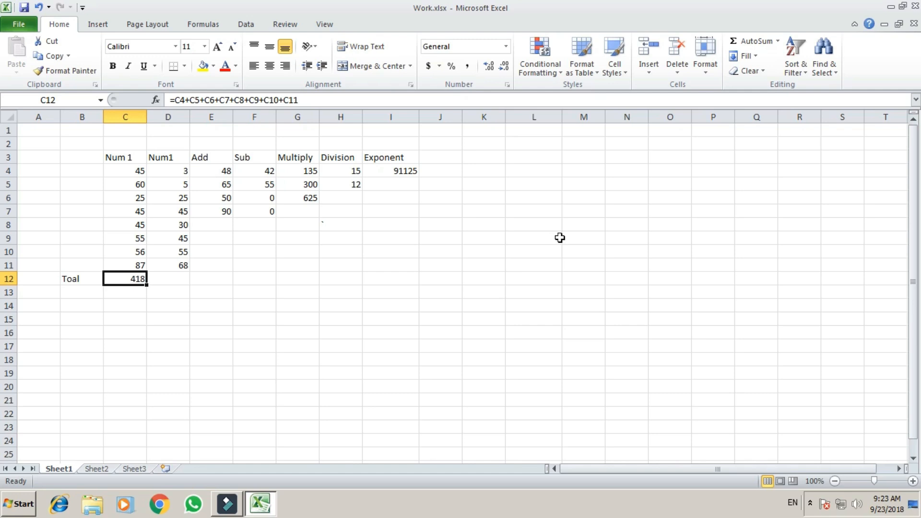
- Undo the total formula in C12 and its row label in B12
{"action": "key", "text": "ctrl+z"}
{"action": "key", "text": "ctrl+z"}
{"action": "key", "text": "ctrl+z"}
{"action": "key", "text": "ctrl+z"}
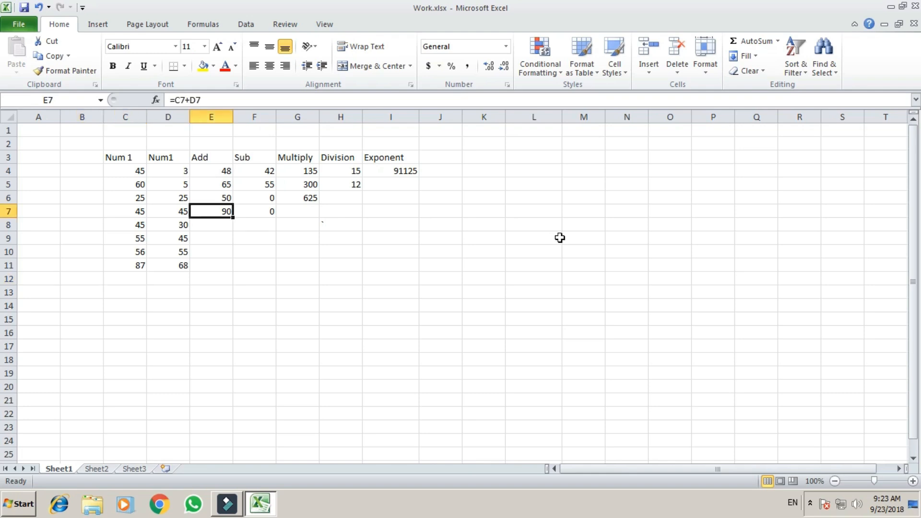
- Clear the Add, Sub, Multiply and Division formulas in cells E5:H7, below the first pair's row
{"action": "key", "text": "shift+Down"}
{"action": "key", "text": "shift+Down"}
{"action": "key", "text": "shift+Right"}
{"action": "key", "text": "shift+Right"}
{"action": "key", "text": "shift+Right"}
{"action": "key", "text": "shift+Right"}
{"action": "key", "text": "shift+Right"}
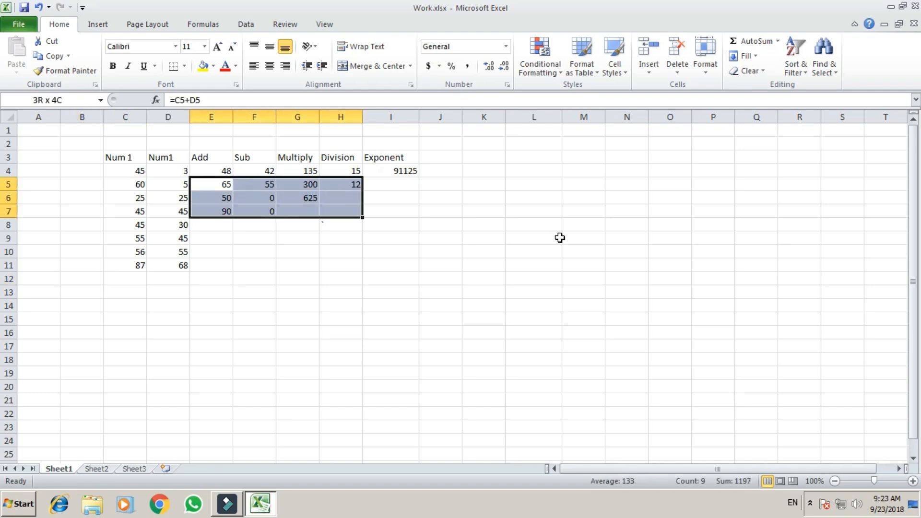
{"action": "key", "text": "Delete"}
{"action": "key", "text": "shift+Left"}
{"action": "key", "text": "shift+Left"}
{"action": "key", "text": "shift+Left"}
{"action": "key", "text": "shift+Left"}
{"action": "key", "text": "shift+Left"}
{"action": "key", "text": "shift+Up"}
{"action": "key", "text": "shift+Up"}
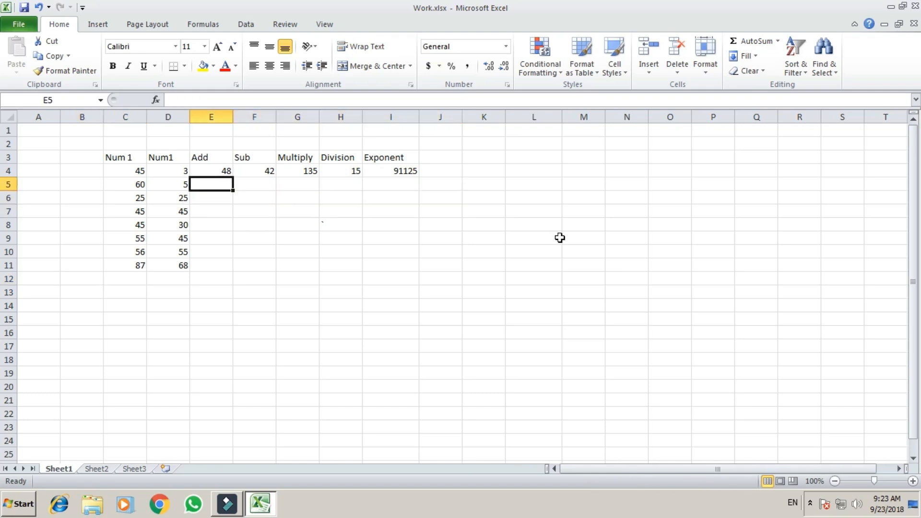
{"action": "key", "text": "shift+Down"}
{"action": "key", "text": "shift+Down"}
{"action": "key", "text": "shift+Right"}
{"action": "key", "text": "shift+Right"}
{"action": "key", "text": "shift+Right"}
{"action": "key", "text": "shift+Right"}
{"action": "key", "text": "shift+Right"}
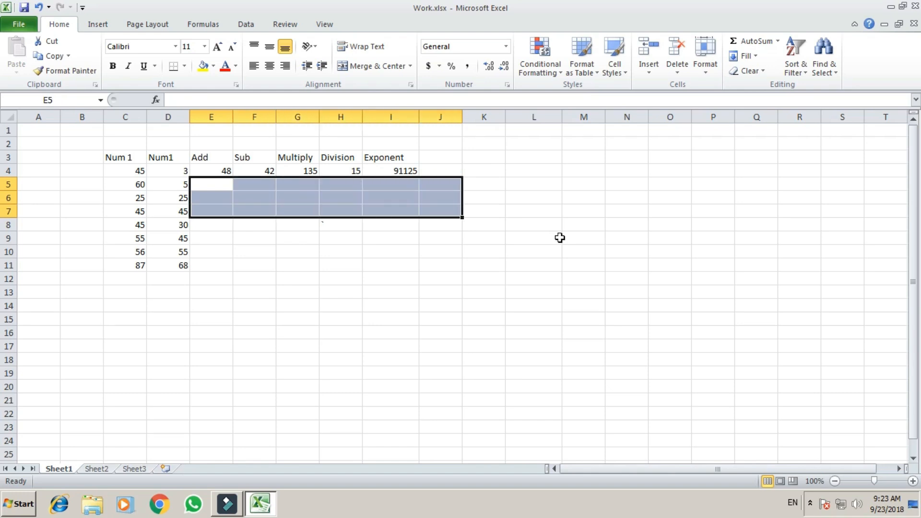
{"action": "key", "text": "shift+Left"}
{"action": "key", "text": "shift+Left"}
{"action": "key", "text": "shift+Left"}
{"action": "key", "text": "shift+Left"}
{"action": "key", "text": "shift+Left"}
{"action": "key", "text": "shift+Up"}
{"action": "key", "text": "shift+Up"}
{"action": "key", "text": "Up"}
{"action": "key", "text": "Down"}
{"action": "key", "text": "Down"}
{"action": "key", "text": "Down"}
{"action": "key", "text": "Down"}
{"action": "key", "text": "Down"}
{"action": "key", "text": "Down"}
{"action": "key", "text": "Down"}
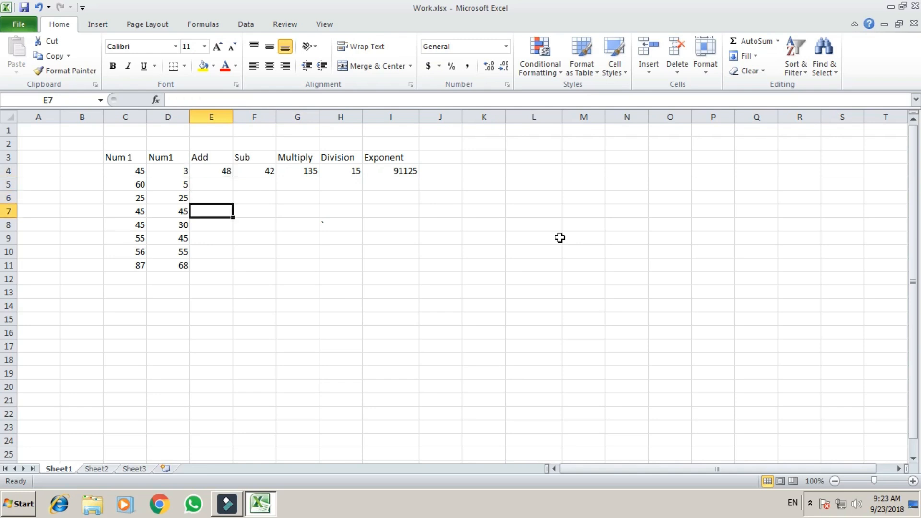
- Fill the Add formula from E4 down to E11 and check the copied cell references
{"action": "key", "text": "Up"}
{"action": "key", "text": "Up"}
{"action": "key", "text": "Up"}
{"action": "key", "text": "Up"}
{"action": "key", "text": "Up"}
{"action": "key", "text": "Up"}
{"action": "key", "text": "Up"}
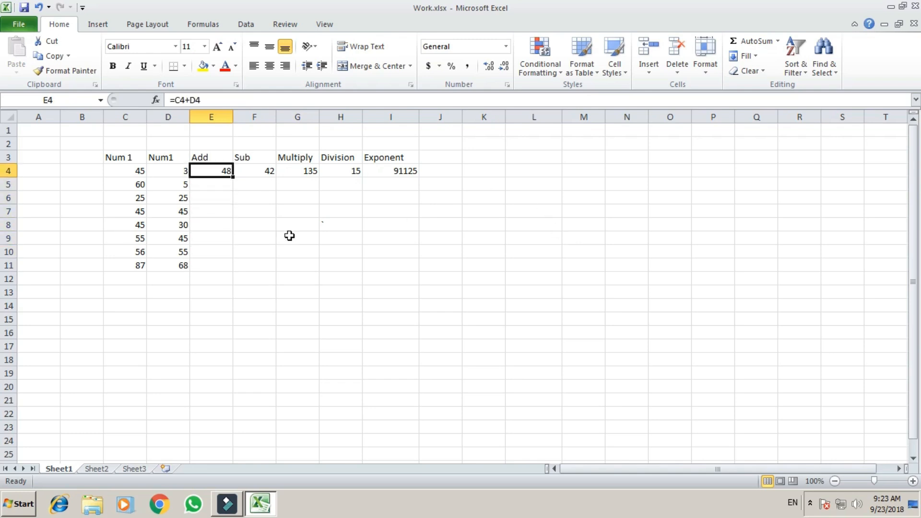
{"action": "double_click", "coordinate": [234, 178]}
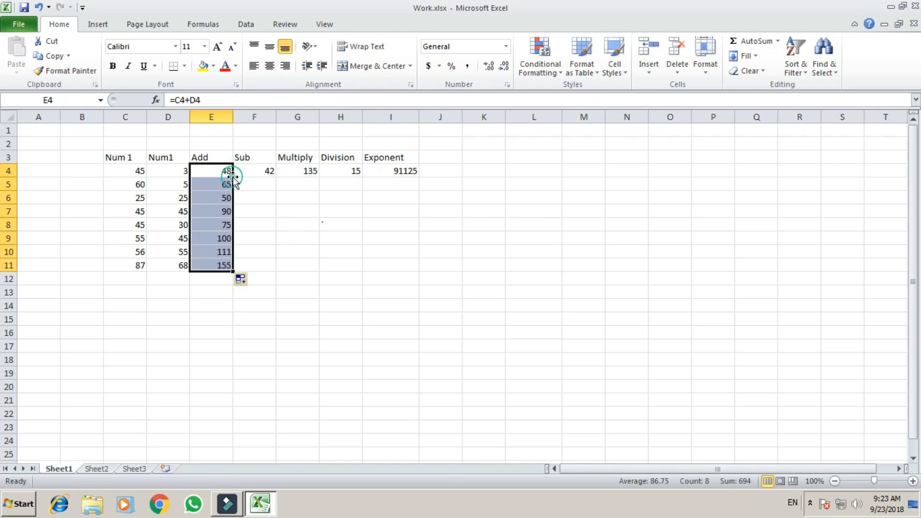
{"action": "left_click", "coordinate": [213, 288]}
{"action": "left_click", "coordinate": [223, 184]}
{"action": "left_click", "coordinate": [223, 251]}
- Fill the Sub formula from F4 and the Multiply formula from G4 down to row 11
{"action": "left_click", "coordinate": [254, 175]}
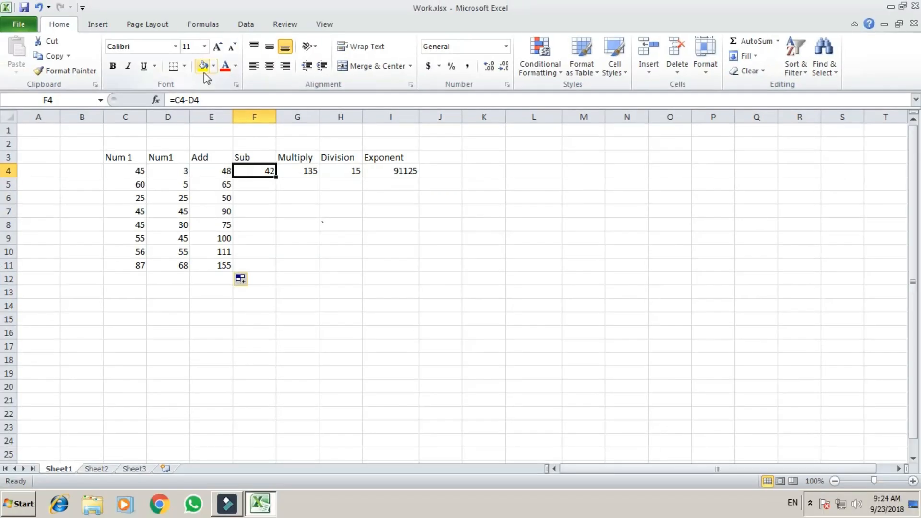
{"action": "double_click", "coordinate": [276, 178]}
{"action": "left_click", "coordinate": [311, 173]}
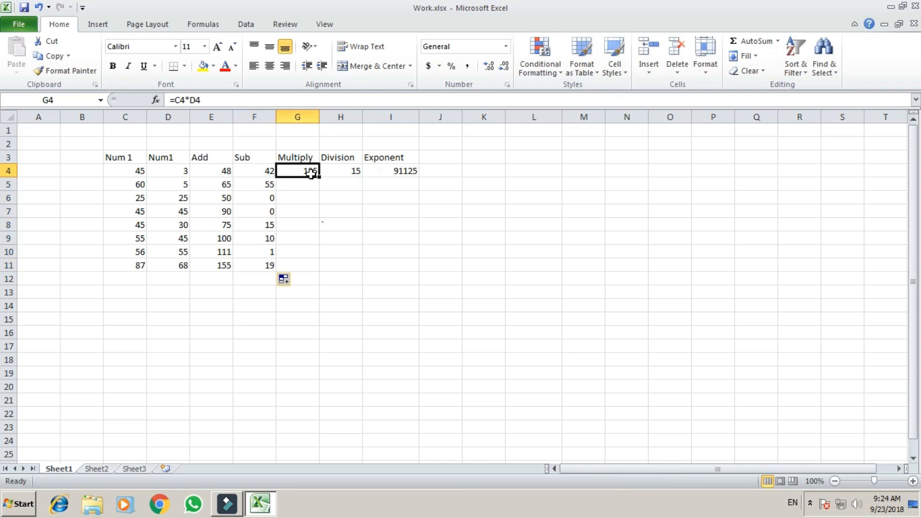
{"action": "double_click", "coordinate": [319, 178]}
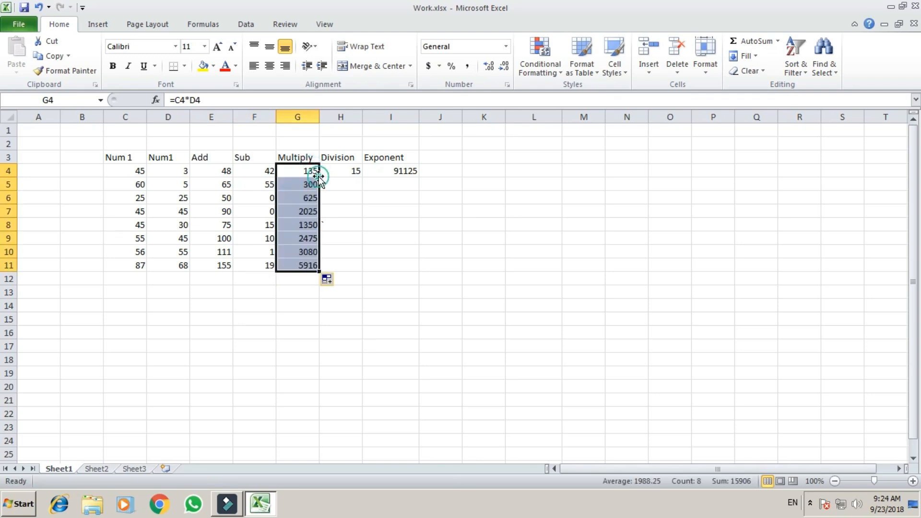
- Fill the Division formula from H4 down through H7
{"action": "left_click", "coordinate": [352, 177]}
{"action": "left_click_drag", "start_coordinate": [362, 177], "coordinate": [362, 216]}
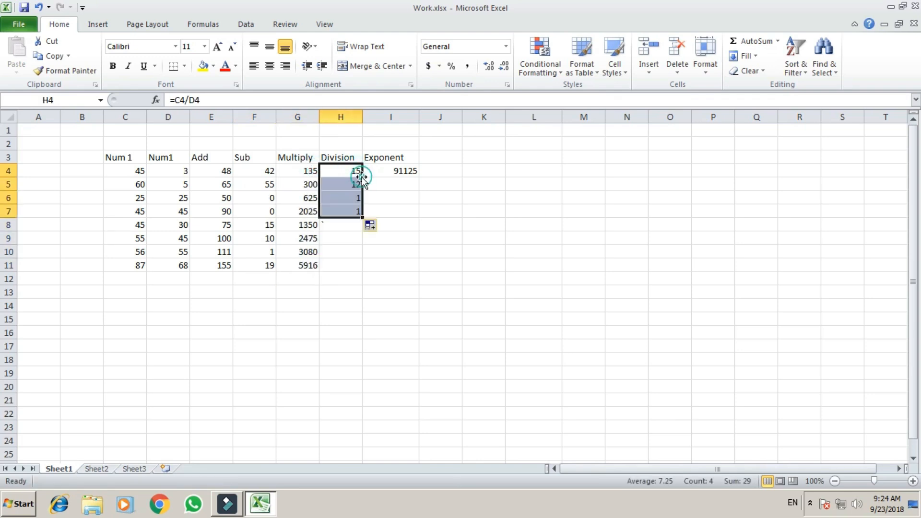
{"action": "left_click", "coordinate": [413, 177]}
{"action": "left_click", "coordinate": [343, 213]}
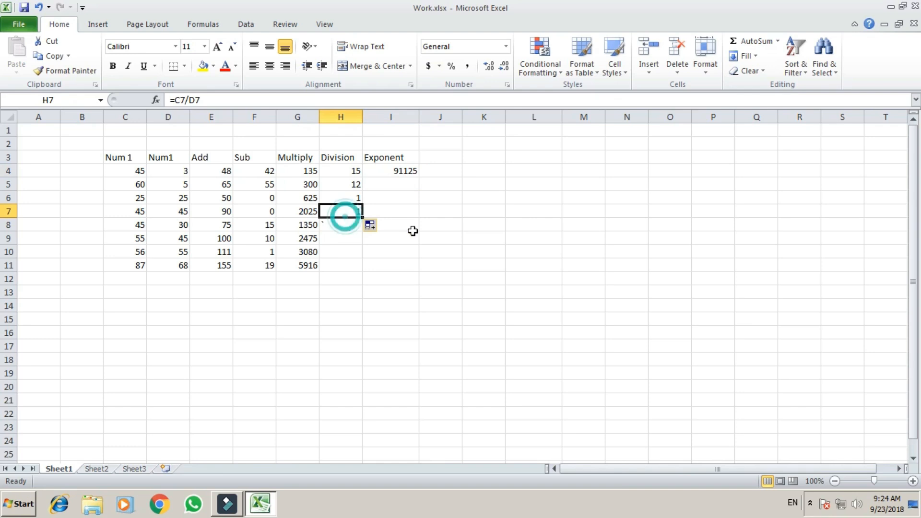
- Clear the Add, Sub, Multiply and Division cells E5:H11, including the stray character in H8
{"action": "left_click", "coordinate": [223, 185]}
{"action": "key", "text": "Up"}
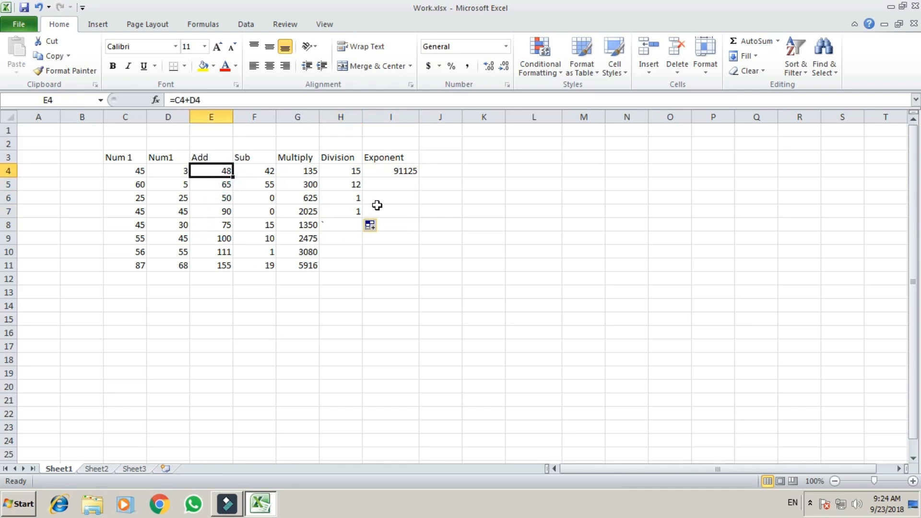
{"action": "key", "text": "Down"}
{"action": "key", "text": "shift+Right"}
{"action": "key", "text": "shift+Right"}
{"action": "key", "text": "shift+Right"}
{"action": "key", "text": "shift+Down"}
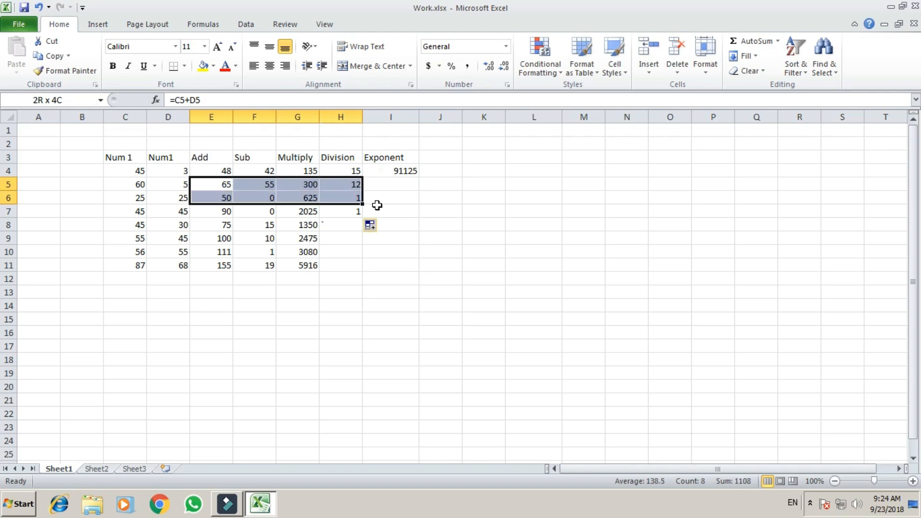
{"action": "key", "text": "shift+Down"}
{"action": "key", "text": "shift+Down"}
{"action": "key", "text": "shift+Down"}
{"action": "key", "text": "shift+Down"}
{"action": "key", "text": "shift+Down"}
{"action": "key", "text": "ctrl+c"}
{"action": "key", "text": "Delete"}
{"action": "key", "text": "Right"}
{"action": "key", "text": "Right"}
{"action": "key", "text": "Up"}
{"action": "key", "text": "Left"}
{"action": "key", "text": "Left"}
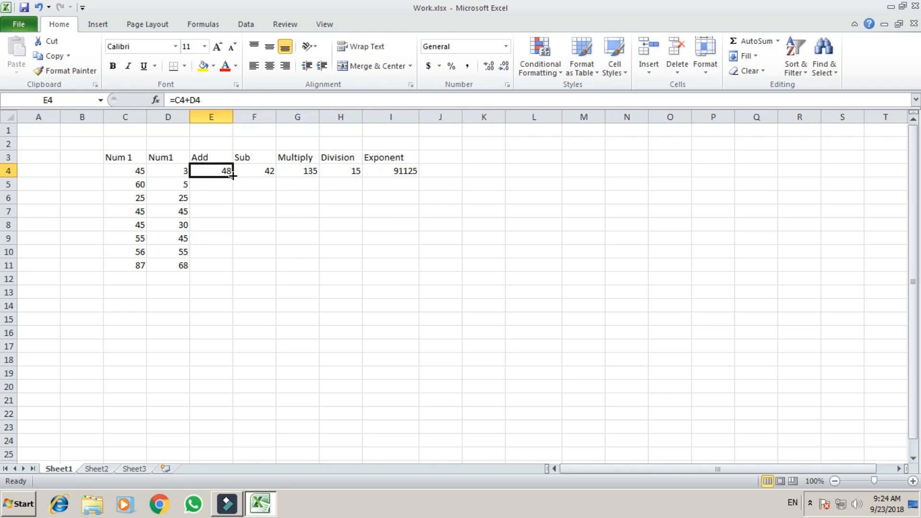
- Fill the Add formula in E4 and the Sub formula in F4 down through row 11
{"action": "left_click_drag", "start_coordinate": [233, 175], "coordinate": [233, 271]}
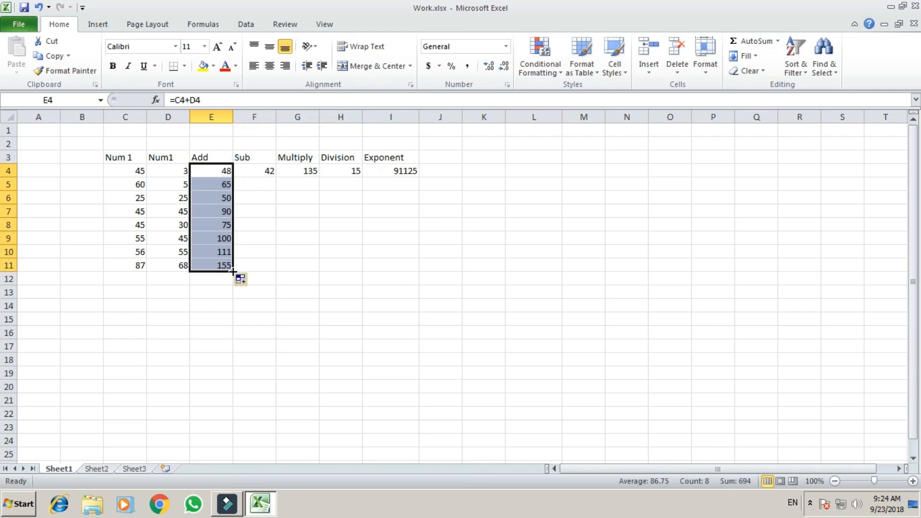
{"action": "left_click", "coordinate": [261, 172]}
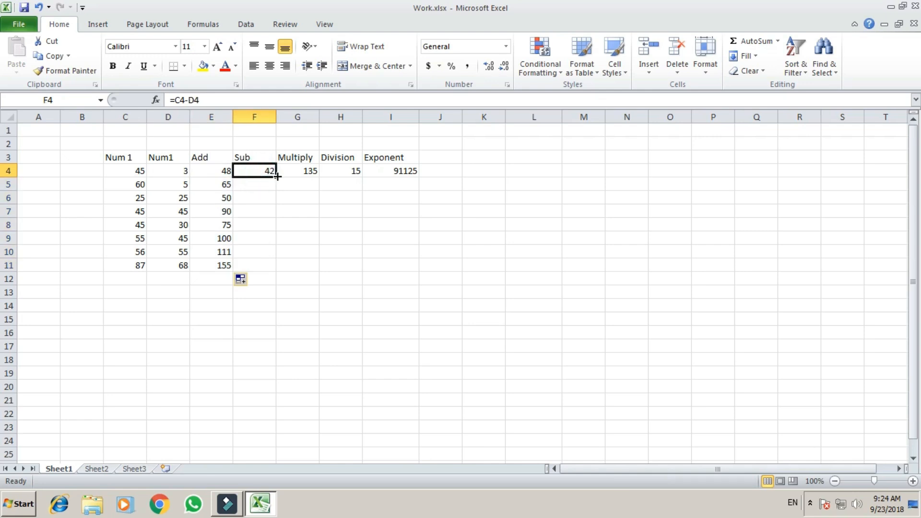
{"action": "left_click_drag", "start_coordinate": [276, 177], "coordinate": [281, 272]}
{"action": "left_click", "coordinate": [308, 172]}
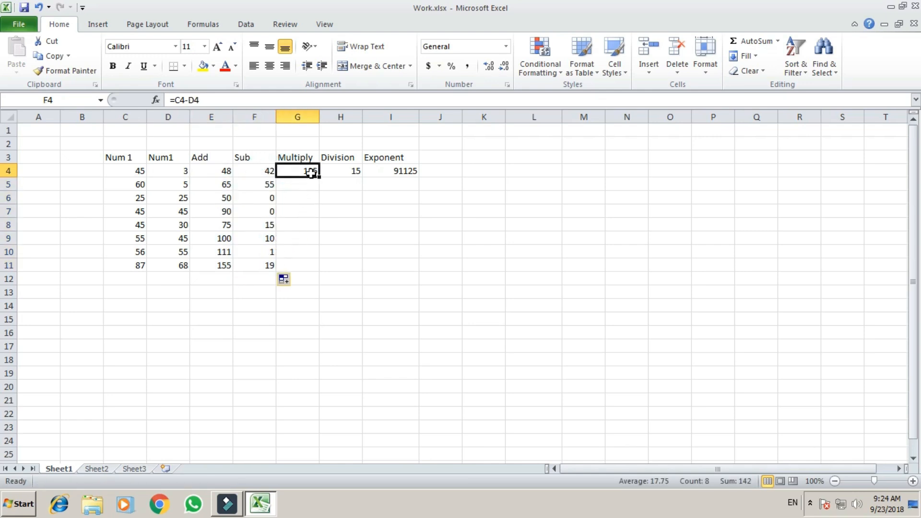
- Clear the filled formulas in the range E5:G11
{"action": "left_click_drag", "start_coordinate": [223, 183], "coordinate": [300, 266]}
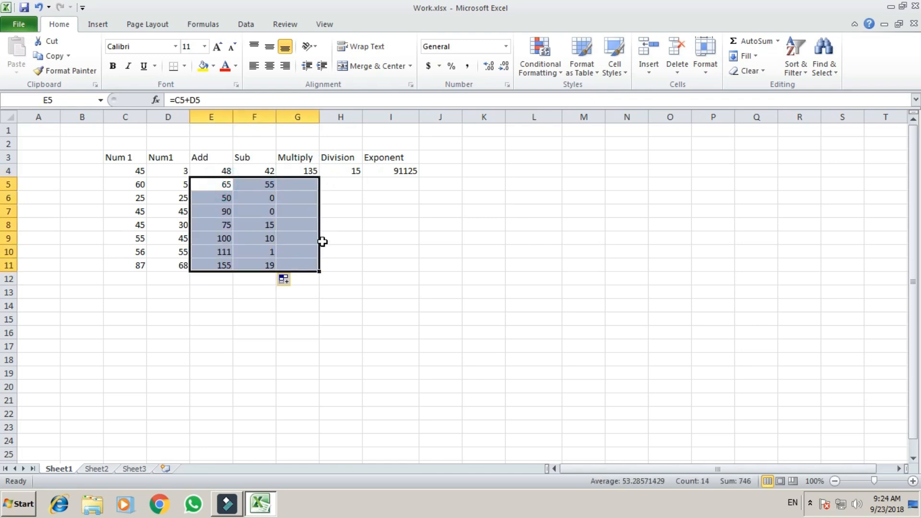
{"action": "key", "text": "Delete"}
{"action": "key", "text": "Up"}
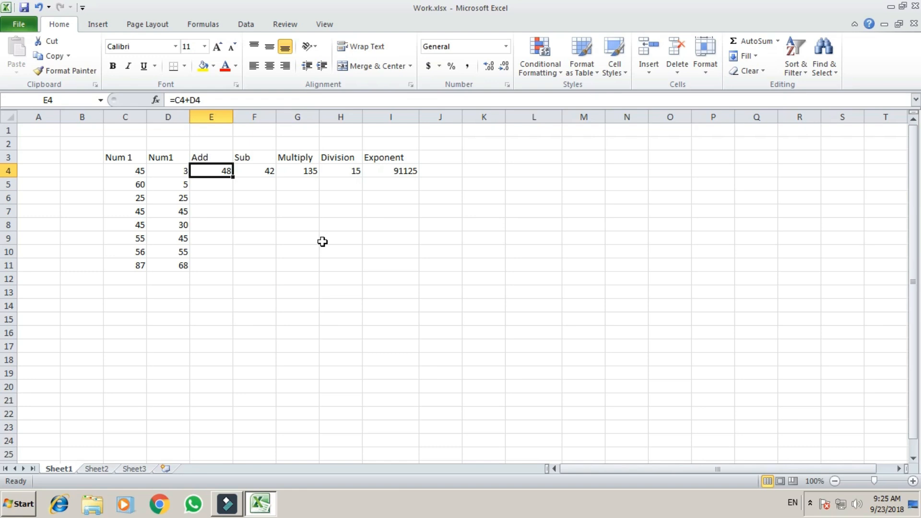
- Make the Add result in E4 bold and give the cell a light orange fill
{"action": "left_click", "coordinate": [114, 66]}
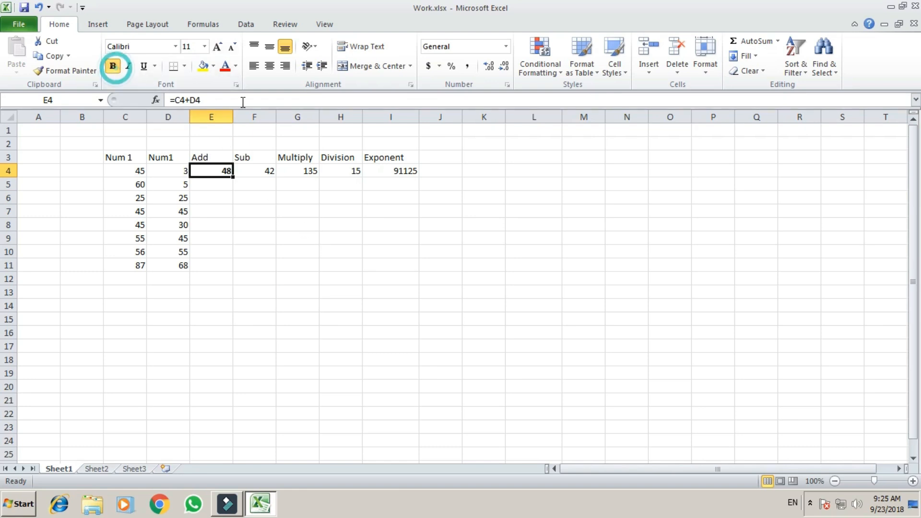
{"action": "left_click", "coordinate": [214, 66]}
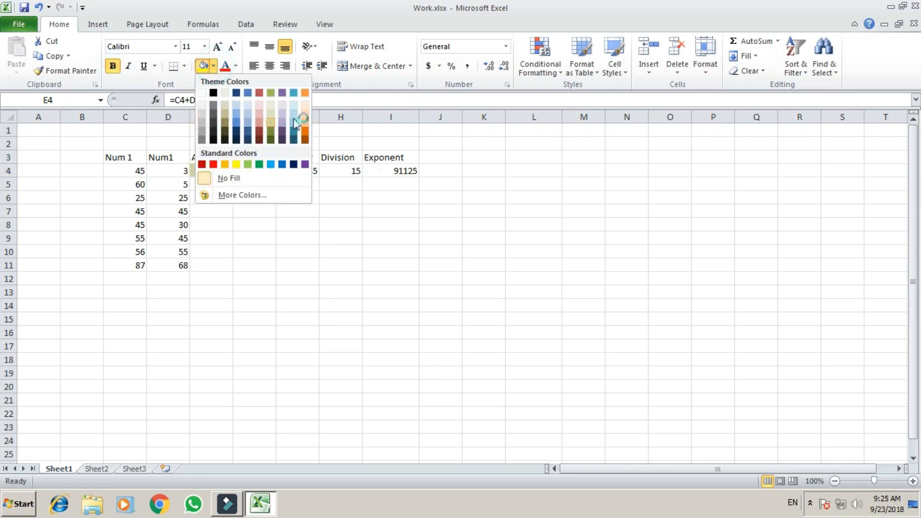
{"action": "left_click", "coordinate": [305, 112]}
{"action": "left_click", "coordinate": [249, 236]}
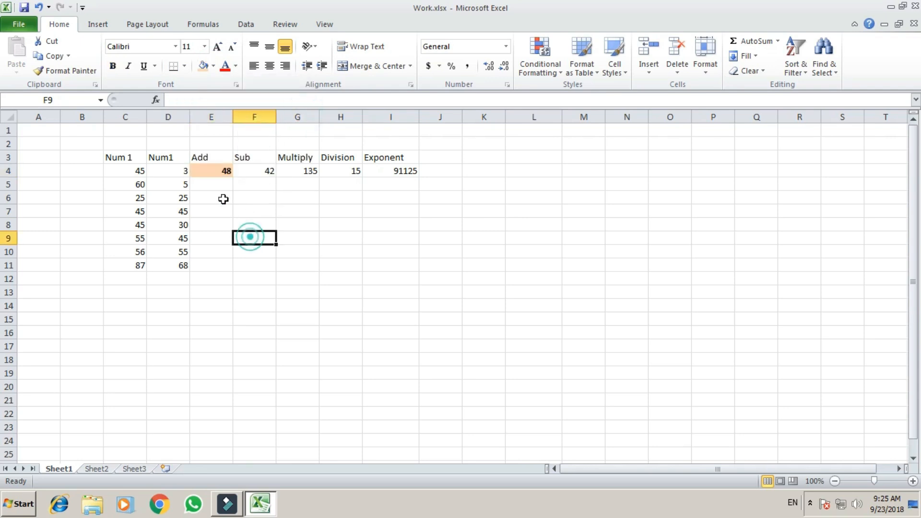
- Fill the formatted Add cell E4 down to E11, carrying its formula and formatting, and check the copied formulas
{"action": "left_click", "coordinate": [221, 172]}
{"action": "double_click", "coordinate": [232, 176]}
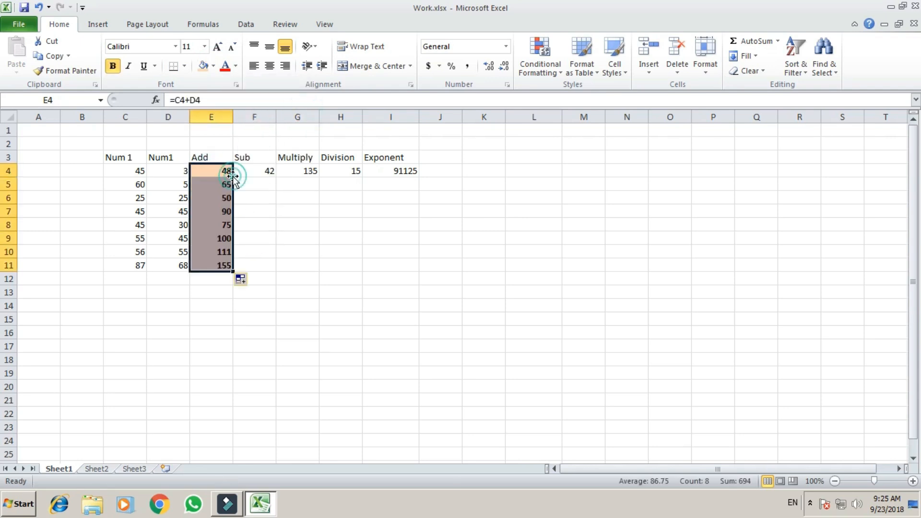
{"action": "left_click", "coordinate": [278, 268]}
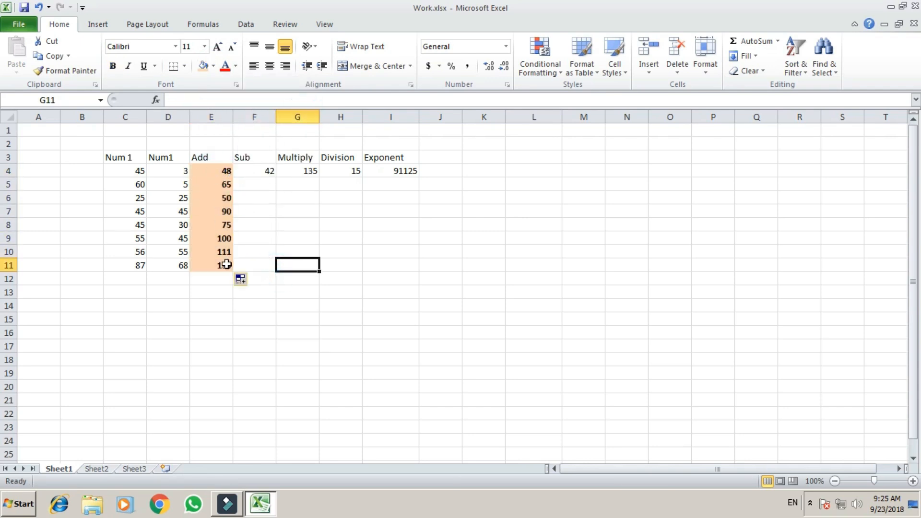
{"action": "left_click", "coordinate": [227, 263]}
{"action": "left_click", "coordinate": [223, 183]}
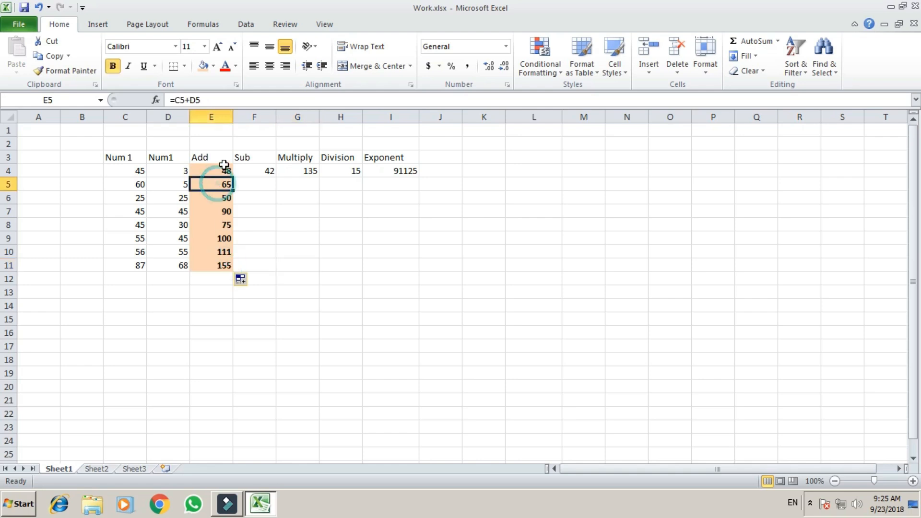
{"action": "left_click", "coordinate": [225, 170]}
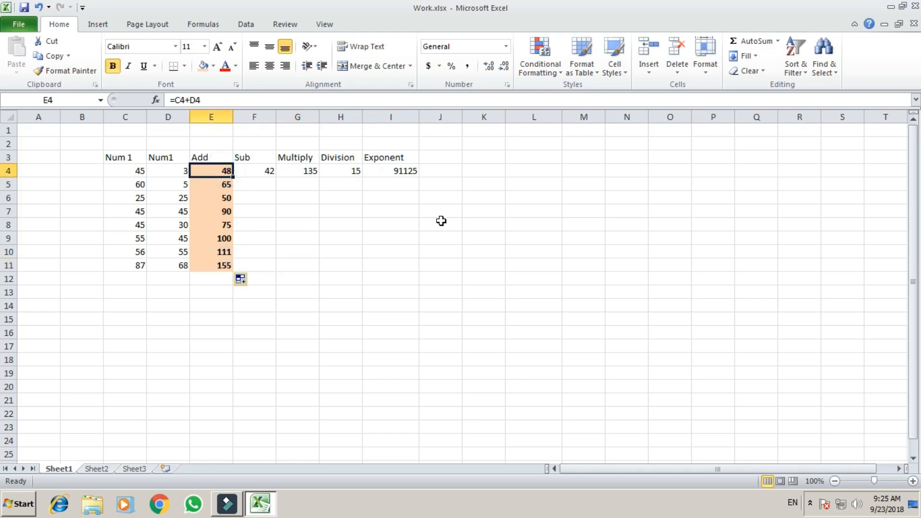
- Undo the formatted fill in the Add column along with the fill colour and bold on E4
{"action": "key", "text": "Down"}
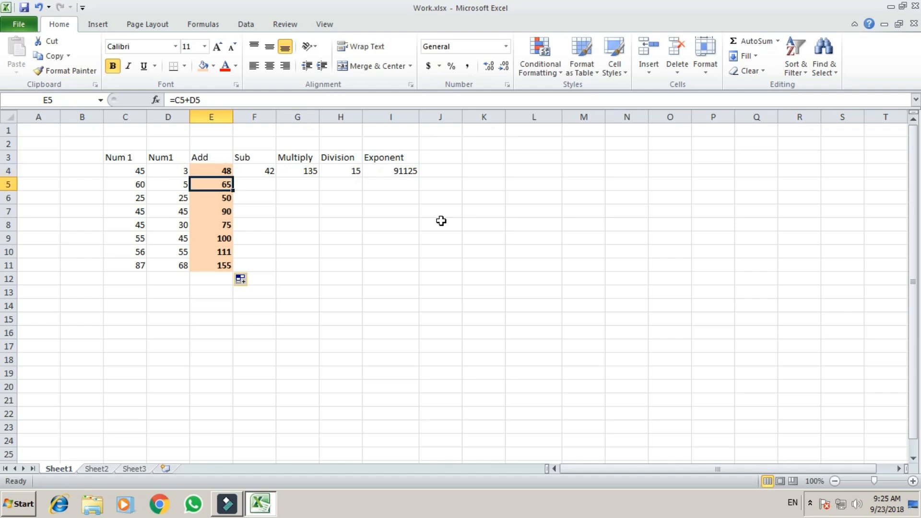
{"action": "key", "text": "ctrl+z"}
{"action": "key", "text": "ctrl+z"}
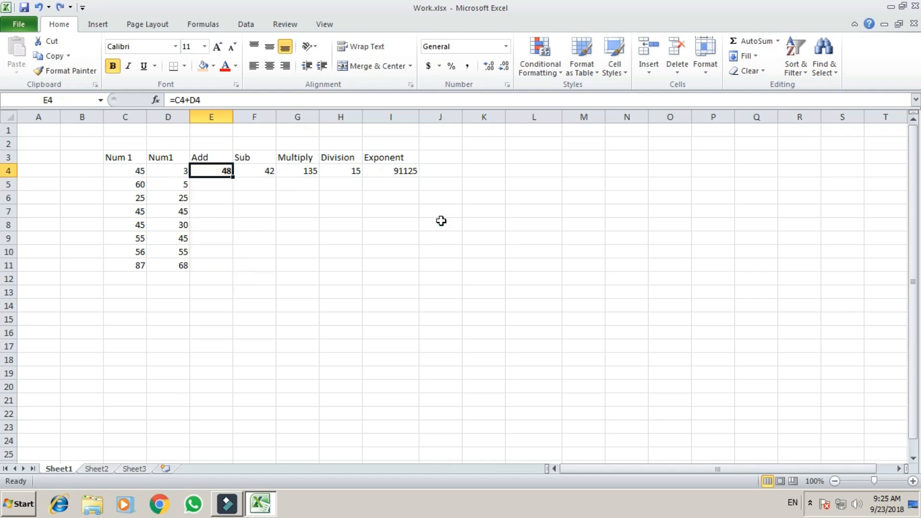
{"action": "key", "text": "ctrl+z"}
- Copy the Add formula from E4 into E5:E11 with Paste Special
{"action": "key", "text": "Down"}
{"action": "key", "text": "Up"}
{"action": "key", "text": "ctrl+c"}
{"action": "key", "text": "Down"}
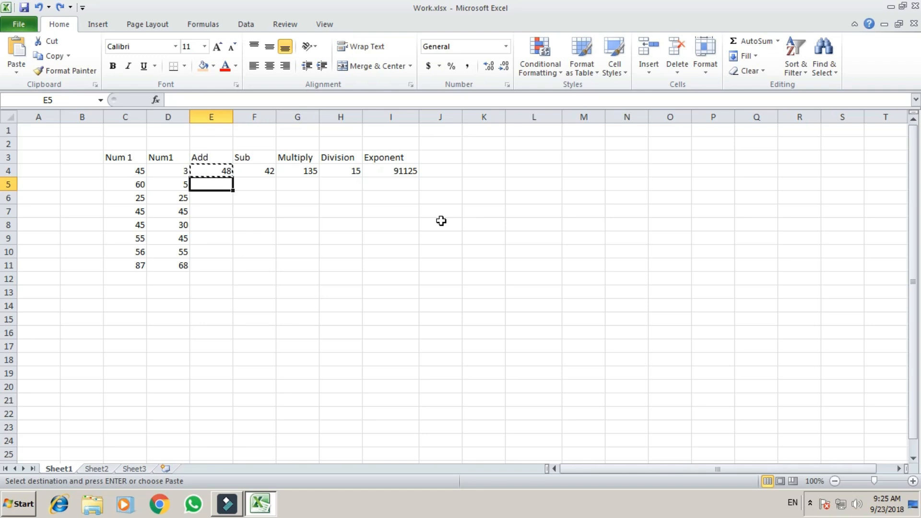
{"action": "key", "text": "shift+Down"}
{"action": "key", "text": "shift+Down"}
{"action": "key", "text": "shift+Down"}
{"action": "key", "text": "shift+Down"}
{"action": "key", "text": "shift+Down"}
{"action": "key", "text": "shift+Down"}
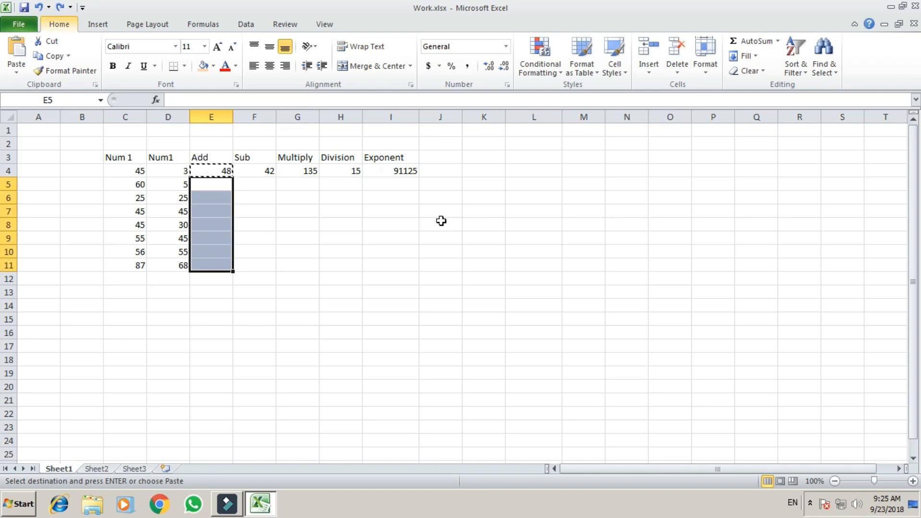
{"action": "key", "text": "ctrl+alt+v"}
{"action": "key", "text": "Return"}
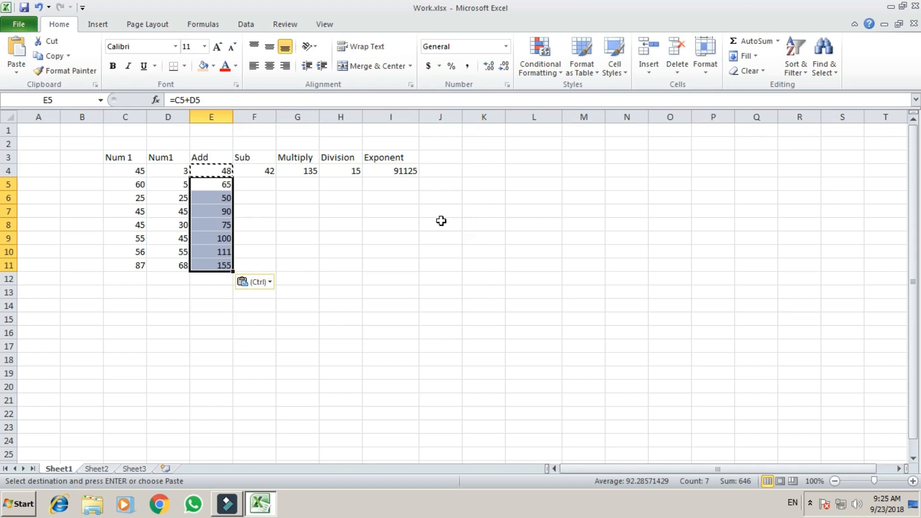
{"action": "key", "text": "Right"}
{"action": "key", "text": "Left"}
{"action": "key", "text": "Escape"}
- Copy the Sub formula from F4 into F5:F11 with Paste Special, pasting formulas only
{"action": "key", "text": "Right"}
{"action": "key", "text": "Up"}
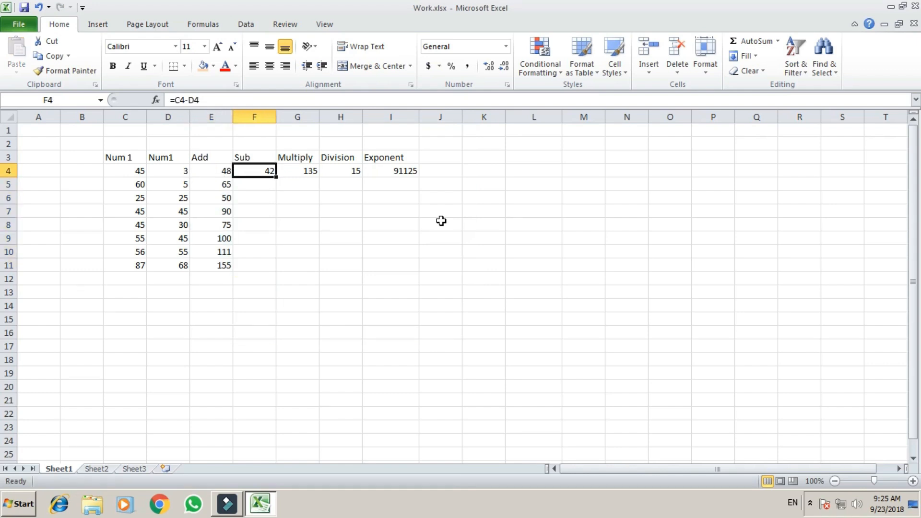
{"action": "key", "text": "ctrl+c"}
{"action": "key", "text": "Down"}
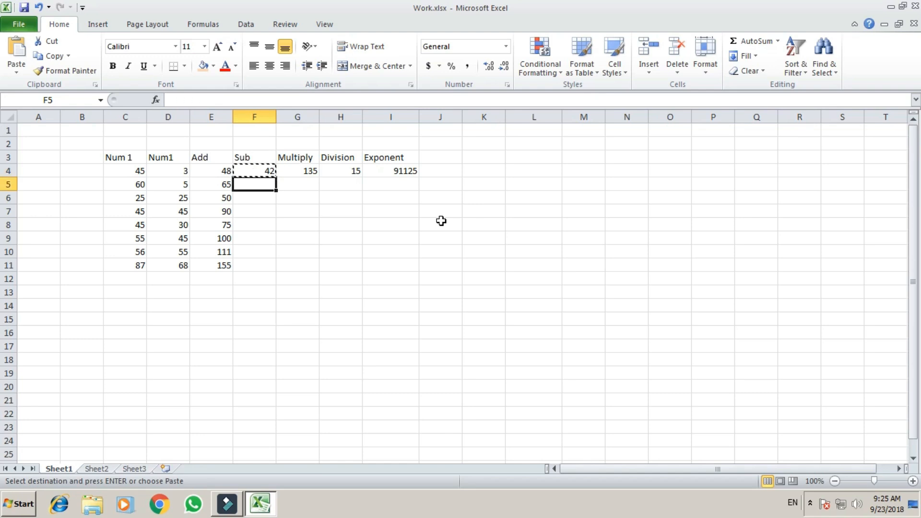
{"action": "key", "text": "shift+Down"}
{"action": "key", "text": "shift+Down"}
{"action": "key", "text": "shift+Down"}
{"action": "key", "text": "shift+Down"}
{"action": "key", "text": "shift+Down"}
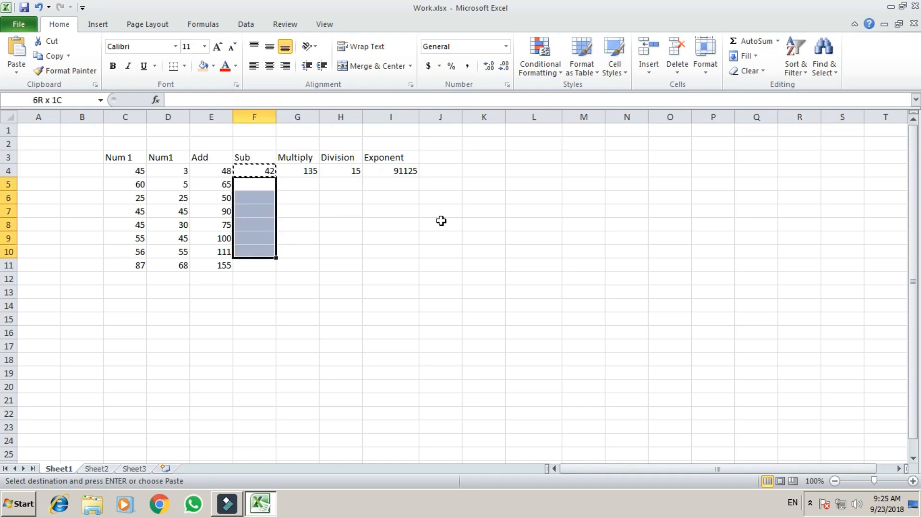
{"action": "key", "text": "shift+Down"}
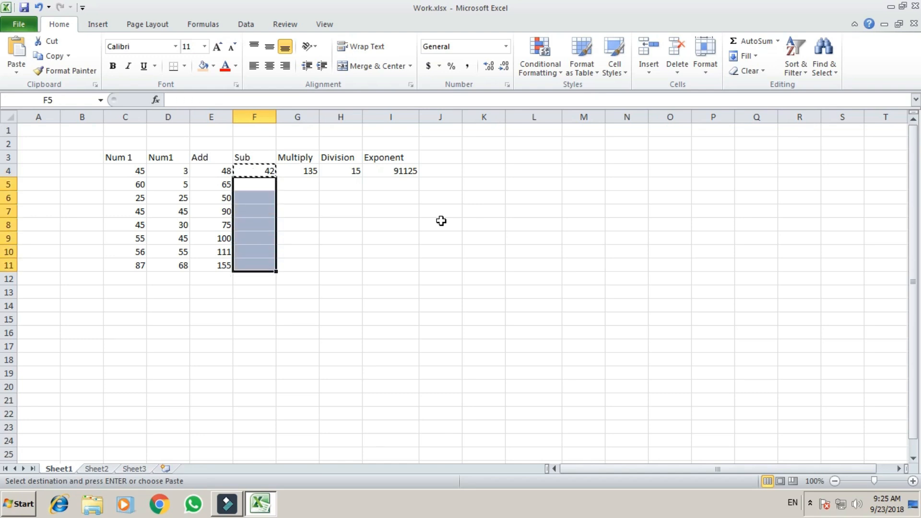
{"action": "key", "text": "ctrl+alt+v"}
{"action": "key", "text": "f"}
{"action": "key", "text": "Return"}
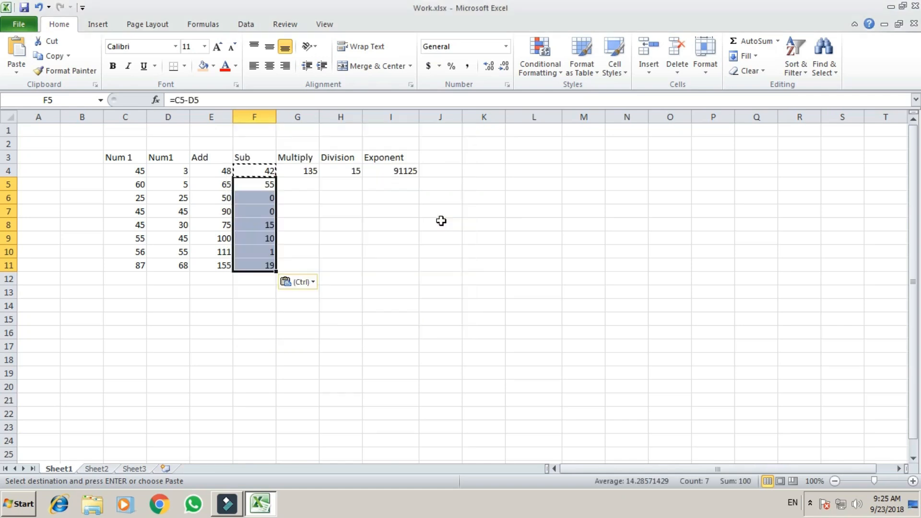
{"action": "key", "text": "Escape"}
{"action": "key", "text": "Right"}
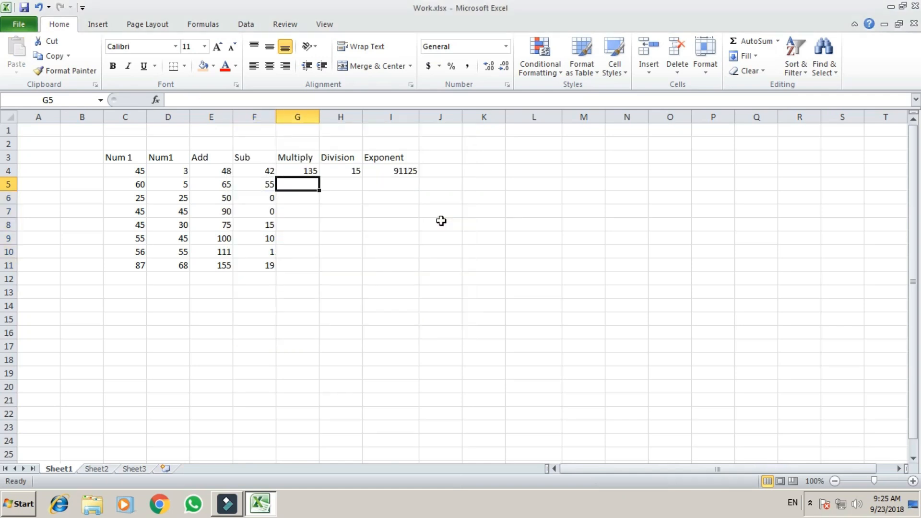
- Copy the Multiply formula from G4 into G5:G11 with Paste Special, pasting formulas only
{"action": "key", "text": "Up"}
{"action": "key", "text": "ctrl+c"}
{"action": "key", "text": "Down"}
{"action": "key", "text": "shift+Down"}
{"action": "key", "text": "shift+Down"}
{"action": "key", "text": "shift+Down"}
{"action": "key", "text": "shift+Down"}
{"action": "key", "text": "shift+Down"}
{"action": "key", "text": "shift+Down"}
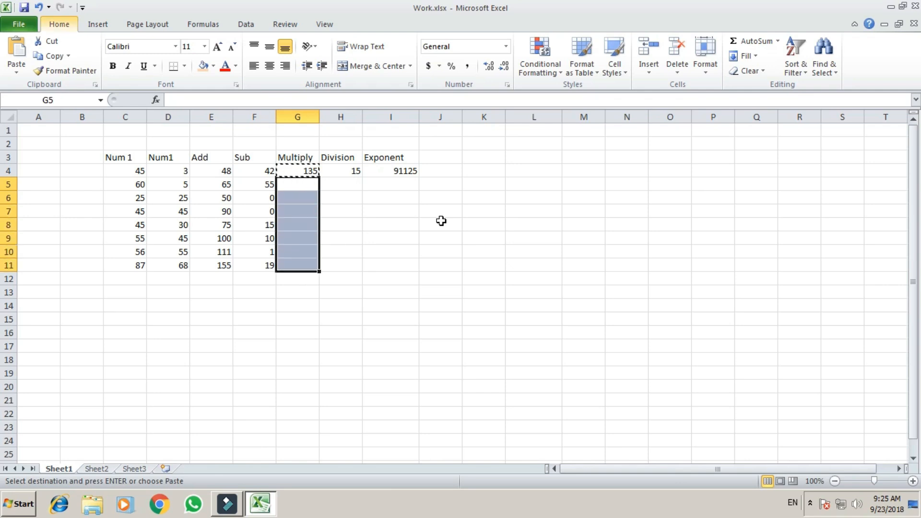
{"action": "key", "text": "ctrl+alt+v"}
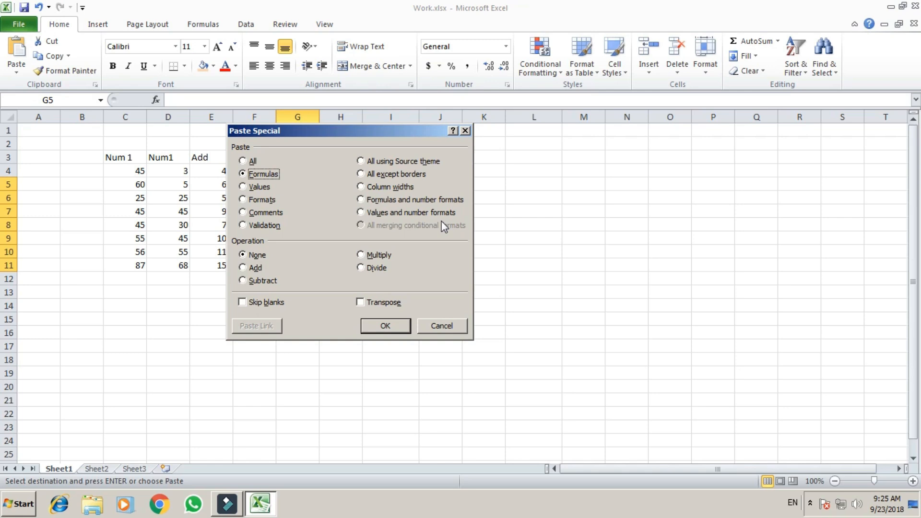
{"action": "key", "text": "Return"}
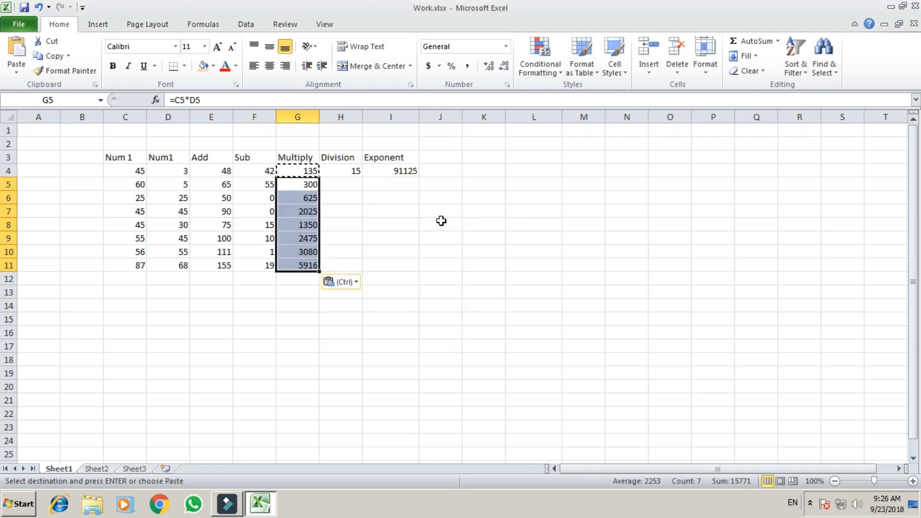
{"action": "key", "text": "Up"}
{"action": "key", "text": "Right"}
{"action": "key", "text": "ctrl+c"}
{"action": "key", "text": "Down"}
{"action": "key", "text": "Up"}
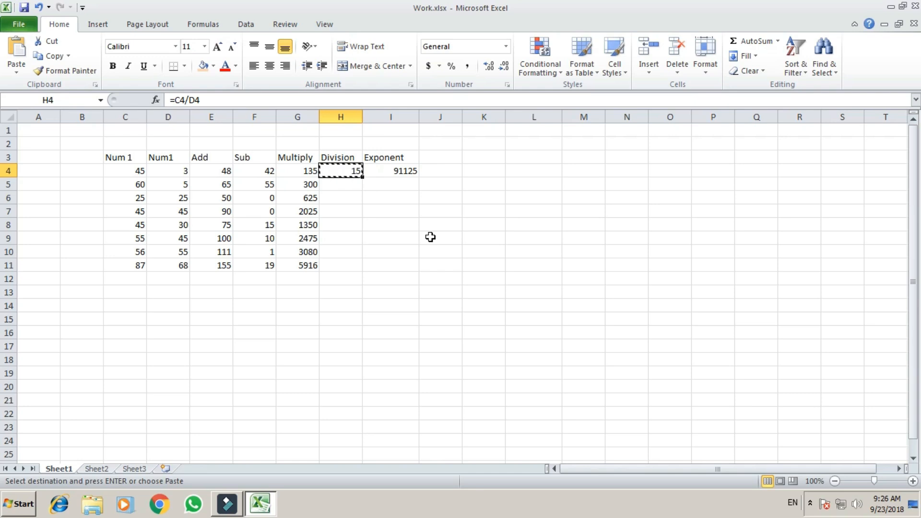
{"action": "key", "text": "Down"}
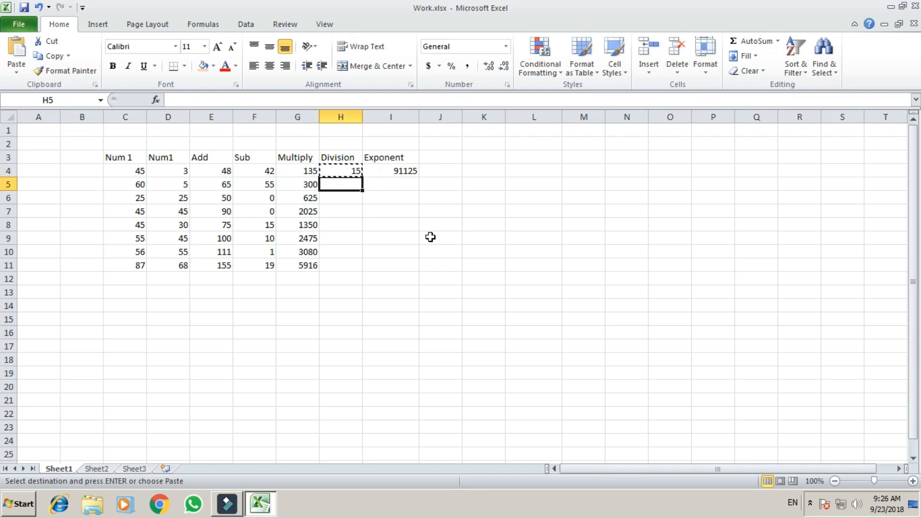
{"action": "key", "text": "Escape"}
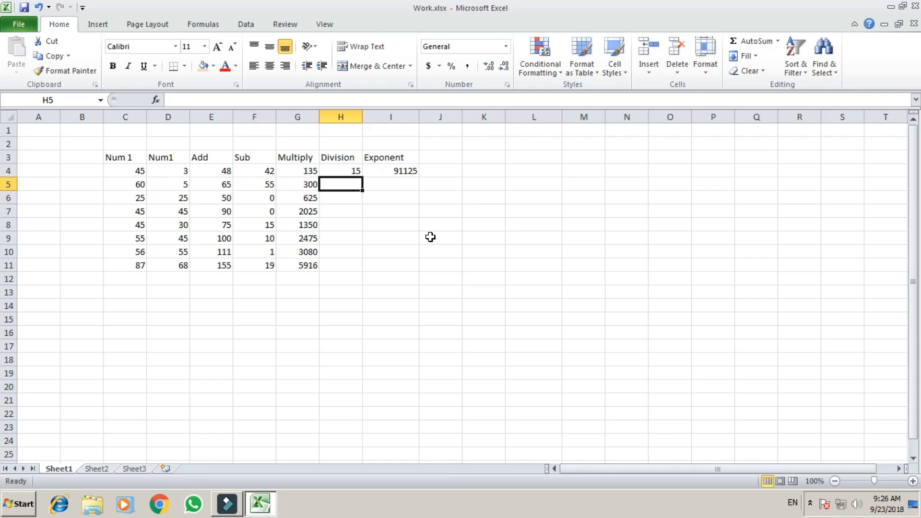
{"action": "key", "text": "shift+Down"}
{"action": "key", "text": "shift+Down"}
{"action": "key", "text": "shift+Down"}
{"action": "key", "text": "shift+Down"}
{"action": "key", "text": "shift+Down"}
{"action": "key", "text": "shift+Down"}
{"action": "key", "text": "Up"}
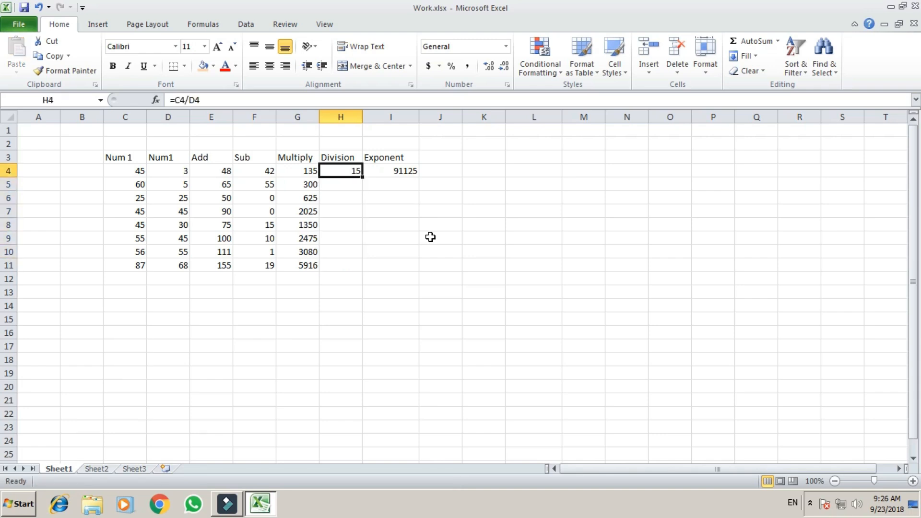
- Copy the Division formula from H4 into H5:H11 with Paste Special, pasting formulas only
{"action": "key", "text": "ctrl+c"}
{"action": "key", "text": "Down"}
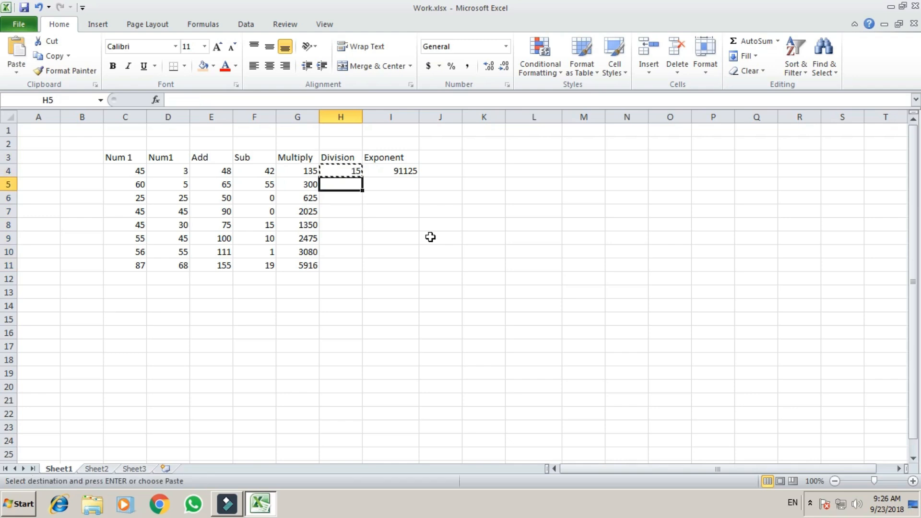
{"action": "key", "text": "shift+Down"}
{"action": "key", "text": "shift+Down"}
{"action": "key", "text": "shift+Down"}
{"action": "key", "text": "shift+Down"}
{"action": "key", "text": "shift+Down"}
{"action": "key", "text": "shift+Down"}
{"action": "key", "text": "ctrl+alt+v"}
{"action": "key", "text": "Return"}
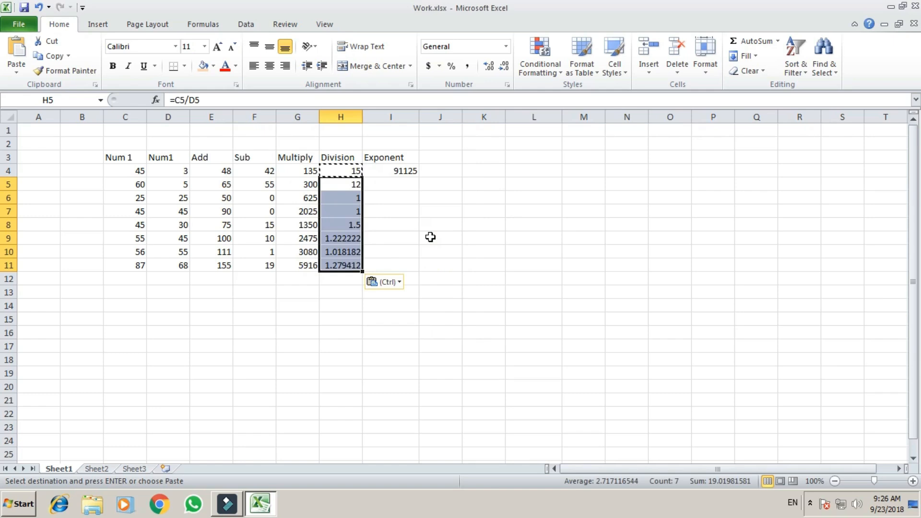
{"action": "key", "text": "Down"}
{"action": "key", "text": "Down"}
{"action": "key", "text": "Escape"}
- Try filling the Exponent formula from I4 down to I11 and undo the fill
{"action": "key", "text": "Up"}
{"action": "key", "text": "Up"}
{"action": "key", "text": "Up"}
{"action": "key", "text": "Down"}
{"action": "key", "text": "Up"}
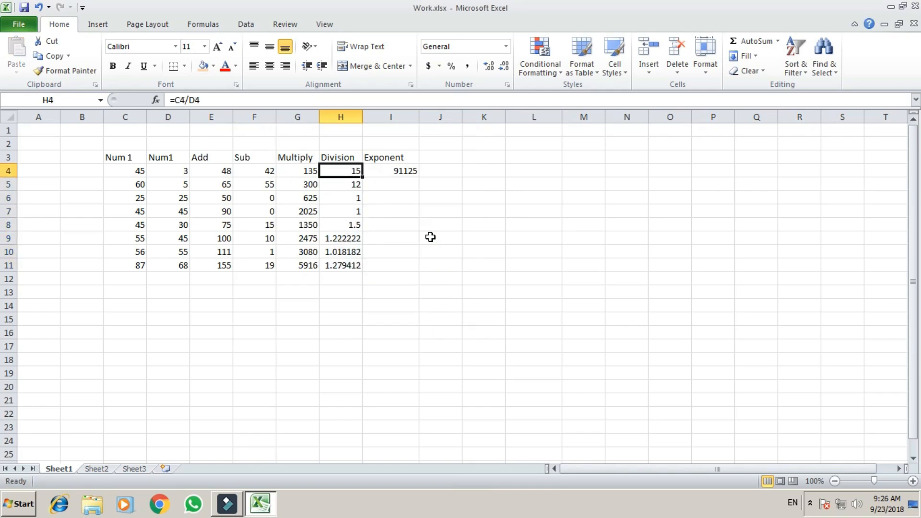
{"action": "key", "text": "Right"}
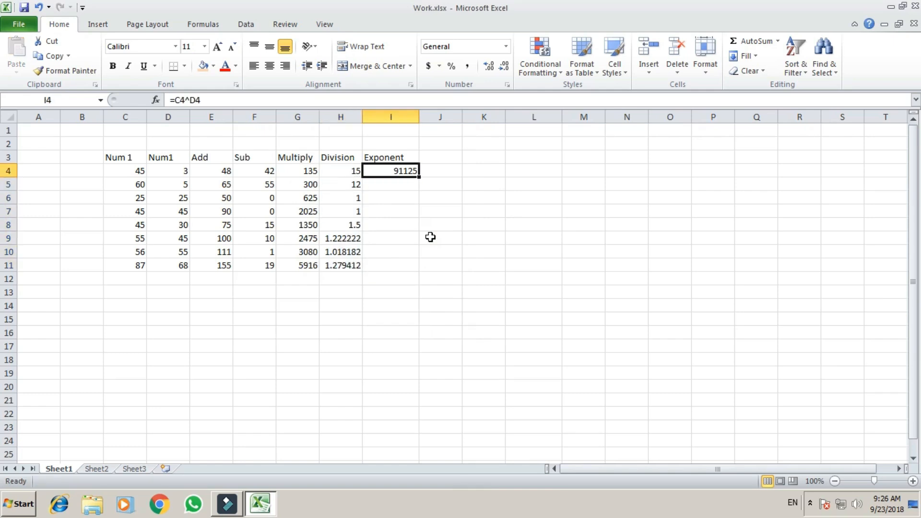
{"action": "double_click", "coordinate": [419, 178]}
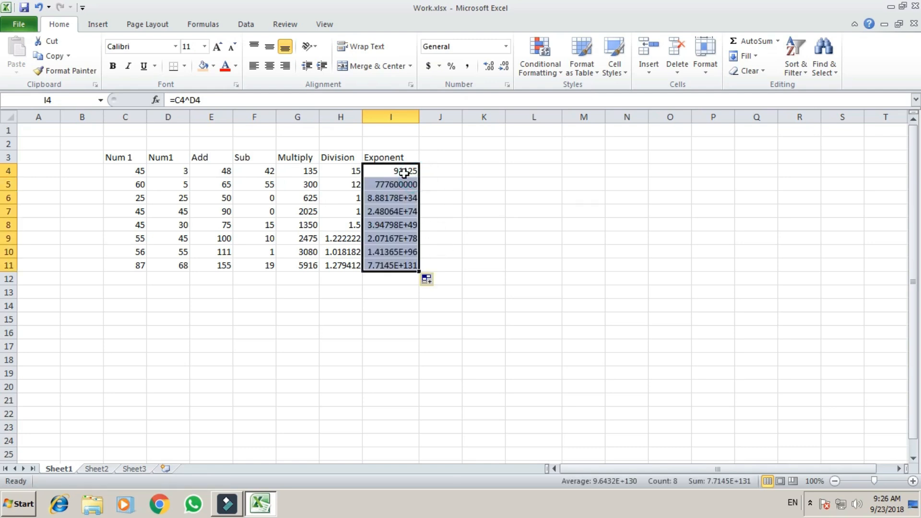
{"action": "key", "text": "ctrl+z"}
{"action": "left_click", "coordinate": [473, 207]}
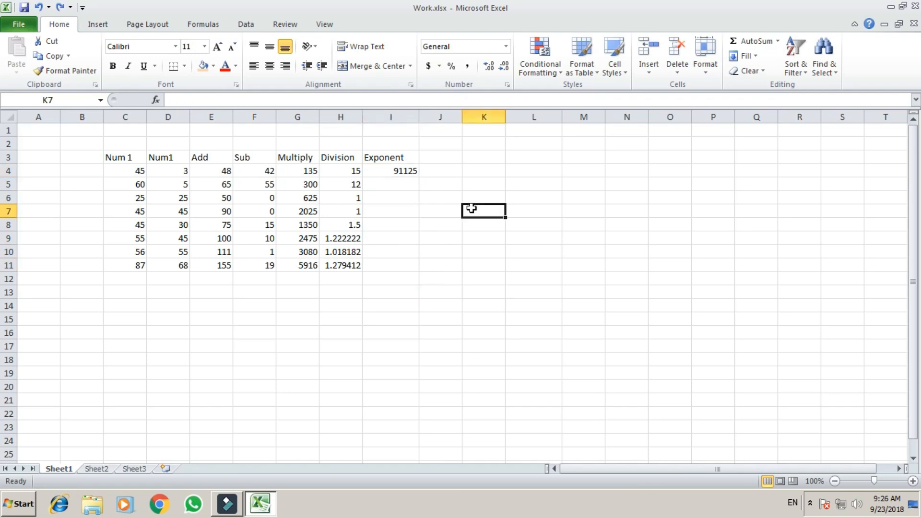
{"action": "left_click", "coordinate": [394, 176]}
{"action": "left_click_drag", "start_coordinate": [423, 185], "coordinate": [430, 274]}
{"action": "left_click", "coordinate": [477, 238]}
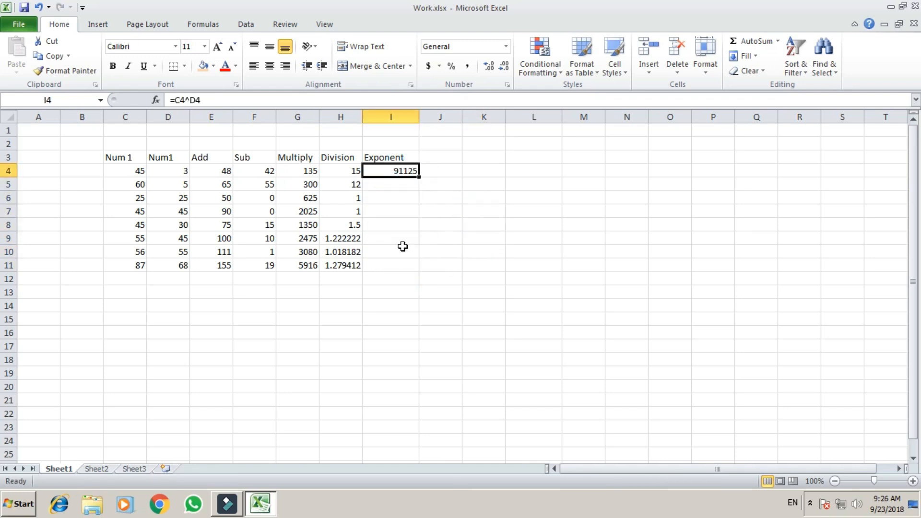
{"action": "key", "text": "Down"}
{"action": "key", "text": "Left"}
{"action": "key", "text": "Right"}
{"action": "key", "text": "Up"}
{"action": "left_click", "coordinate": [346, 308]}
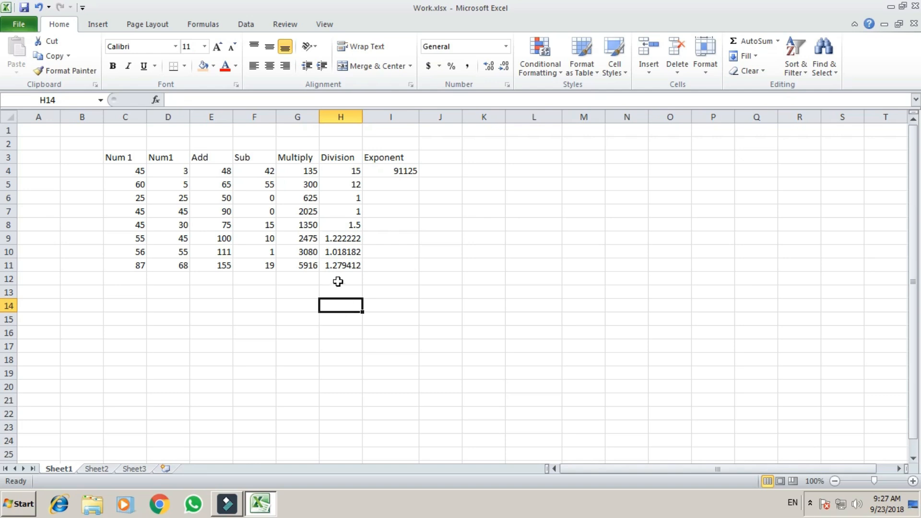
- Enter the label "Total Kilometers travelled" in cell D15 below the number table
{"action": "left_click", "coordinate": [208, 330]}
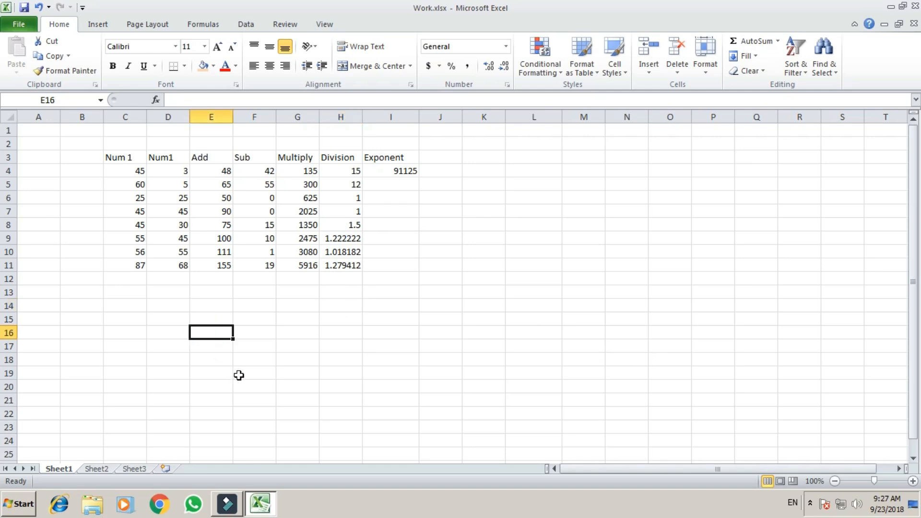
{"action": "key", "text": "Up"}
{"action": "key", "text": "Left"}
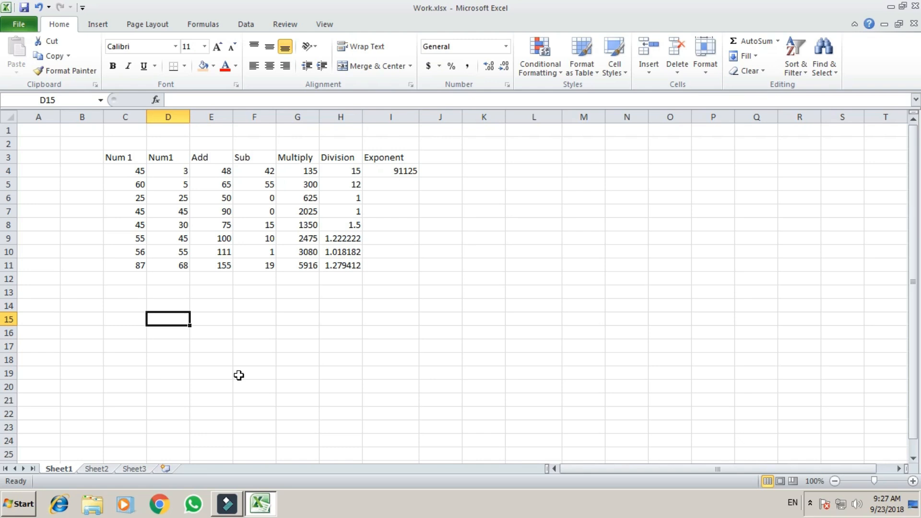
{"action": "type", "text": "Total"}
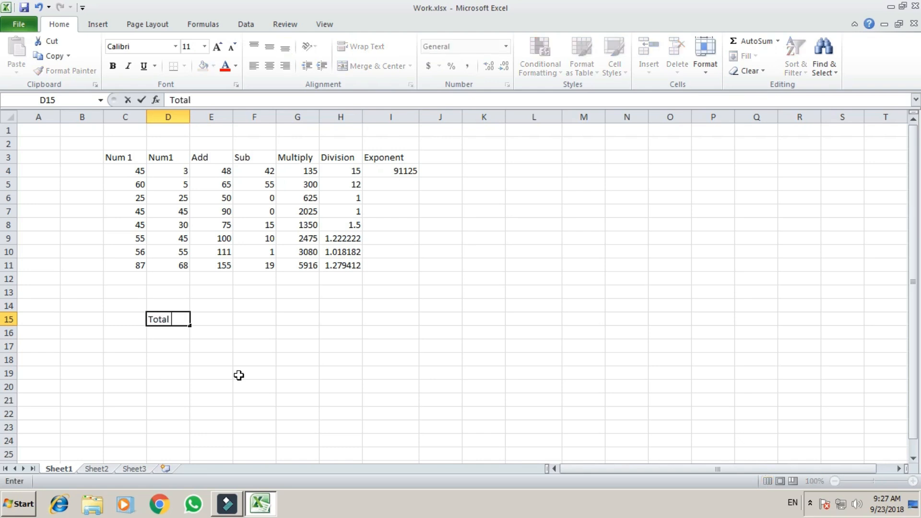
{"action": "type", "text": " K"}
{"action": "type", "text": "adi"}
{"action": "key", "text": "BackSpace"}
{"action": "key", "text": "BackSpace"}
{"action": "key", "text": "BackSpace"}
{"action": "type", "text": "ilometers travelled"}
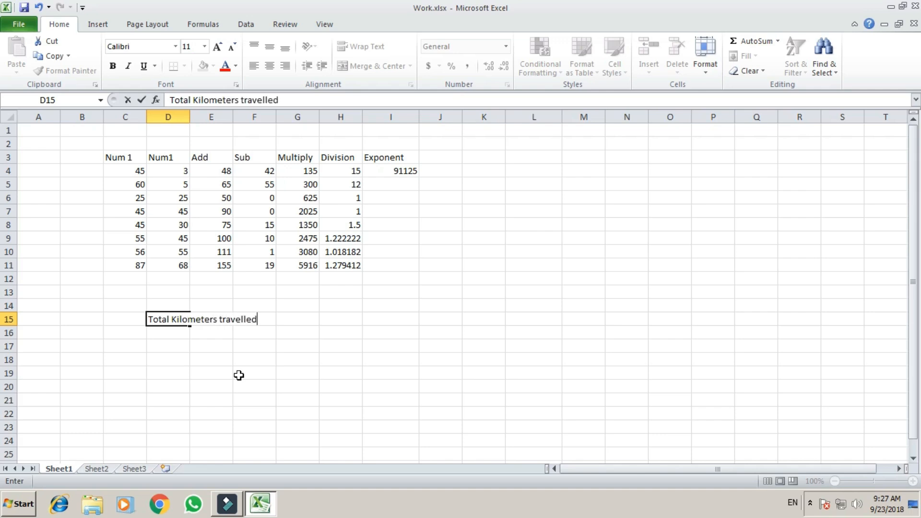
{"action": "key", "text": "Return"}
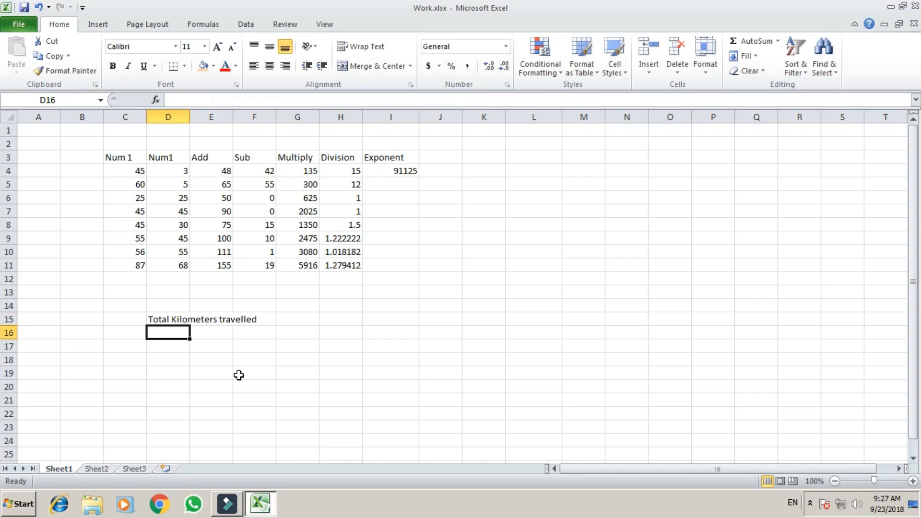
- Enter the labels "No of Hours taken" in D16 and "Average Speed" in D17
{"action": "type", "text": "No of "}
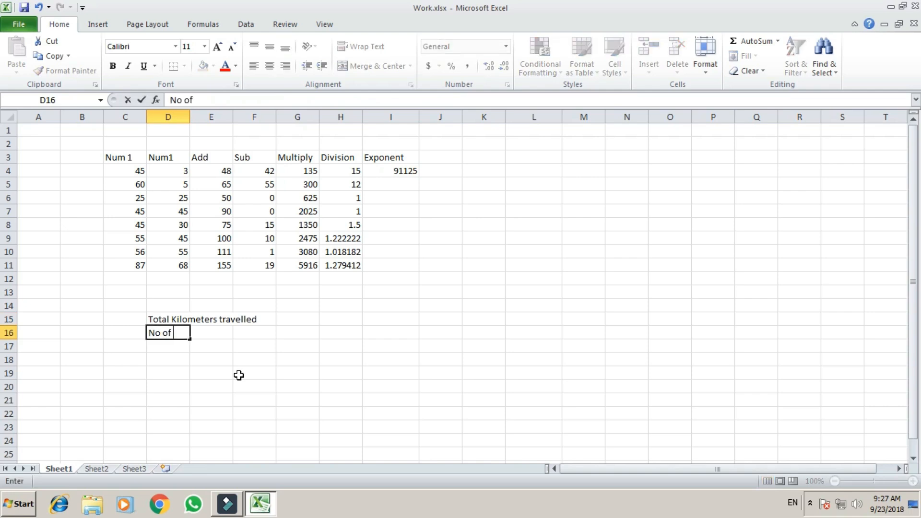
{"action": "type", "text": "Hours taken"}
{"action": "key", "text": "Return"}
{"action": "type", "text": "Aver"}
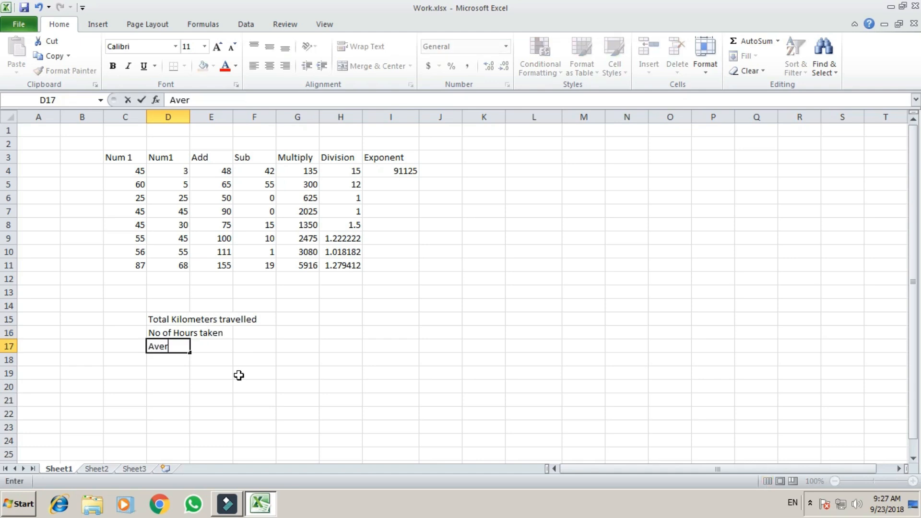
{"action": "type", "text": "age Speed"}
{"action": "key", "text": "Return"}
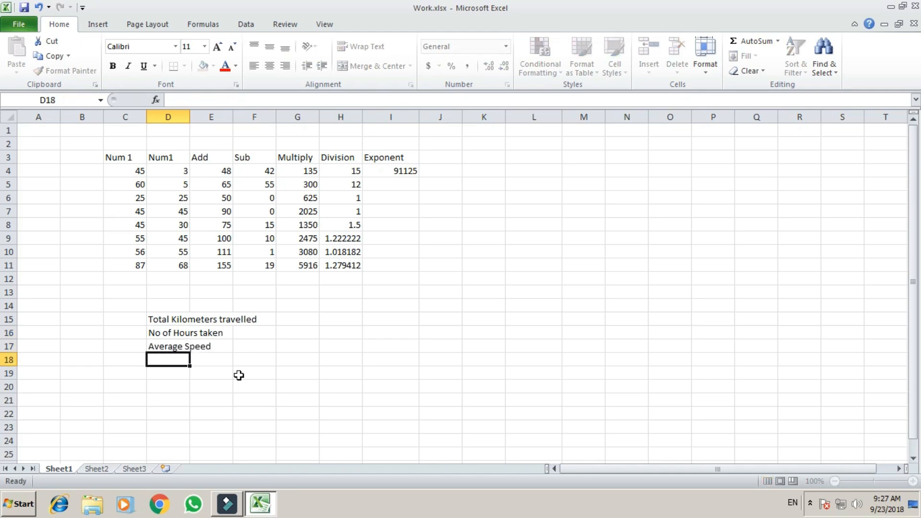
- Enter 450 in G15 for the total kilometers and 6 in G16 for the hours taken
{"action": "key", "text": "Up"}
{"action": "key", "text": "Up"}
{"action": "key", "text": "Up"}
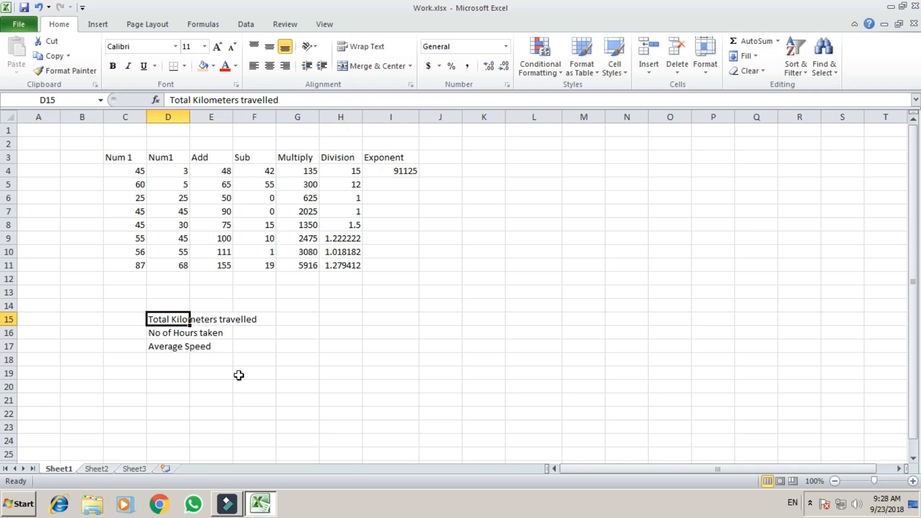
{"action": "key", "text": "Right"}
{"action": "key", "text": "Right"}
{"action": "key", "text": "Right"}
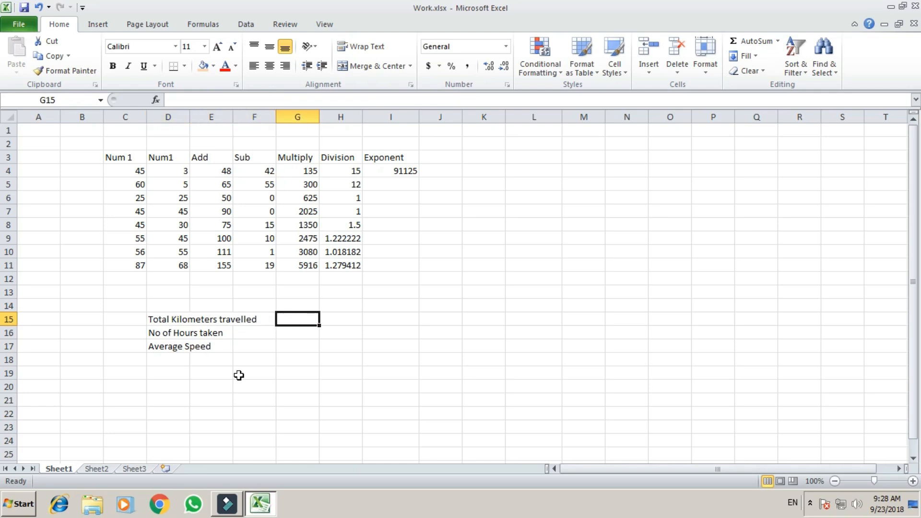
{"action": "type", "text": "450"}
{"action": "key", "text": "Return"}
{"action": "key", "text": "Left"}
{"action": "key", "text": "Left"}
{"action": "key", "text": "Left"}
{"action": "key", "text": "Right"}
{"action": "key", "text": "Right"}
{"action": "key", "text": "Right"}
{"action": "key", "text": "Right"}
{"action": "key", "text": "Left"}
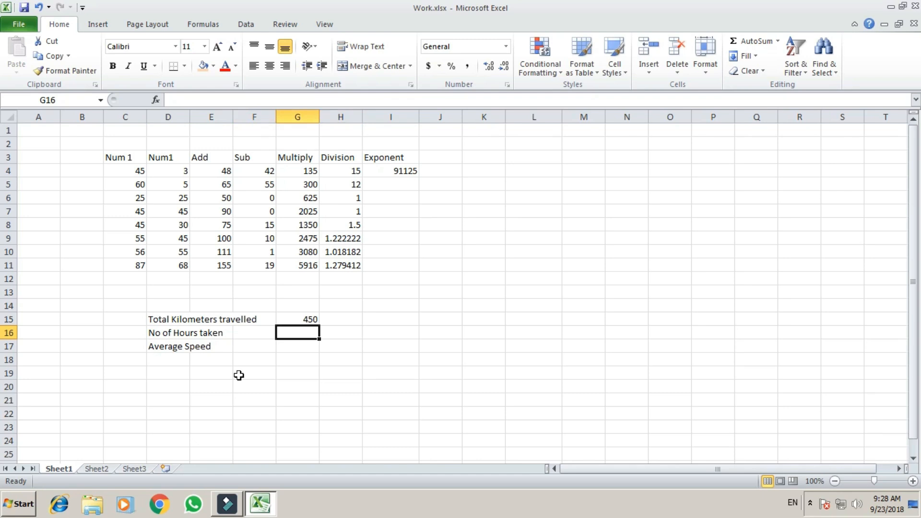
{"action": "type", "text": "6"}
{"action": "key", "text": "Return"}
- Calculate the average speed in G17 with the formula =G15/G16
{"action": "key", "text": "Left"}
{"action": "key", "text": "Left"}
{"action": "key", "text": "Left"}
{"action": "key", "text": "Right"}
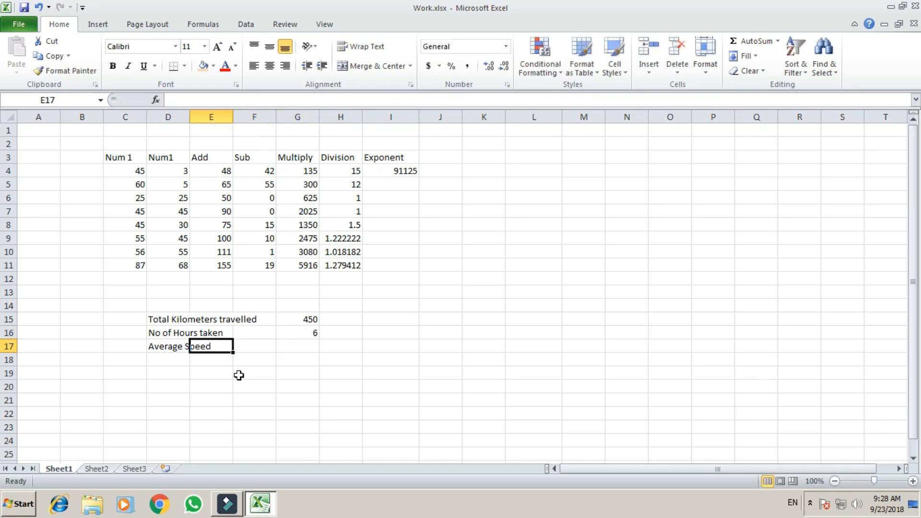
{"action": "key", "text": "Right"}
{"action": "key", "text": "Right"}
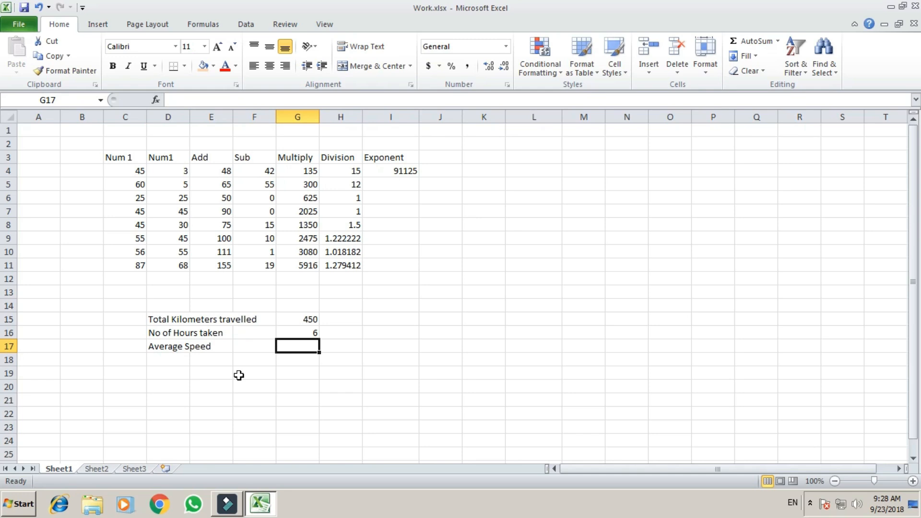
{"action": "type", "text": "="}
{"action": "key", "text": "Up"}
{"action": "key", "text": "Up"}
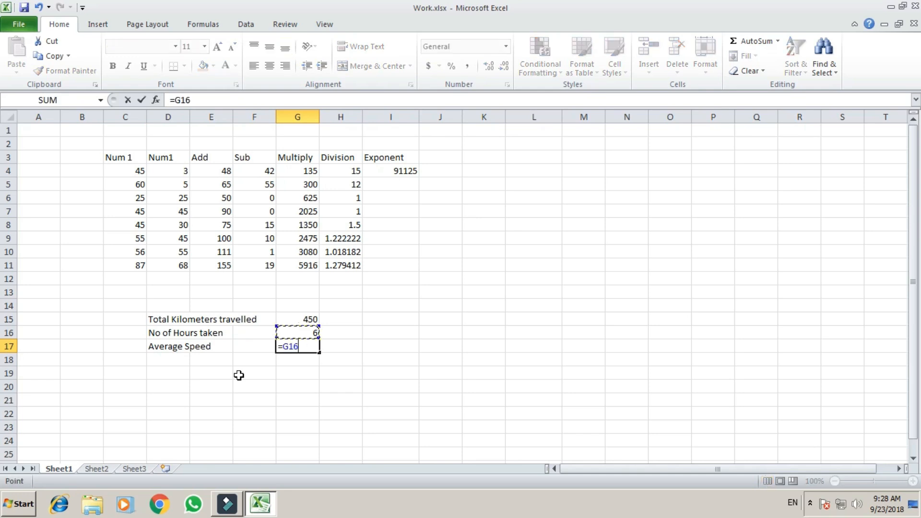
{"action": "type", "text": "/"}
{"action": "key", "text": "Down"}
{"action": "key", "text": "Up"}
{"action": "key", "text": "Return"}
{"action": "key", "text": "Up"}
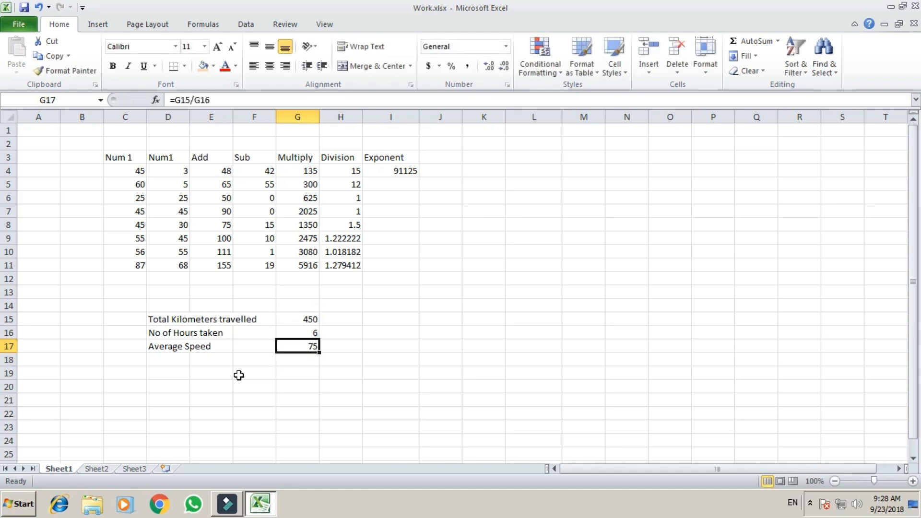
- Review the travel values in G15:G17 against their labels in column D
{"action": "key", "text": "Up"}
{"action": "key", "text": "Up"}
{"action": "key", "text": "Left"}
{"action": "key", "text": "Left"}
{"action": "key", "text": "Left"}
{"action": "key", "text": "Right"}
{"action": "key", "text": "Right"}
{"action": "key", "text": "Right"}
{"action": "key", "text": "Left"}
{"action": "key", "text": "Left"}
{"action": "key", "text": "Left"}
{"action": "key", "text": "Right"}
{"action": "key", "text": "Right"}
{"action": "key", "text": "Right"}
{"action": "key", "text": "Left"}
{"action": "key", "text": "Left"}
{"action": "key", "text": "Right"}
{"action": "key", "text": "Right"}
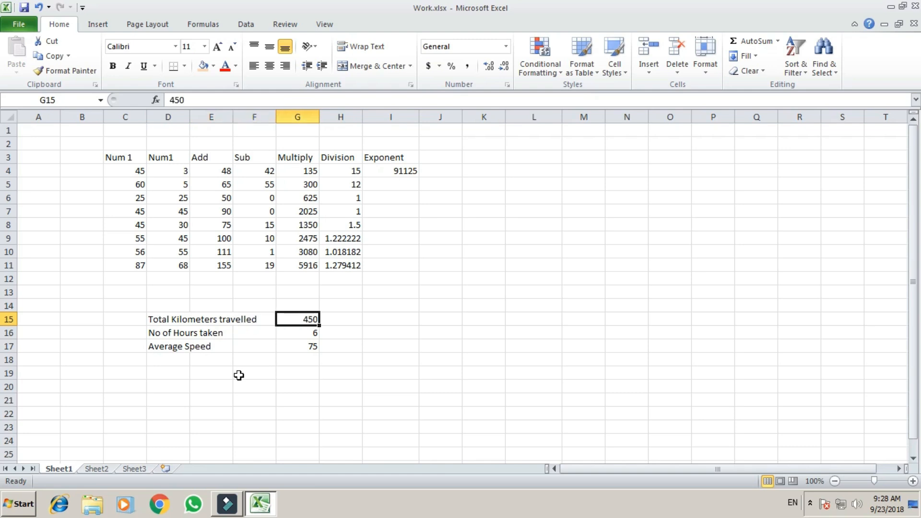
{"action": "key", "text": "Down"}
{"action": "key", "text": "Down"}
{"action": "key", "text": "Up"}
{"action": "key", "text": "Up"}
- Clear the kilometers, hours and average speed entries in G15:G17
{"action": "key", "text": "shift+Down"}
{"action": "key", "text": "shift+Down"}
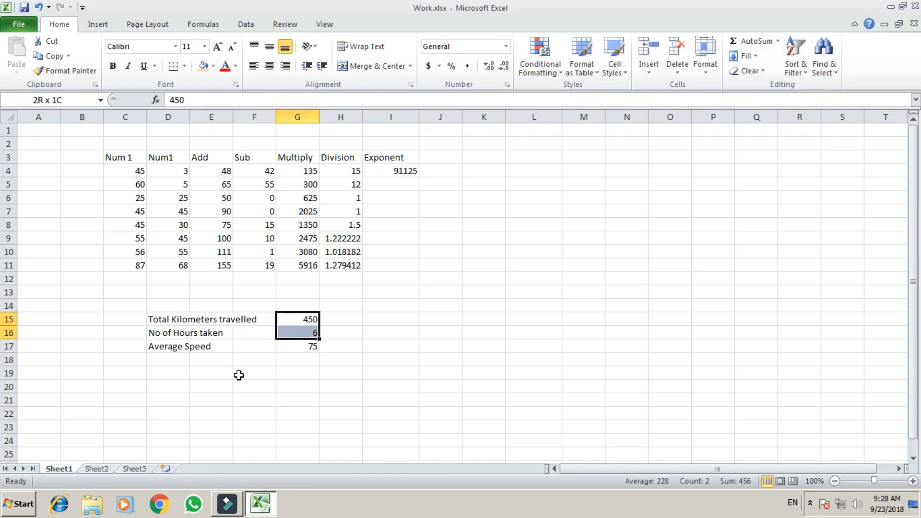
{"action": "key", "text": "Left"}
{"action": "key", "text": "Left"}
{"action": "key", "text": "Left"}
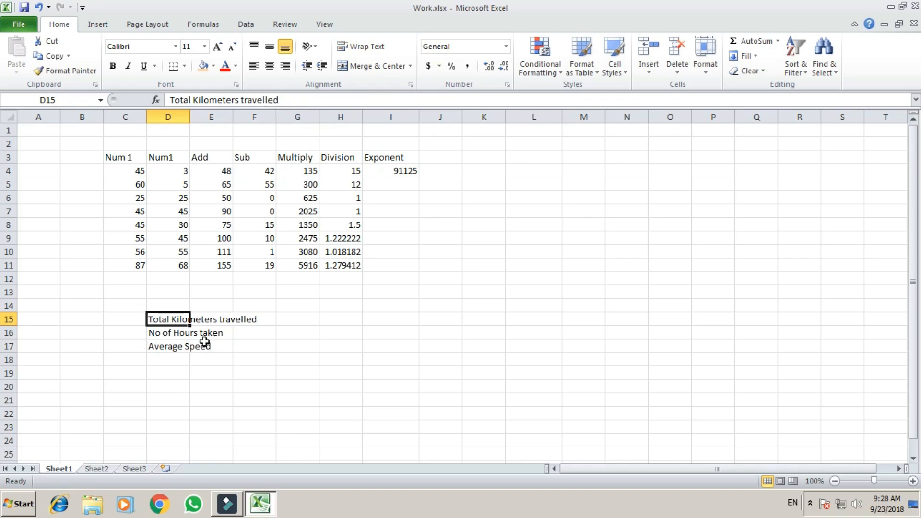
- Enter 450 in E15, directly beside the "Total Kilometers travelled" label
{"action": "key", "text": "Right"}
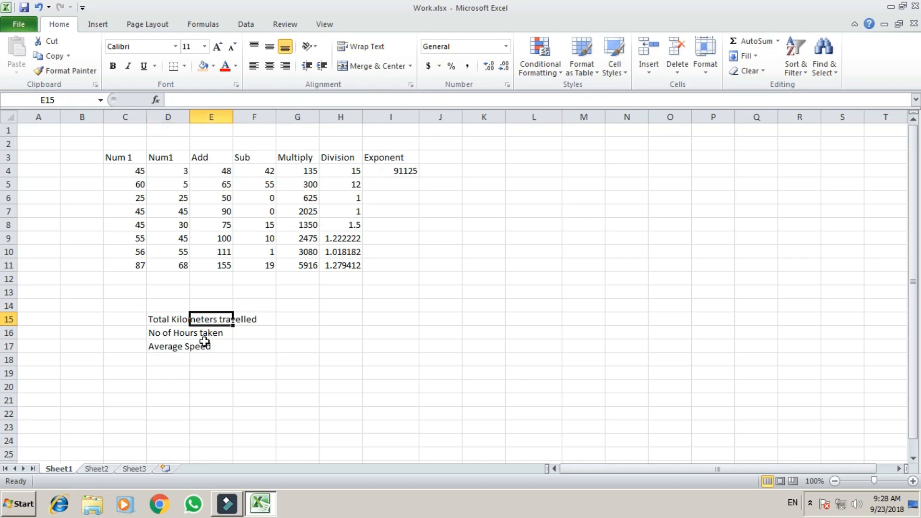
{"action": "type", "text": "450"}
{"action": "key", "text": "Return"}
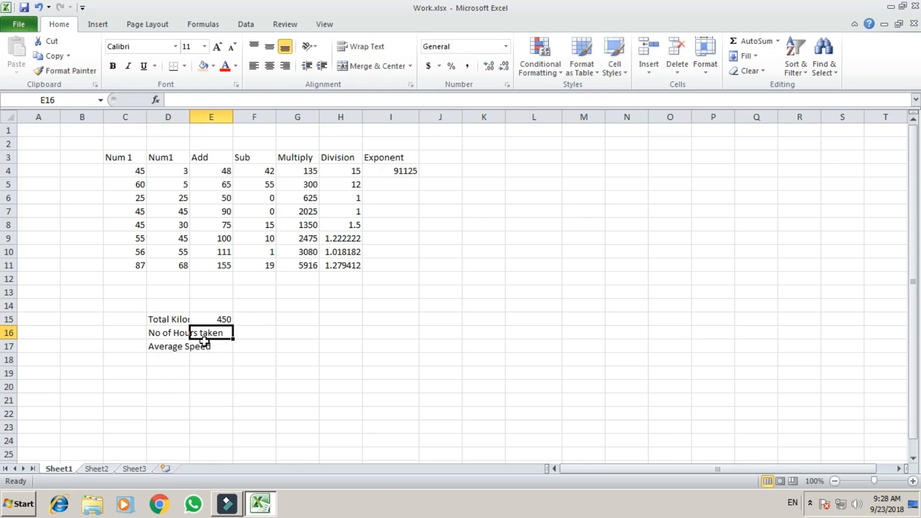
- Review the kilometers and hours labels in D15:D16 against their adjacent cells in column E
{"action": "key", "text": "Left"}
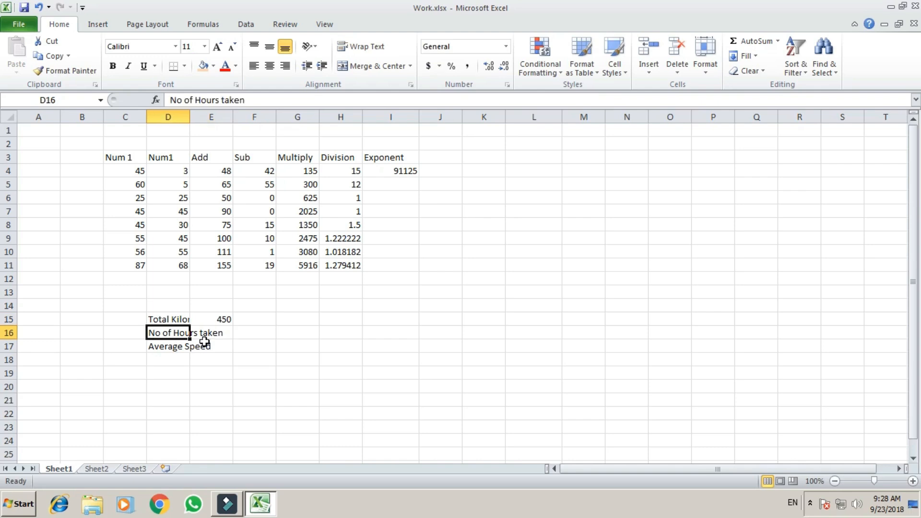
{"action": "key", "text": "Up"}
{"action": "key", "text": "Down"}
{"action": "key", "text": "Up"}
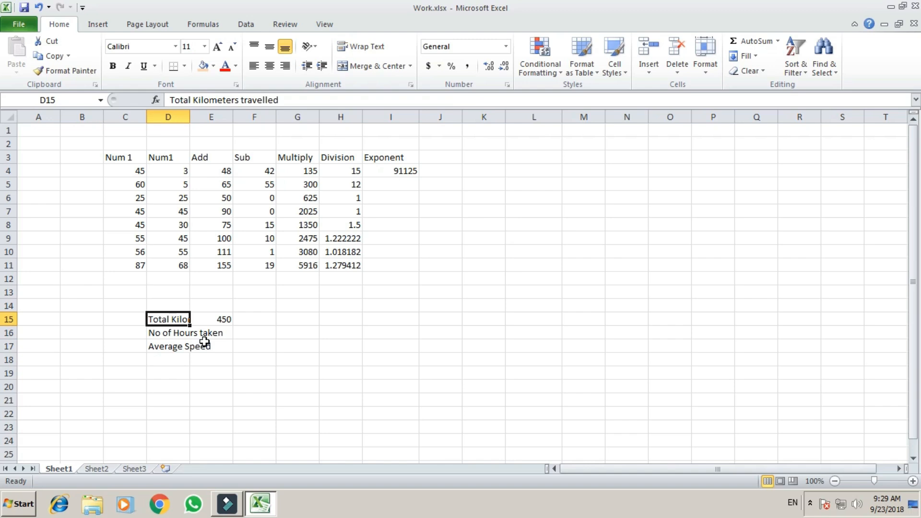
{"action": "key", "text": "Right"}
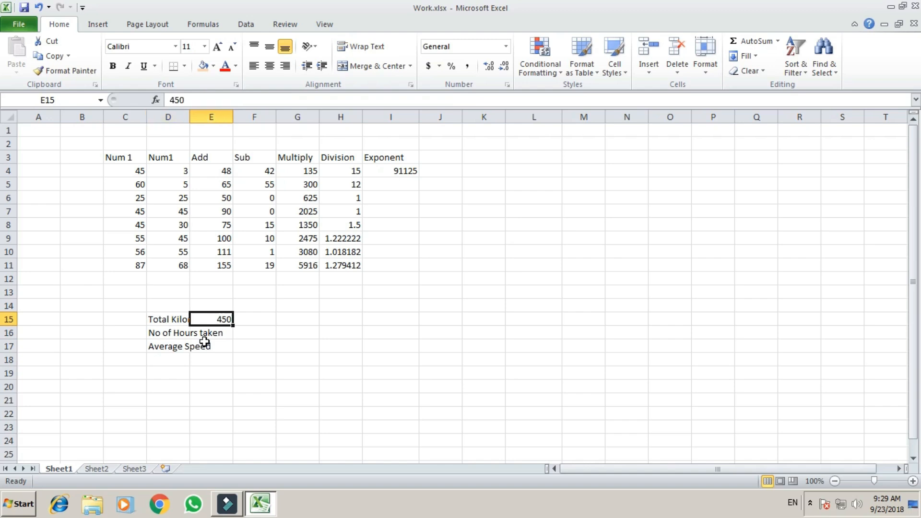
{"action": "key", "text": "Left"}
{"action": "key", "text": "Down"}
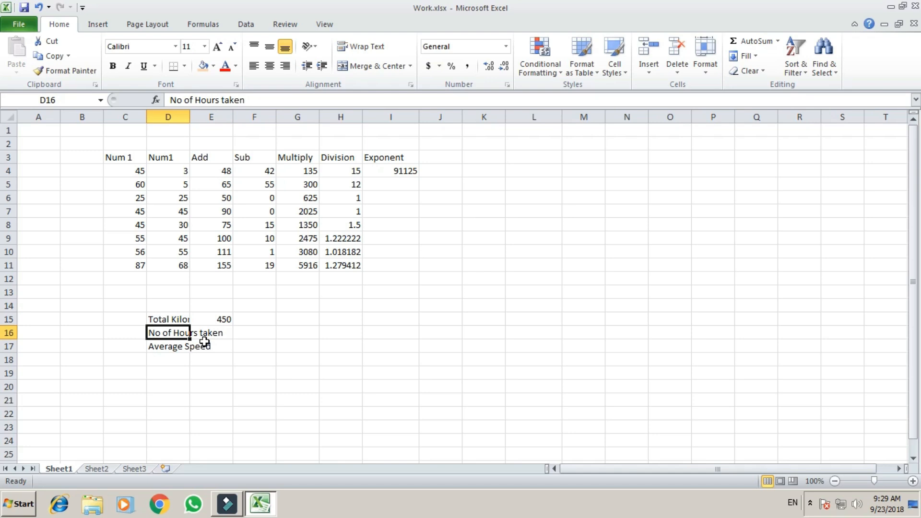
{"action": "key", "text": "Right"}
{"action": "key", "text": "Left"}
{"action": "key", "text": "Right"}
{"action": "key", "text": "Right"}
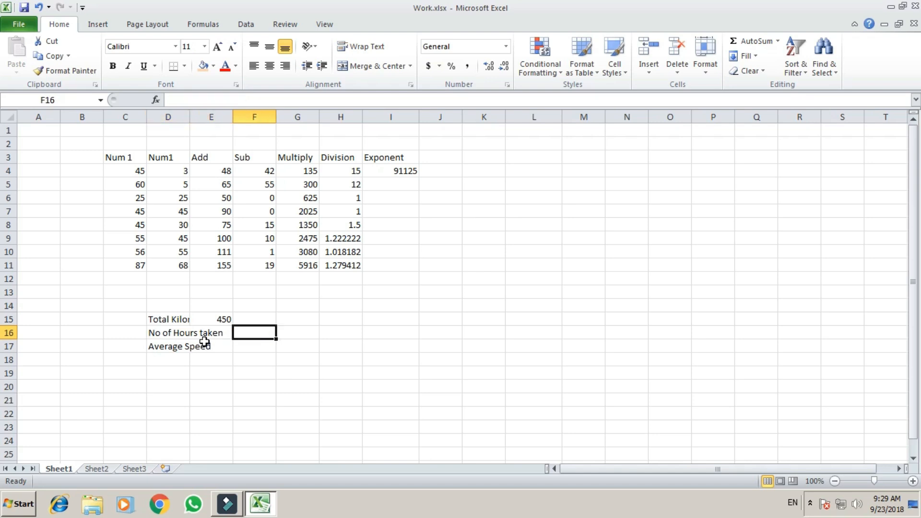
{"action": "key", "text": "Left"}
{"action": "key", "text": "Left"}
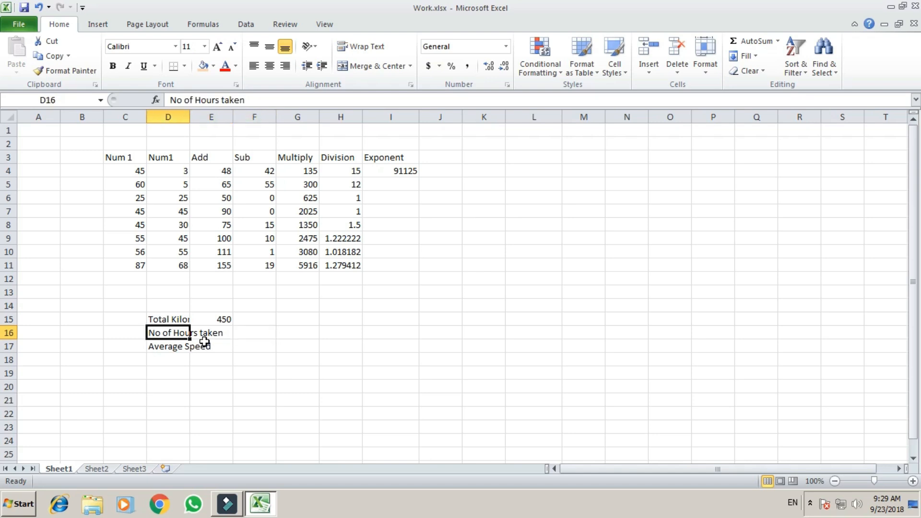
- Enter 8 in E16, directly beside the "No of Hours taken" label
{"action": "key", "text": "Right"}
{"action": "type", "text": "8"}
{"action": "key", "text": "Return"}
- Calculate the average speed in E17 with the formula =E15/E16
{"action": "key", "text": "Left"}
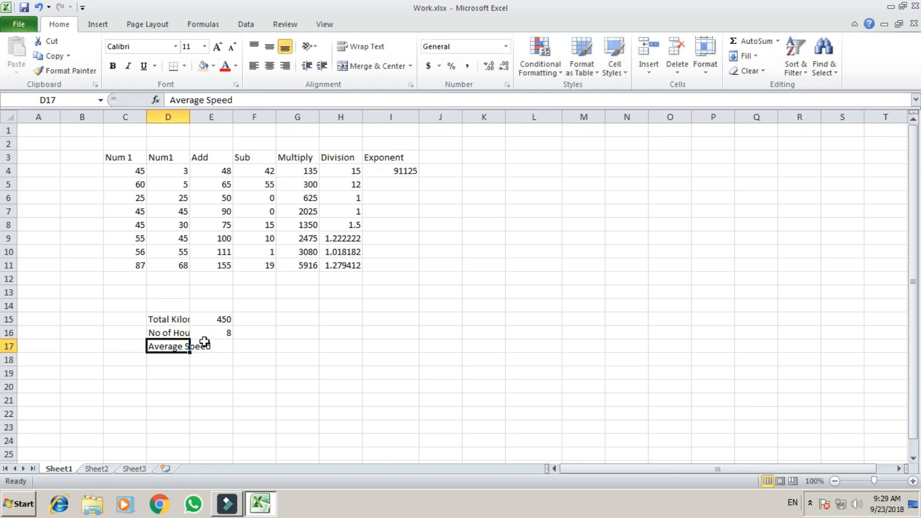
{"action": "key", "text": "Right"}
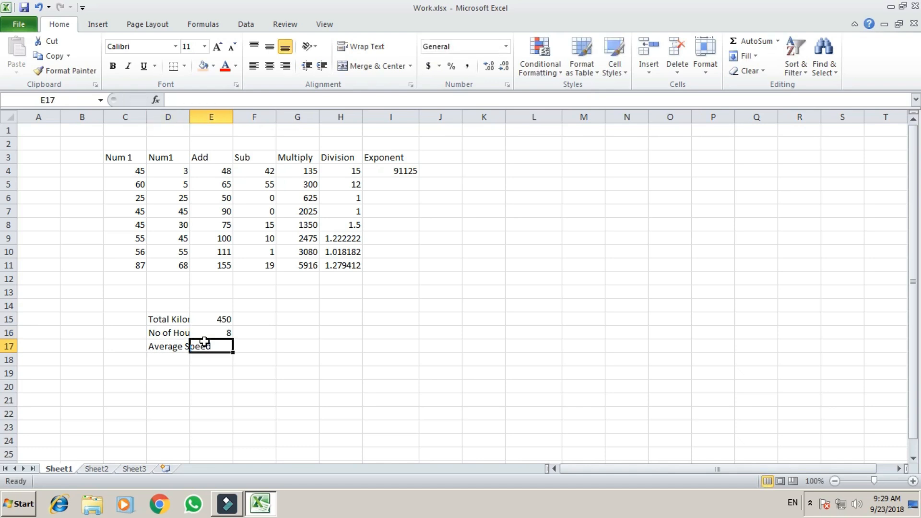
{"action": "type", "text": "="}
{"action": "key", "text": "Up"}
{"action": "key", "text": "Up"}
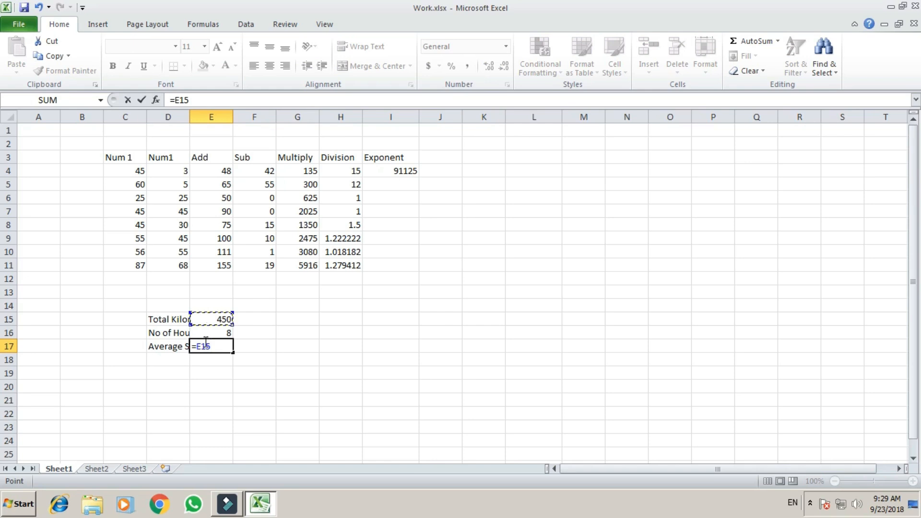
{"action": "type", "text": "/"}
{"action": "key", "text": "Down"}
{"action": "key", "text": "Up"}
{"action": "key", "text": "Up"}
{"action": "key", "text": "Return"}
- Auto-fit the width of column D to its longest travel label
{"action": "key", "text": "Up"}
{"action": "key", "text": "Left"}
{"action": "key", "text": "Up"}
{"action": "key", "text": "Up"}
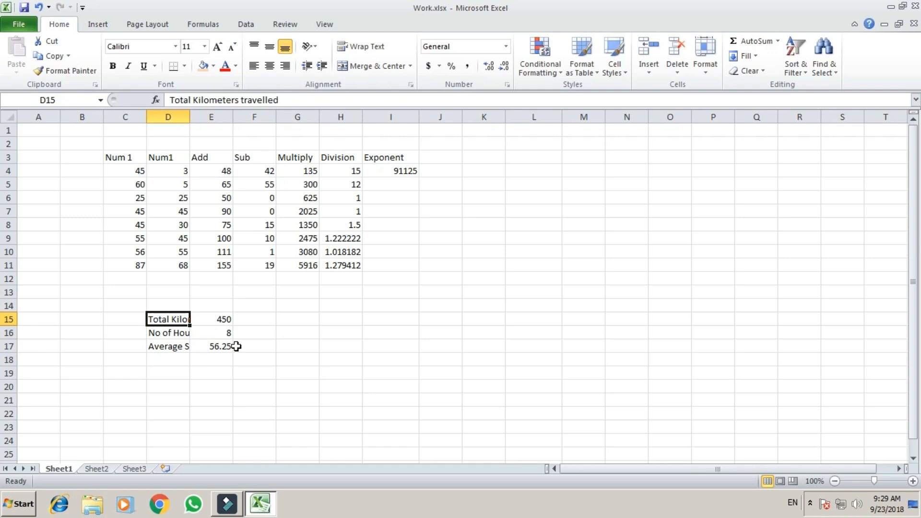
{"action": "double_click", "coordinate": [190, 119]}
{"action": "left_click", "coordinate": [241, 360]}
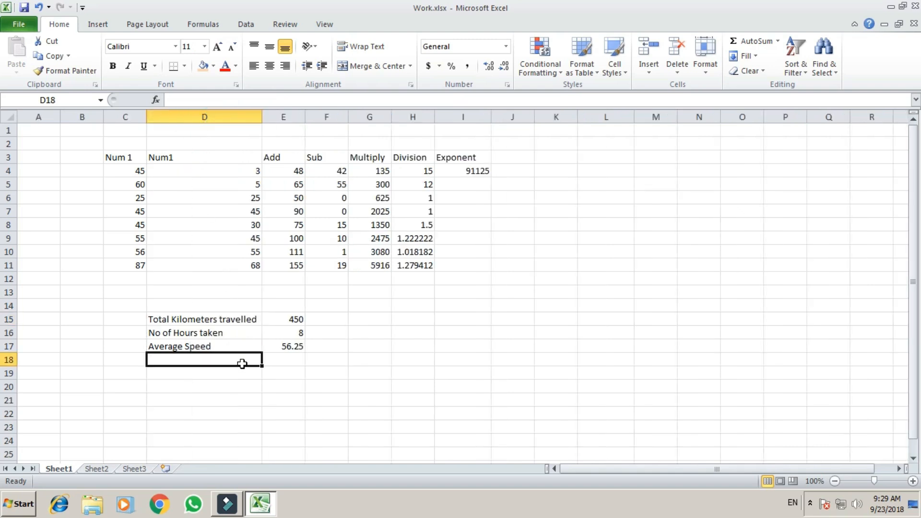
{"action": "left_click", "coordinate": [202, 319]}
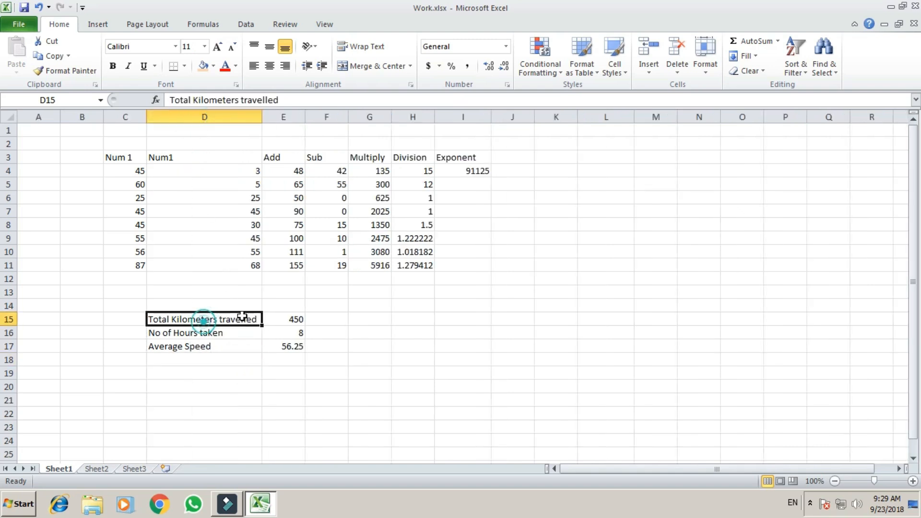
{"action": "left_click", "coordinate": [196, 348]}
{"action": "key", "text": "ctrl+End"}
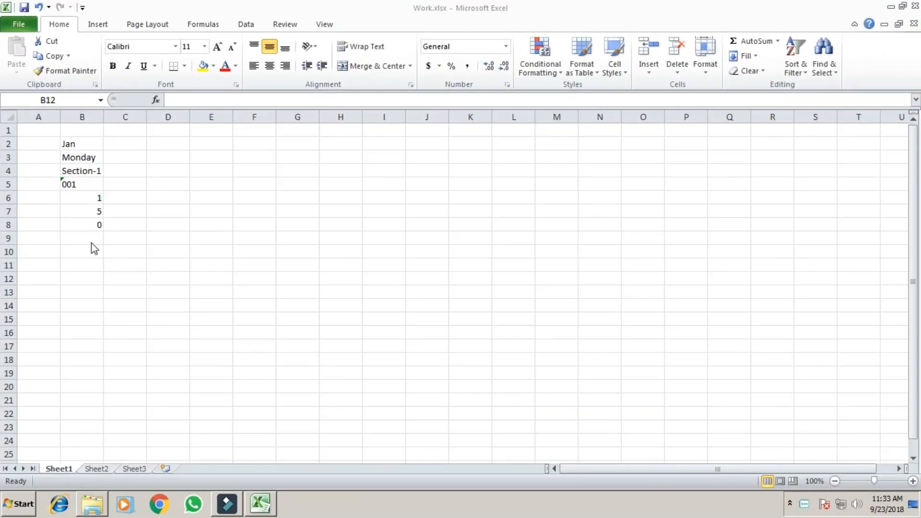
- Extend the month series from Jan in B2 across row 2 to Jun in S2
{"action": "left_click", "coordinate": [79, 144]}
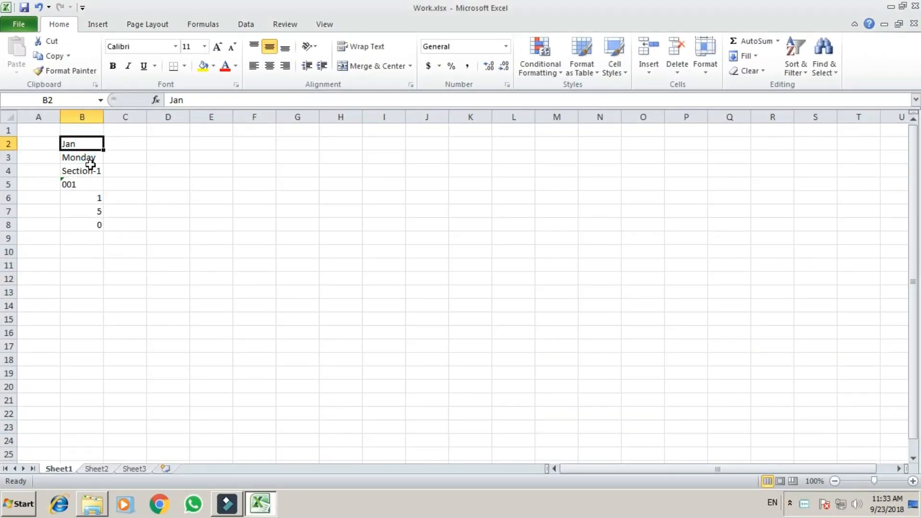
{"action": "left_click_drag", "start_coordinate": [104, 150], "coordinate": [834, 160]}
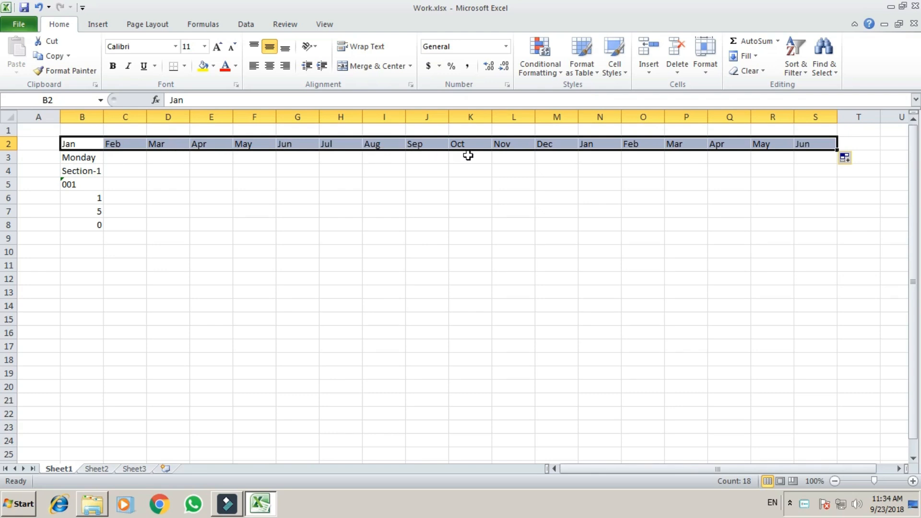
{"action": "left_click", "coordinate": [520, 163]}
- Extend the weekday series from Monday in B3 to O3, and the Section-1 series from B4 to P4
{"action": "left_click", "coordinate": [74, 158]}
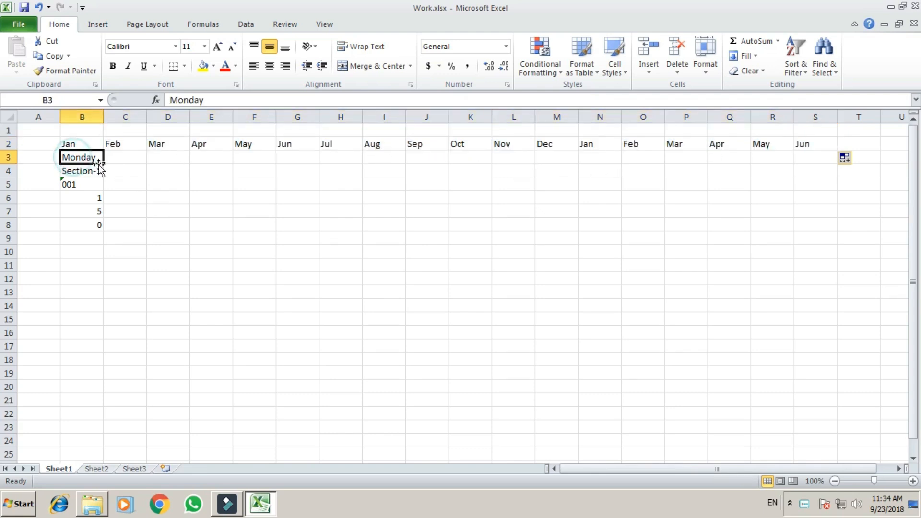
{"action": "left_click_drag", "start_coordinate": [103, 164], "coordinate": [664, 159]}
{"action": "left_click", "coordinate": [170, 183]}
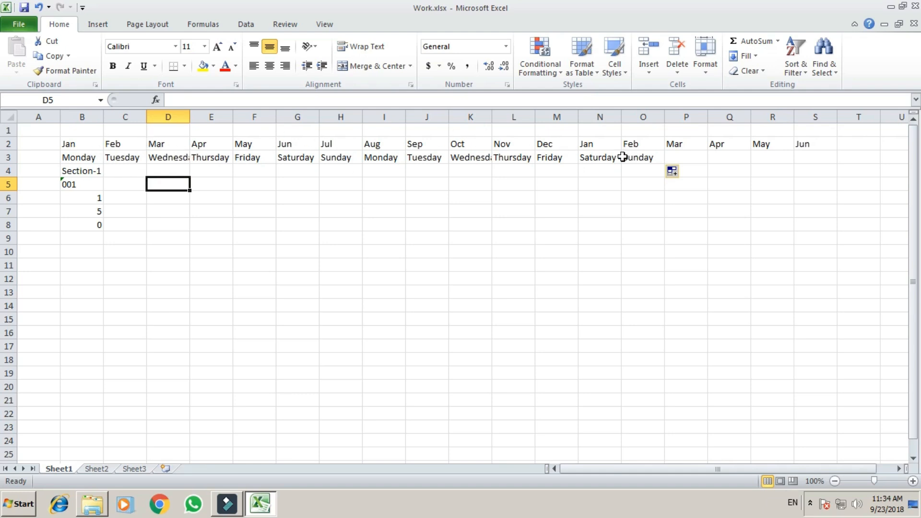
{"action": "left_click", "coordinate": [82, 170]}
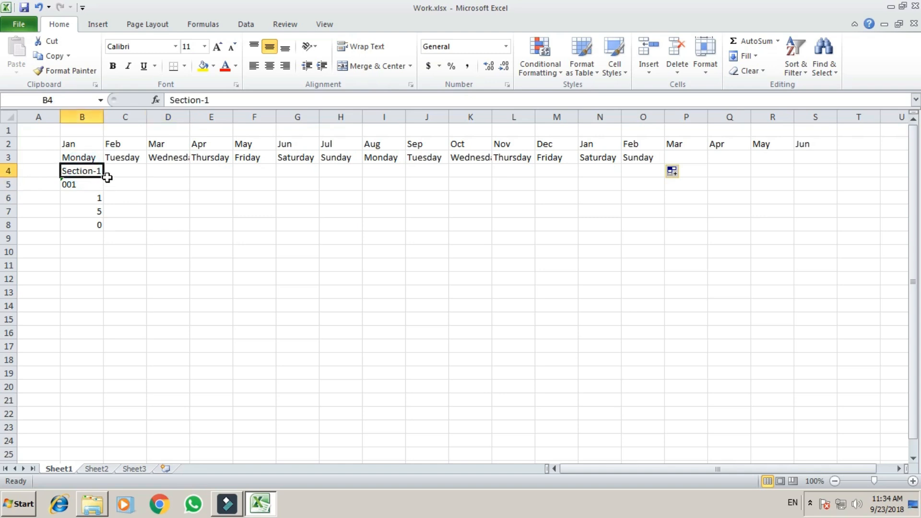
{"action": "left_click_drag", "start_coordinate": [104, 176], "coordinate": [705, 178]}
- Enter 1990 as text in B5 and extend the year series across to 2005 in Q5
{"action": "left_click", "coordinate": [96, 186]}
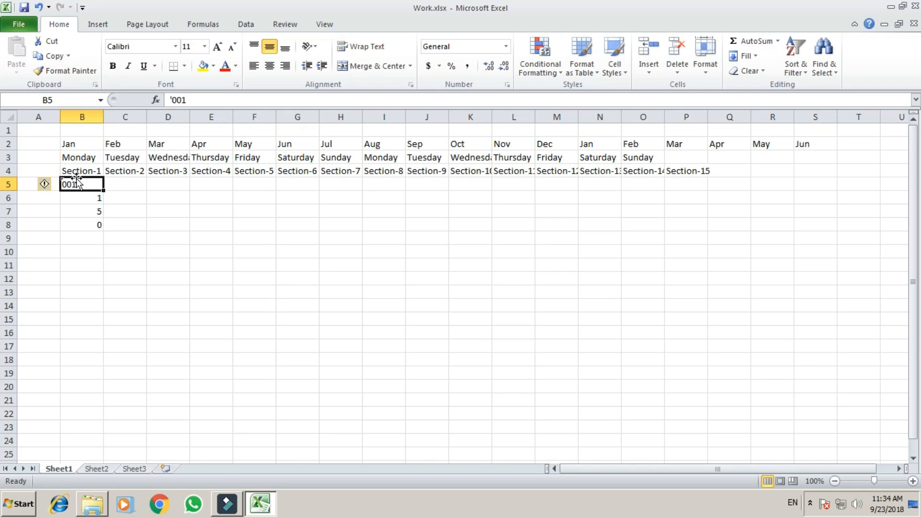
{"action": "type", "text": "'1990"}
{"action": "key", "text": "ctrl+Return"}
{"action": "left_click_drag", "start_coordinate": [106, 188], "coordinate": [751, 192]}
{"action": "left_click", "coordinate": [384, 250]}
{"action": "left_click", "coordinate": [114, 185]}
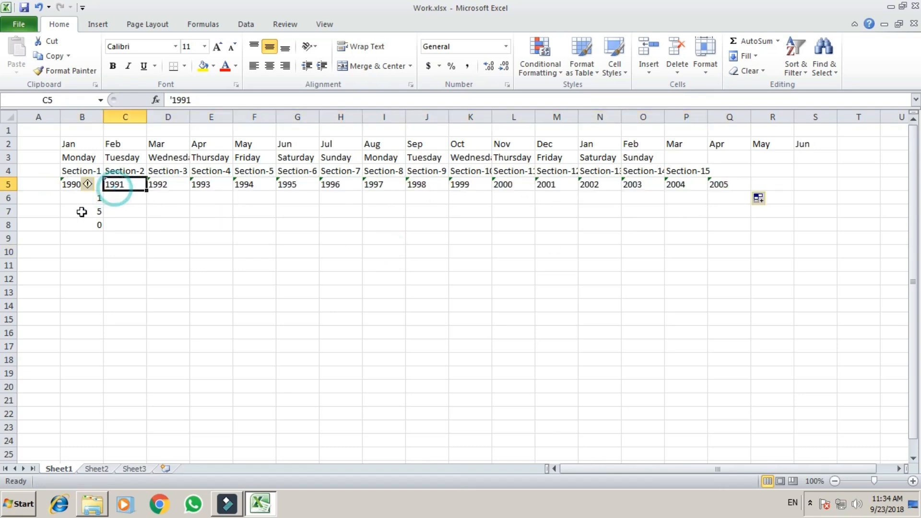
- Try filling the single 1 in B6 across to P6, and clear the copied values in C6:P6
{"action": "left_click", "coordinate": [84, 198]}
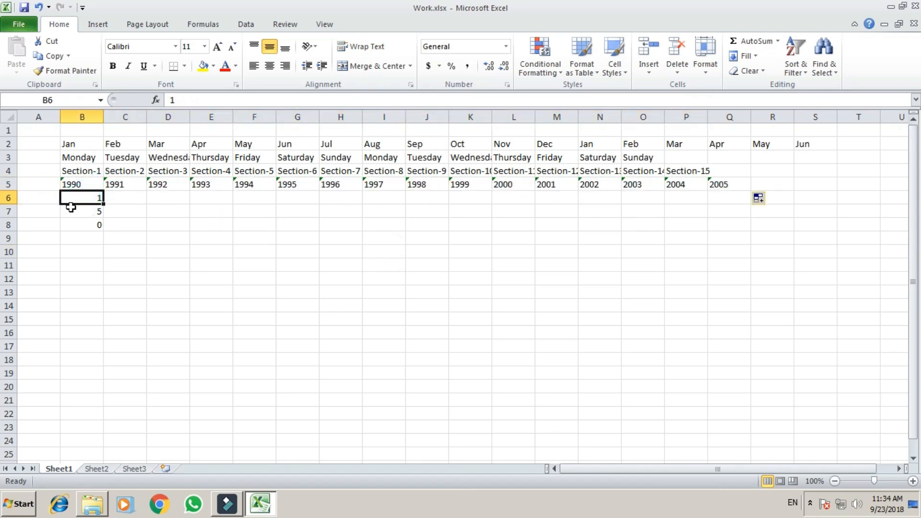
{"action": "left_click_drag", "start_coordinate": [104, 203], "coordinate": [685, 204]}
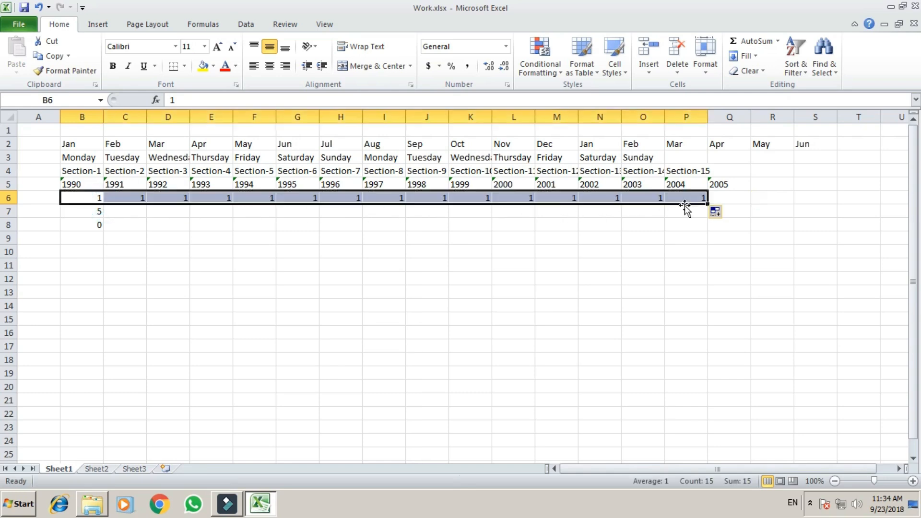
{"action": "left_click_drag", "start_coordinate": [127, 198], "coordinate": [668, 195]}
{"action": "key", "text": "Delete"}
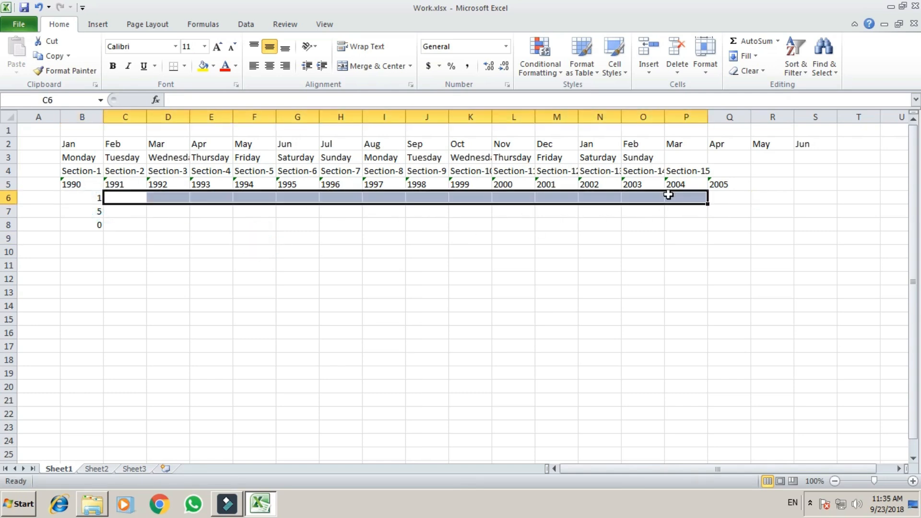
- Enter 2 in C6 and extend the number series from B6:C6 across to 15 in P6
{"action": "key", "text": "Down"}
{"action": "key", "text": "Up"}
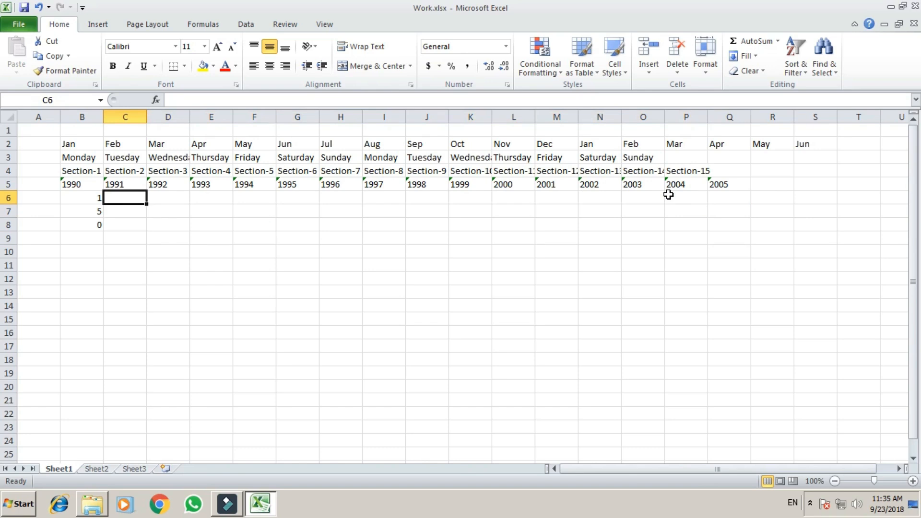
{"action": "type", "text": "2"}
{"action": "key", "text": "Return"}
{"action": "key", "text": "Up"}
{"action": "key", "text": "Left"}
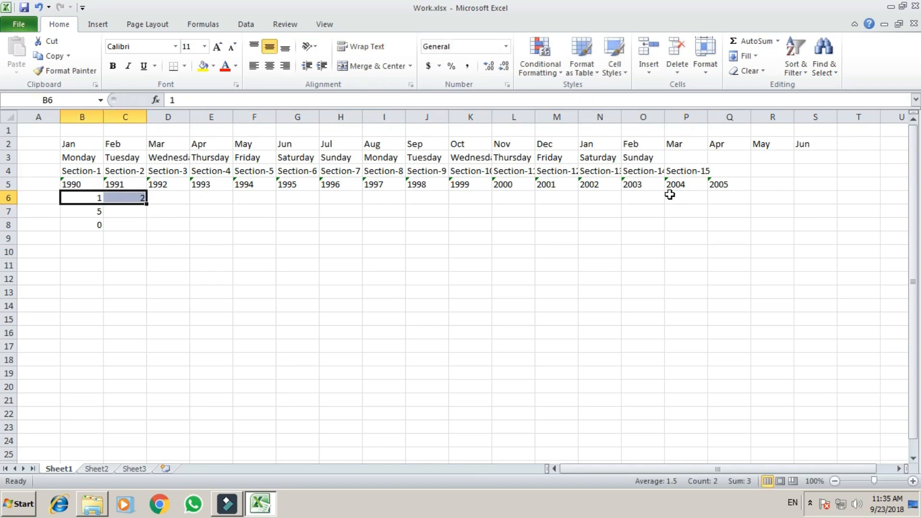
{"action": "mouse_move", "coordinate": [146, 203]}
{"action": "left_mouse_down"}
{"action": "mouse_move", "coordinate": [702, 199]}
{"action": "mouse_move", "coordinate": [142, 204]}
{"action": "mouse_move", "coordinate": [152, 201]}
{"action": "left_mouse_up"}
{"action": "left_click", "coordinate": [342, 265]}
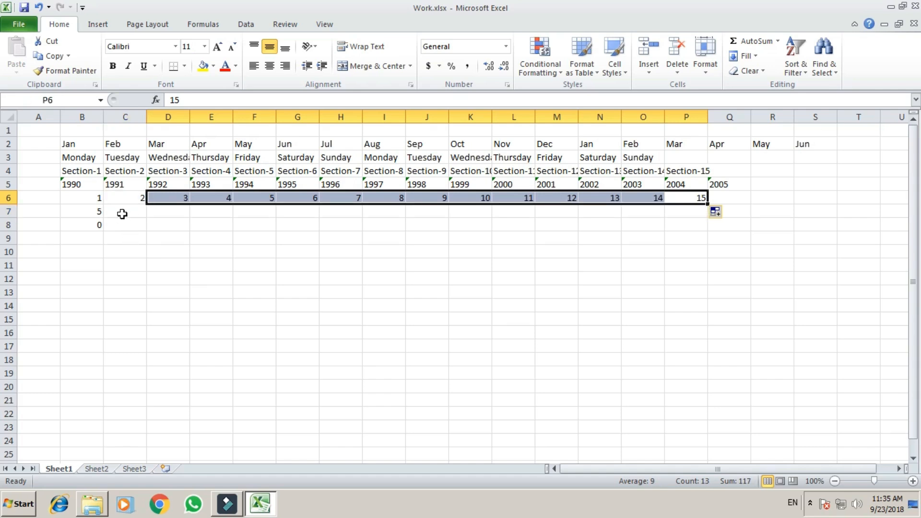
- Enter 10 in C7 and extend the steps-of-five series from B7:C7 across to 80 in Q7
{"action": "left_click", "coordinate": [123, 214]}
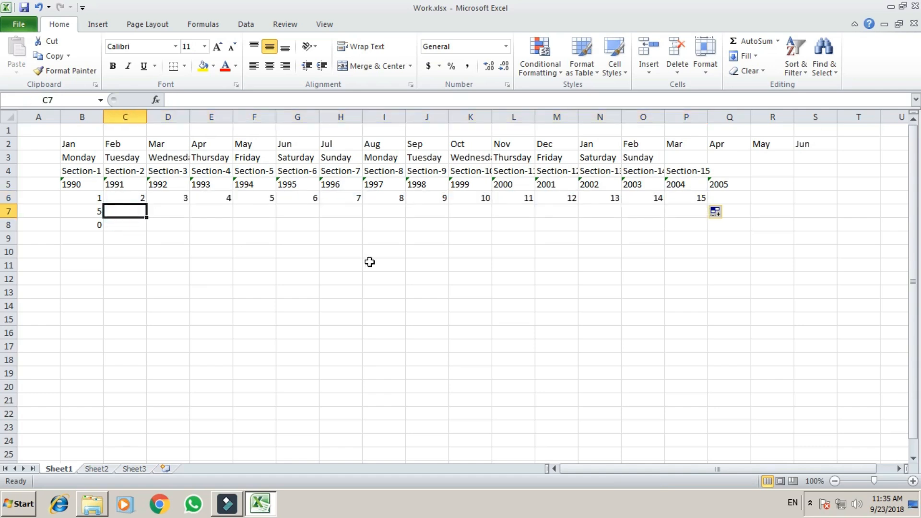
{"action": "type", "text": "10"}
{"action": "key", "text": "Return"}
{"action": "key", "text": "Up"}
{"action": "key", "text": "Left"}
{"action": "key", "text": "shift+Right"}
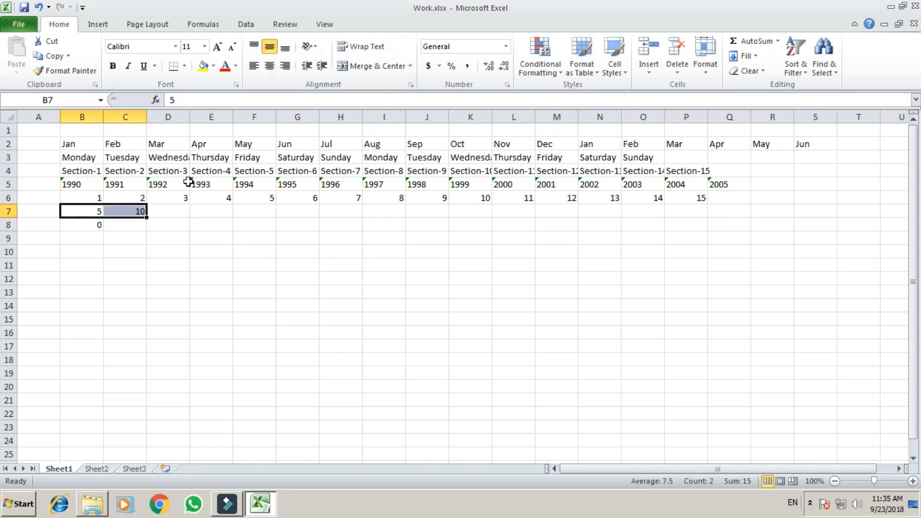
{"action": "left_click_drag", "start_coordinate": [147, 216], "coordinate": [651, 216]}
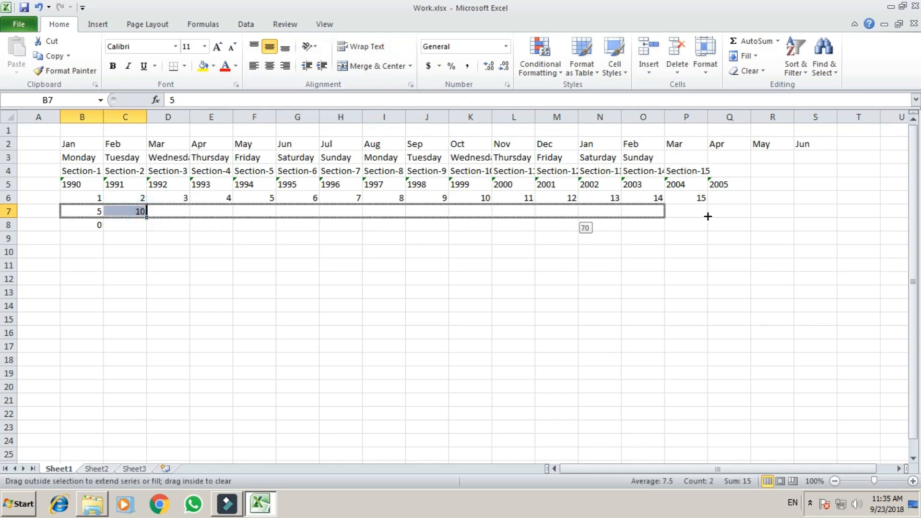
{"action": "left_click_drag", "start_coordinate": [652, 216], "coordinate": [741, 216]}
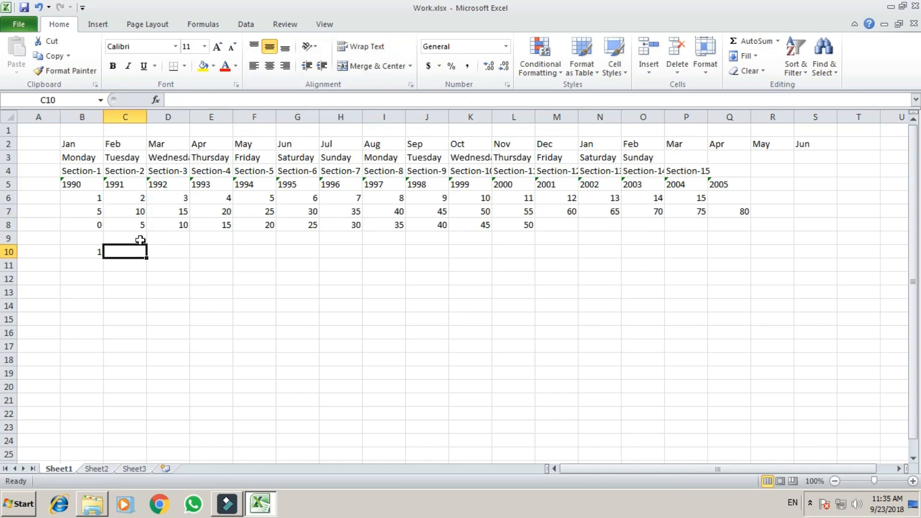
- Fill row 10 from the single 1 in B10 as an incrementing series up to 16 in Q10
{"action": "key", "text": "Left"}
{"action": "key", "text": "Right"}
{"action": "key", "text": "Left"}
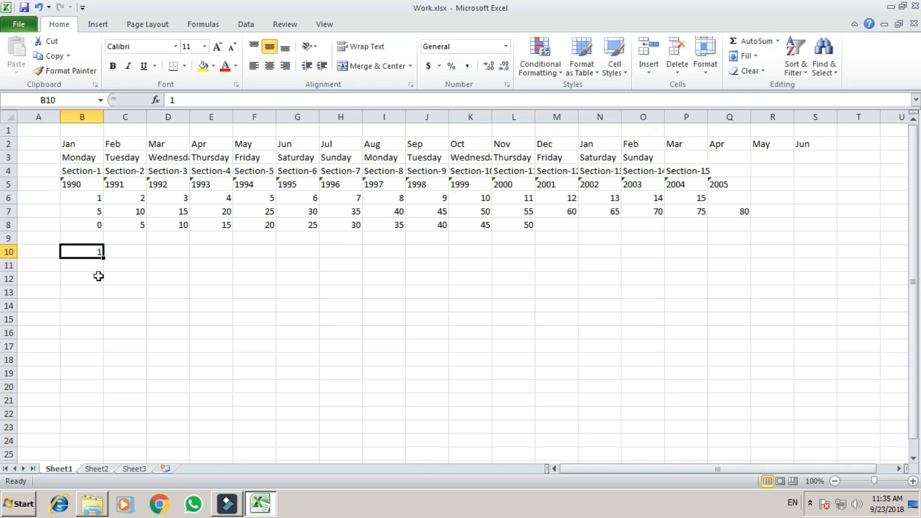
{"action": "left_click_drag", "start_coordinate": [104, 257], "coordinate": [758, 254]}
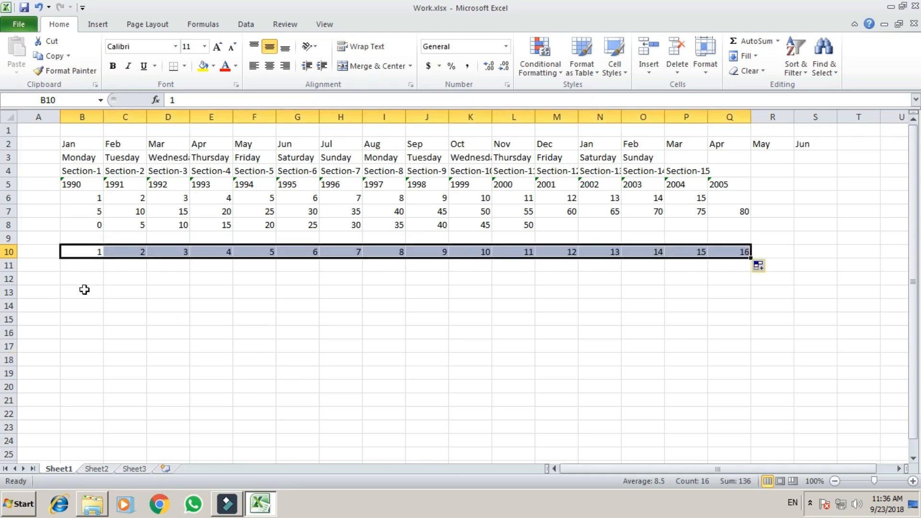
- Enter 1 in B11 and copy the same value across to K11
{"action": "left_click", "coordinate": [92, 276]}
{"action": "left_click", "coordinate": [94, 266]}
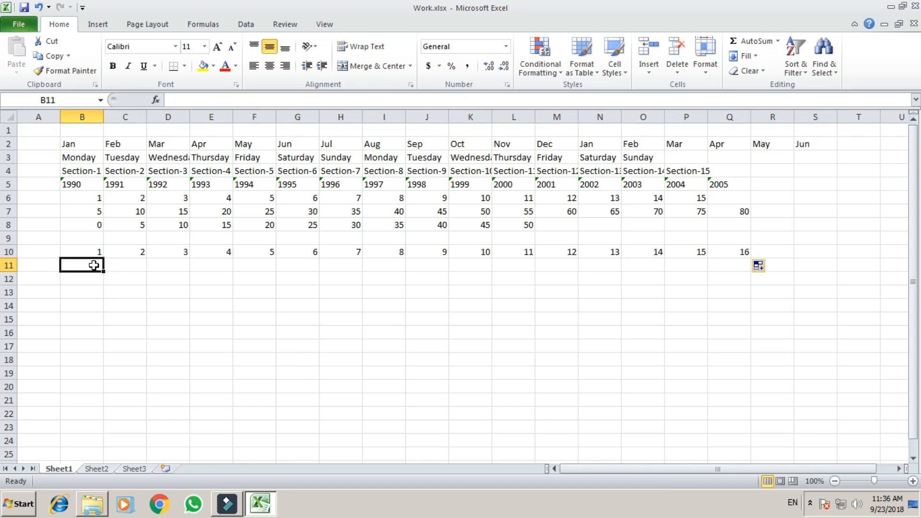
{"action": "type", "text": "1"}
{"action": "left_click", "coordinate": [125, 319]}
{"action": "left_click", "coordinate": [91, 266]}
{"action": "left_click_drag", "start_coordinate": [103, 271], "coordinate": [481, 261]}
- Enter 1 in B12 and fill it as an incrementing series across to 15 in P12
{"action": "left_click", "coordinate": [93, 278]}
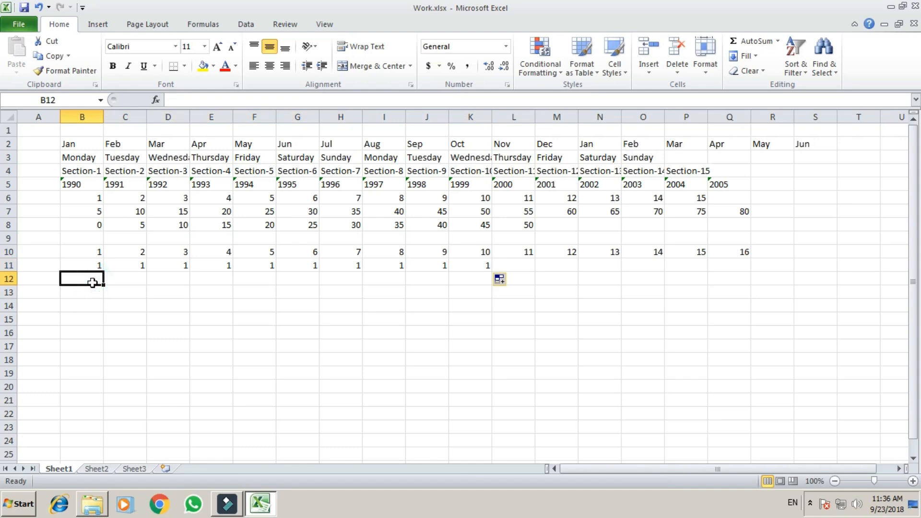
{"action": "type", "text": "1"}
{"action": "left_click", "coordinate": [140, 294]}
{"action": "left_click", "coordinate": [94, 278]}
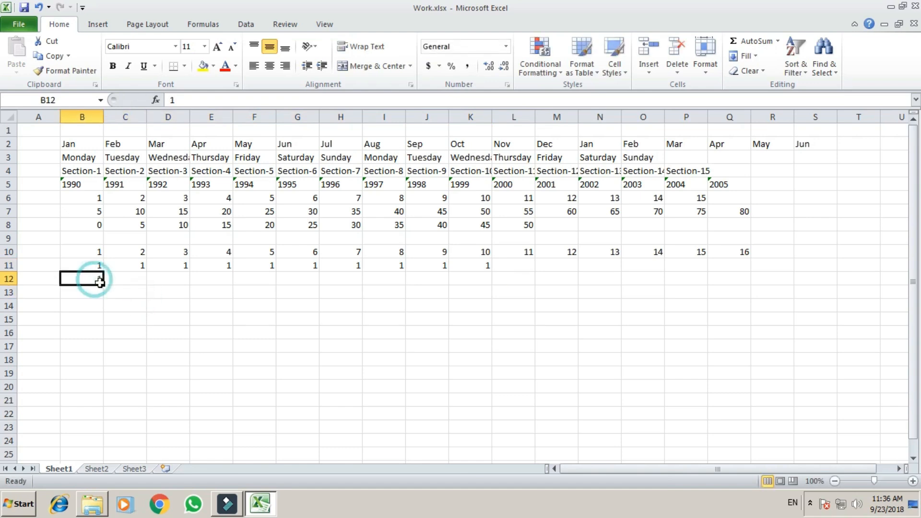
{"action": "left_click_drag", "start_coordinate": [105, 285], "coordinate": [715, 278]}
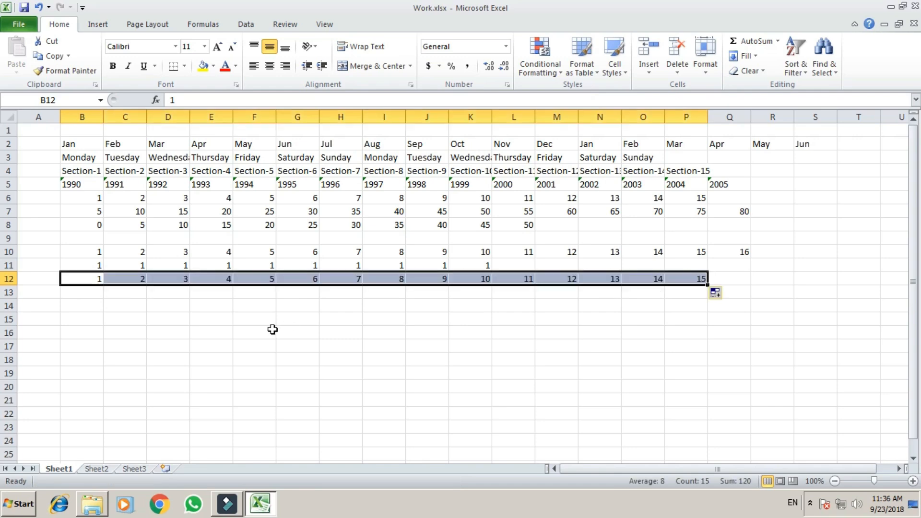
- Enter the date 9/20/2018 in B14
{"action": "left_click", "coordinate": [88, 311]}
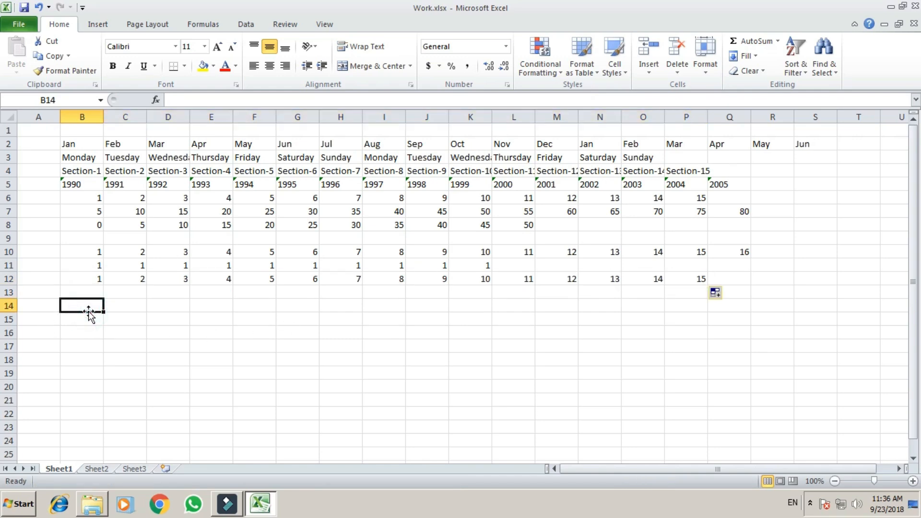
{"action": "type", "text": "9/20/"}
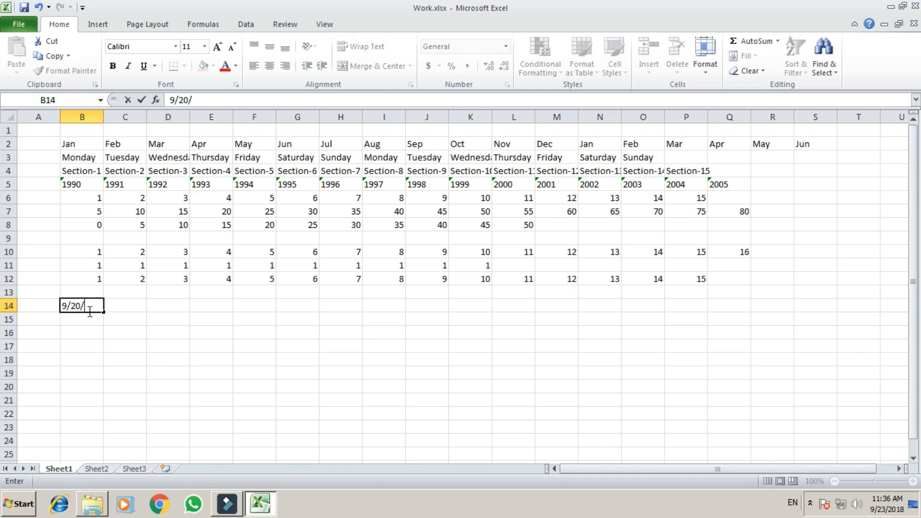
{"action": "type", "text": "2018"}
{"action": "key", "text": "Return"}
{"action": "left_click", "coordinate": [89, 312]}
{"action": "key", "text": "Right"}
{"action": "left_click", "coordinate": [89, 310]}
{"action": "key", "text": "Right"}
{"action": "left_click", "coordinate": [89, 311]}
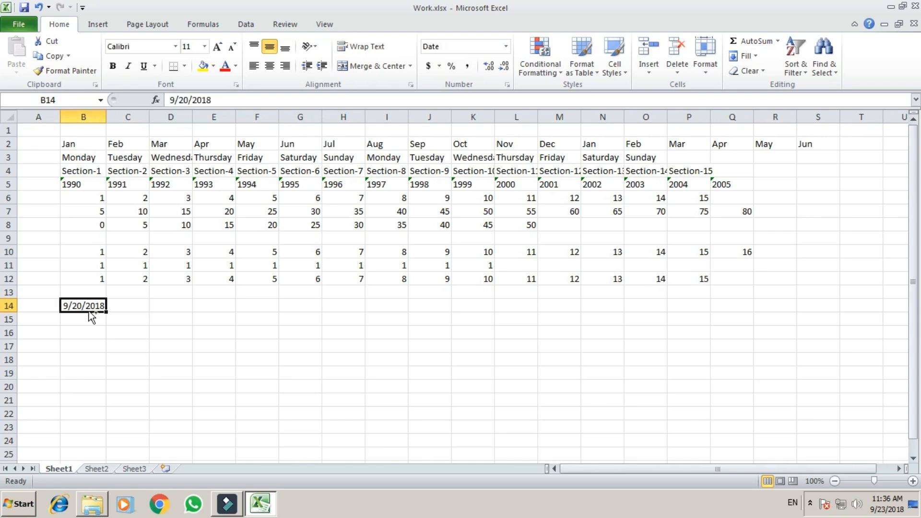
- Format the date in B14 as 20-Sep-18 and extend it as a daily series across to 5-Oct-18 in Q14
{"action": "key", "text": "ctrl+shift+3"}
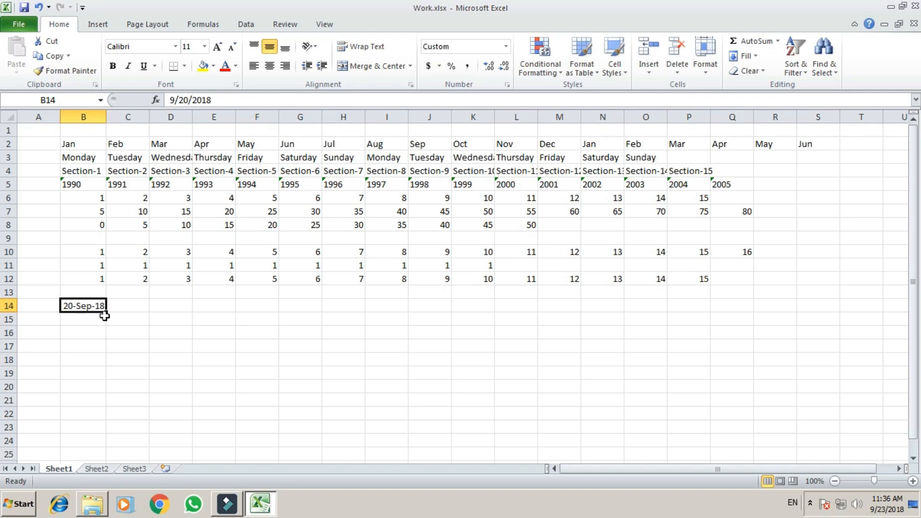
{"action": "left_click_drag", "start_coordinate": [106, 312], "coordinate": [761, 314]}
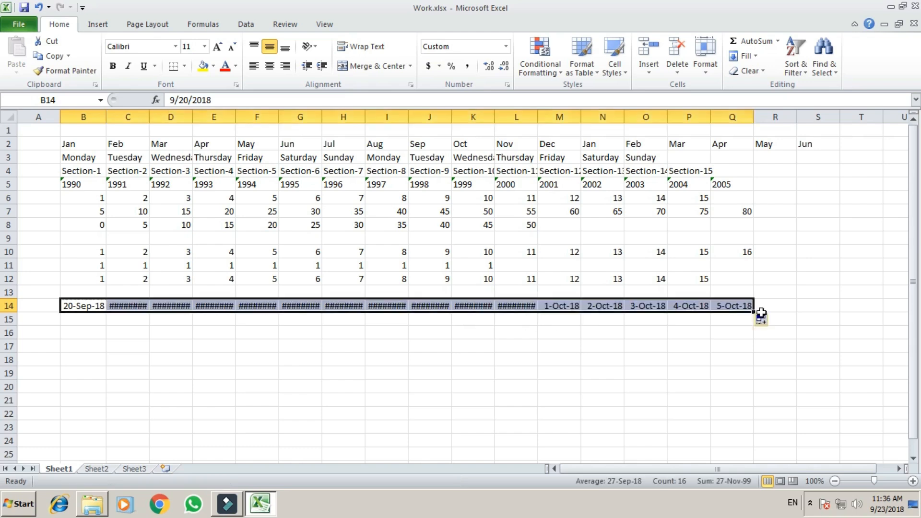
{"action": "left_click", "coordinate": [214, 334]}
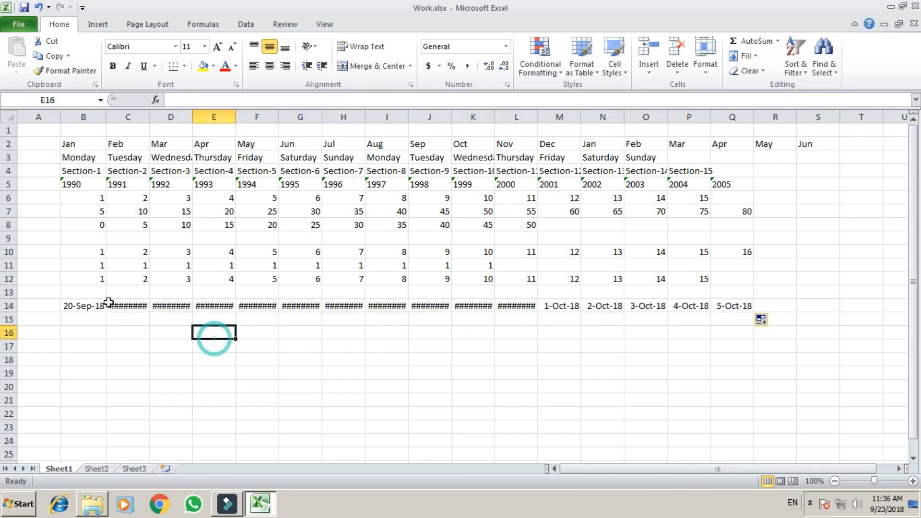
- Autofit columns C, D, E, J, K and L to the width of their dates in row 14
{"action": "left_click", "coordinate": [133, 306]}
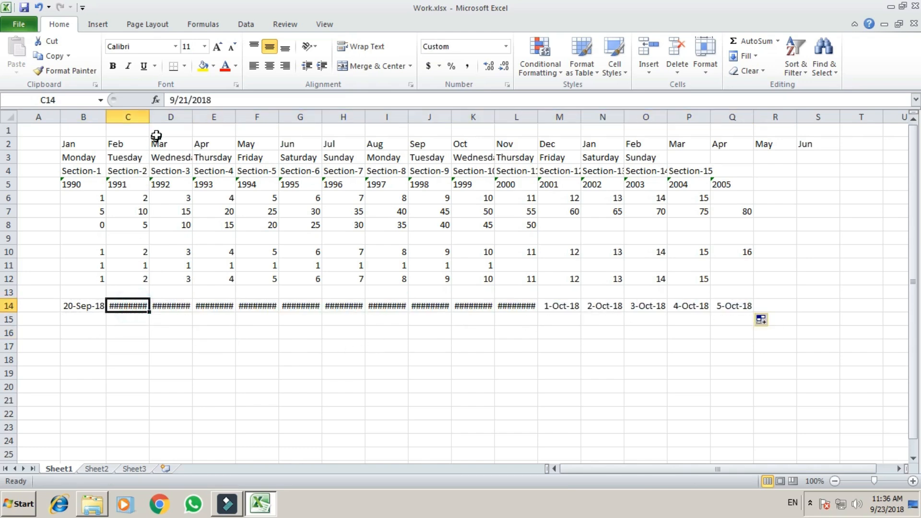
{"action": "double_click", "coordinate": [146, 118]}
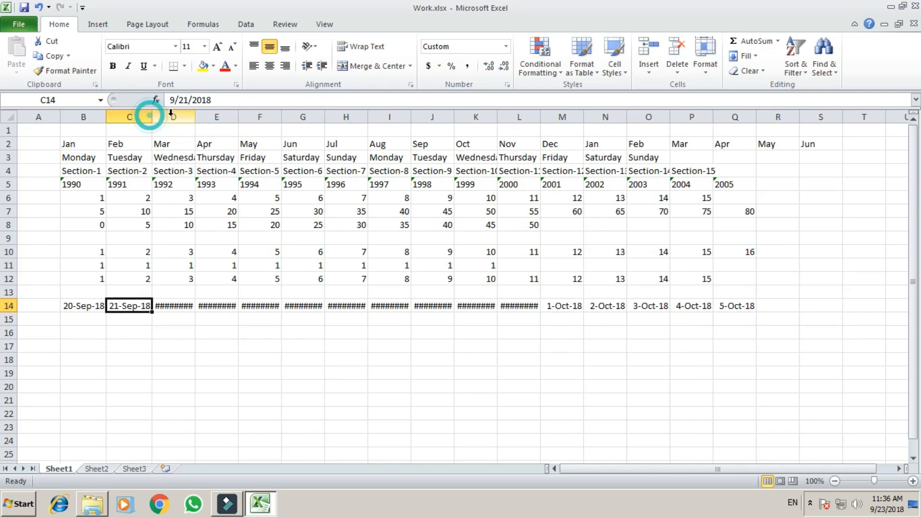
{"action": "double_click", "coordinate": [196, 117]}
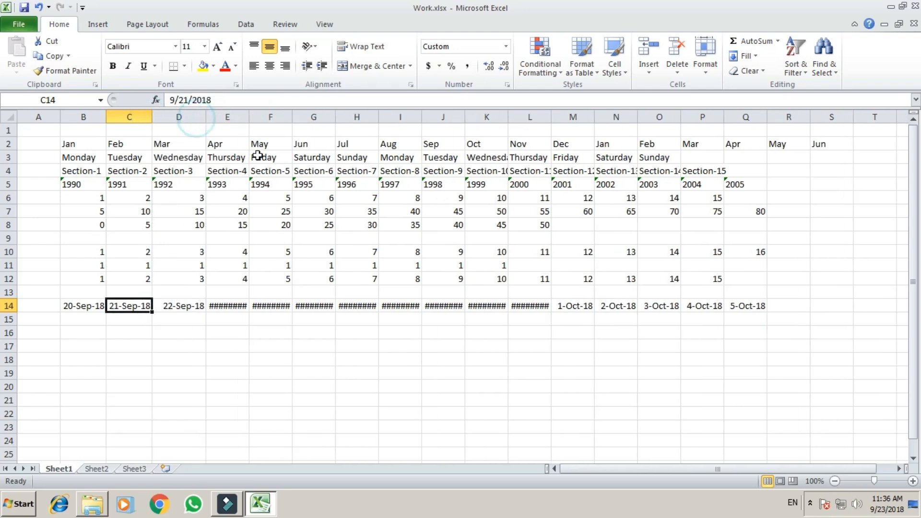
{"action": "left_click", "coordinate": [238, 319]}
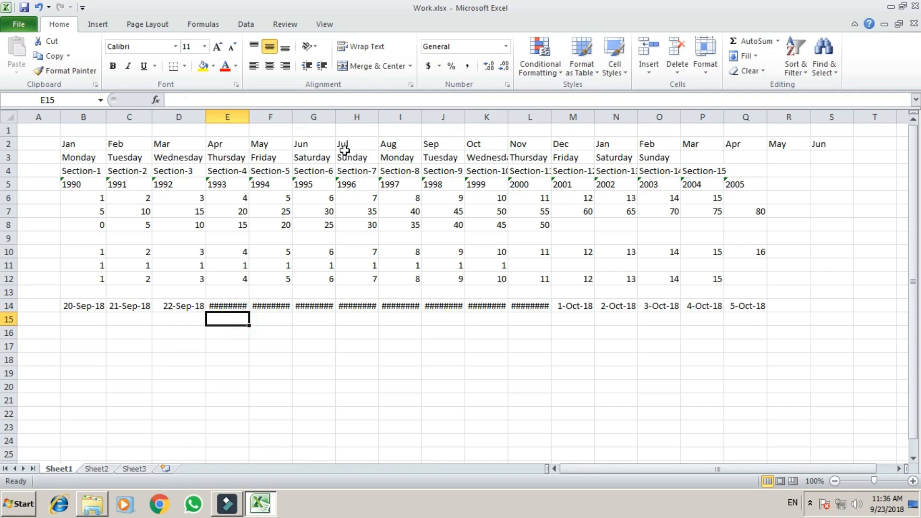
{"action": "double_click", "coordinate": [550, 116]}
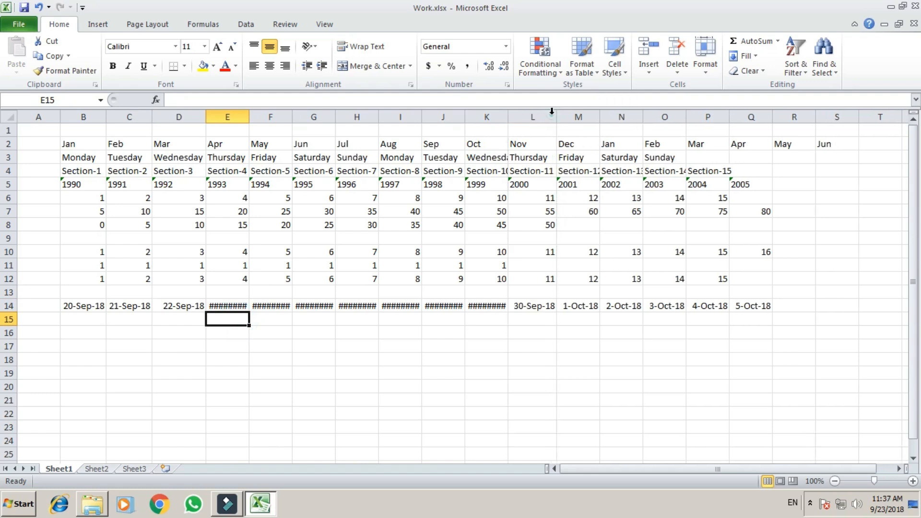
{"action": "double_click", "coordinate": [507, 116]}
{"action": "double_click", "coordinate": [249, 117]}
{"action": "left_click", "coordinate": [228, 305]}
- Step through the daily dates in row 14 from B14 to E14
{"action": "left_click", "coordinate": [82, 319]}
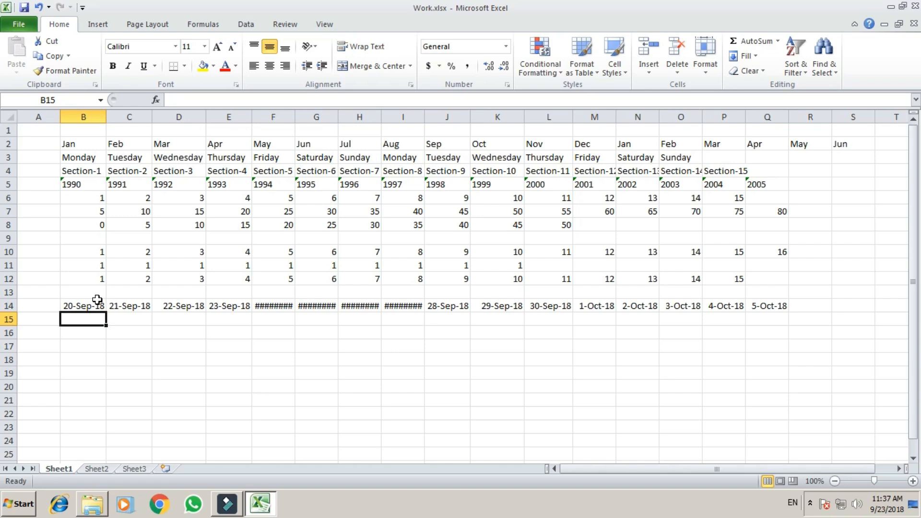
{"action": "key", "text": "Up"}
{"action": "key", "text": "Right"}
{"action": "key", "text": "Right"}
{"action": "key", "text": "Right"}
{"action": "key", "text": "Left"}
{"action": "key", "text": "Left"}
{"action": "key", "text": "Left"}
- Enter the dates 9/20/2018 in B15 and 10/20/2018 in C15
{"action": "key", "text": "Down"}
{"action": "type", "text": "9/20/2018"}
{"action": "key", "text": "Return"}
{"action": "key", "text": "Up"}
{"action": "key", "text": "Right"}
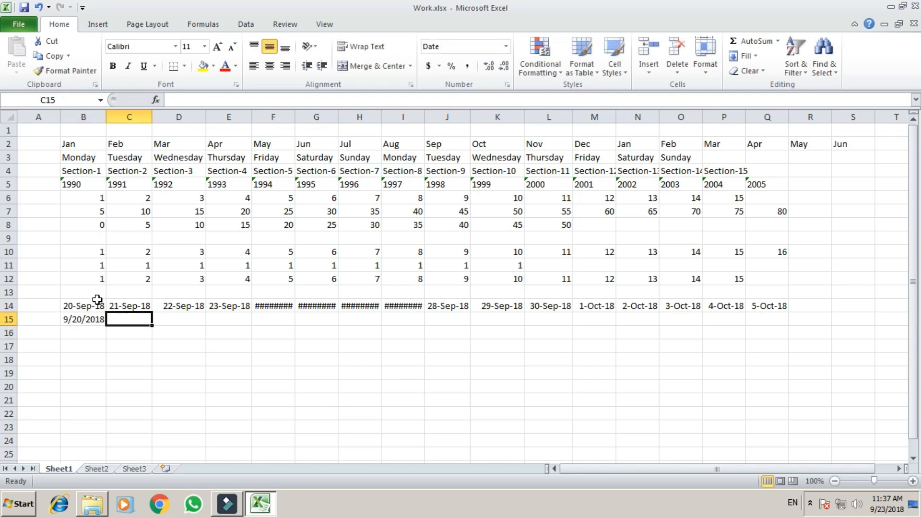
{"action": "type", "text": "10/20/2018"}
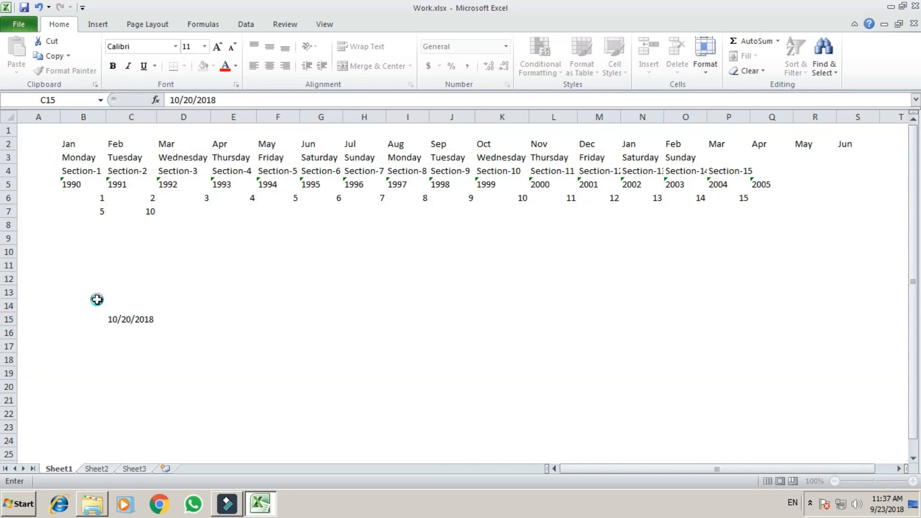
{"action": "key", "text": "Return"}
- Format the dates in B15:C15 in the day-month-year style, as in 20-Sep-18
{"action": "key", "text": "Up"}
{"action": "key", "text": "shift+Left"}
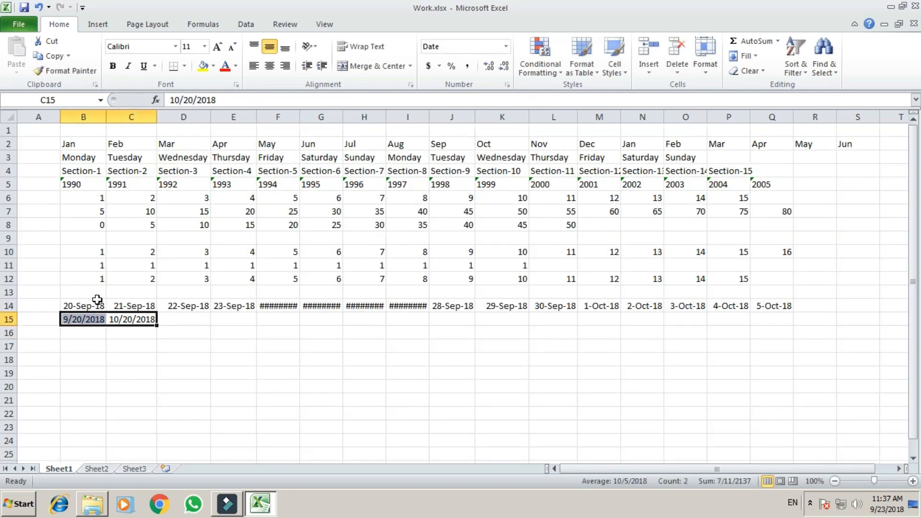
{"action": "key", "text": "ctrl+shift+3"}
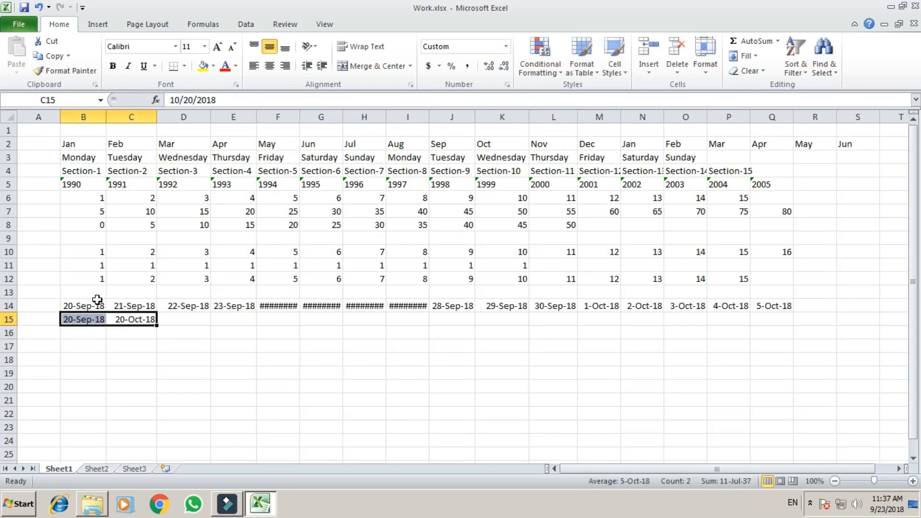
- Extend the monthly date series from B15:C15 across to Q15
{"action": "key", "text": "Right"}
{"action": "key", "text": "Left"}
{"action": "key", "text": "Left"}
{"action": "key", "text": "Right"}
{"action": "key", "text": "Left"}
{"action": "key", "text": "shift+Right"}
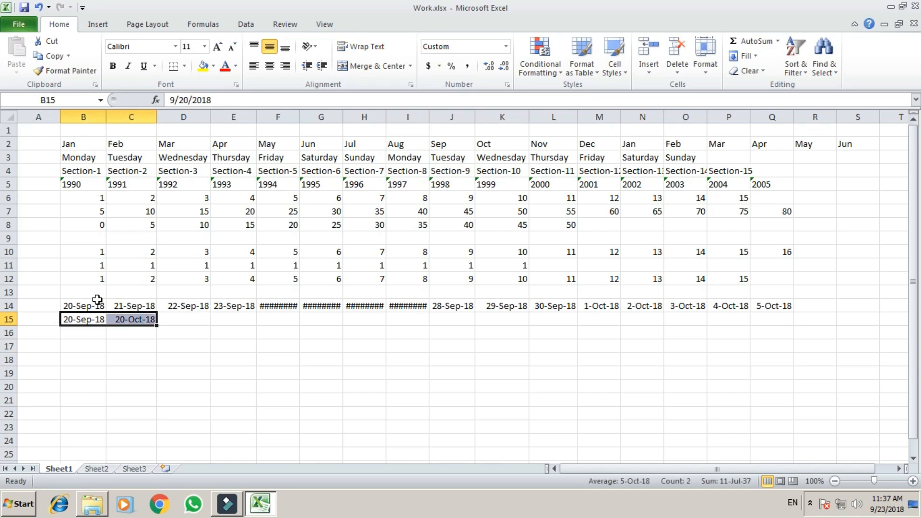
{"action": "left_click_drag", "start_coordinate": [157, 329], "coordinate": [793, 329]}
{"action": "left_click", "coordinate": [277, 374]}
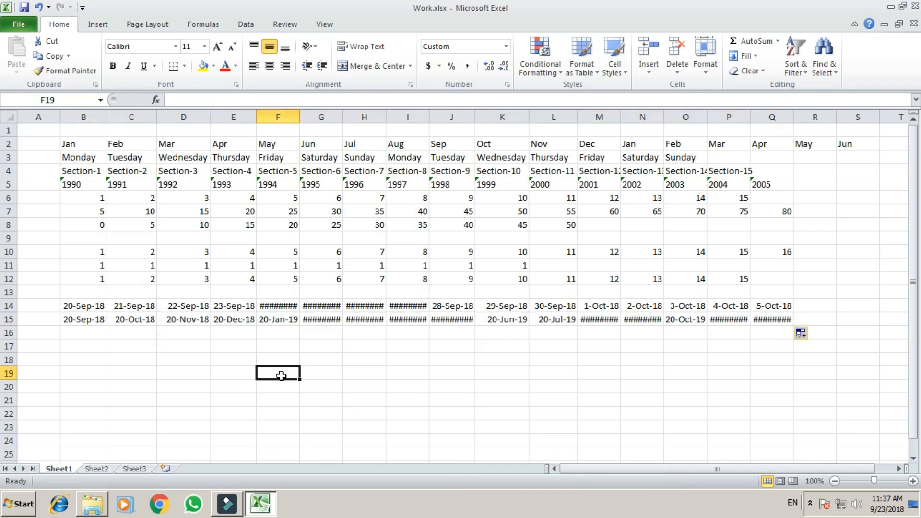
- Examine the monthly dates in row 15 from B15 to F15
{"action": "left_click", "coordinate": [87, 322]}
{"action": "left_click", "coordinate": [126, 319]}
{"action": "left_click", "coordinate": [184, 320]}
{"action": "left_click", "coordinate": [243, 321]}
{"action": "left_click", "coordinate": [265, 324]}
{"action": "left_click", "coordinate": [595, 345]}
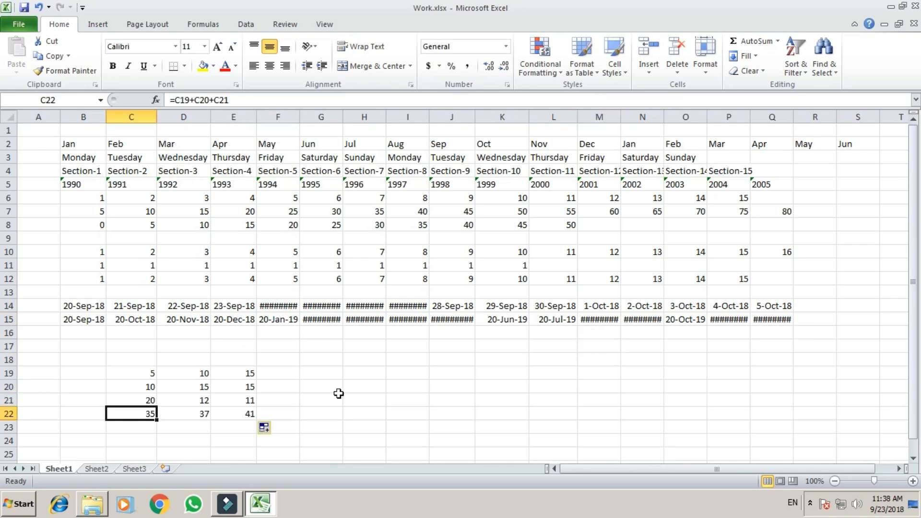
- Delete the addition example in C19:E22 and clear the remaining contents of the sheet
{"action": "key", "text": "ctrl+a"}
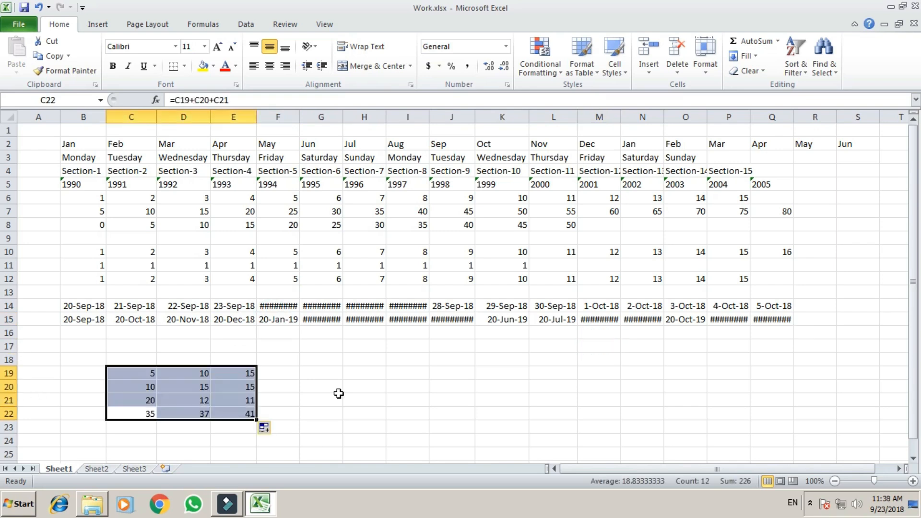
{"action": "key", "text": "Delete"}
{"action": "key", "text": "Right"}
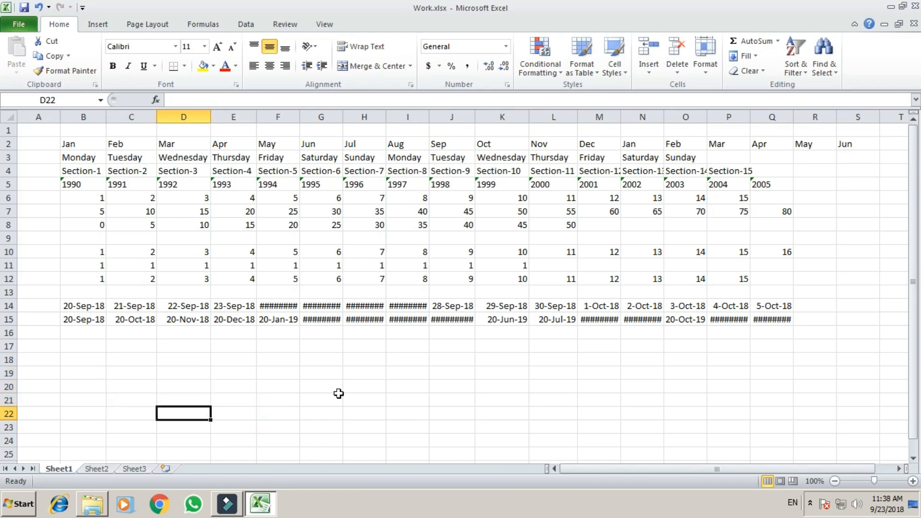
{"action": "key", "text": "ctrl+a"}
{"action": "key", "text": "Delete"}
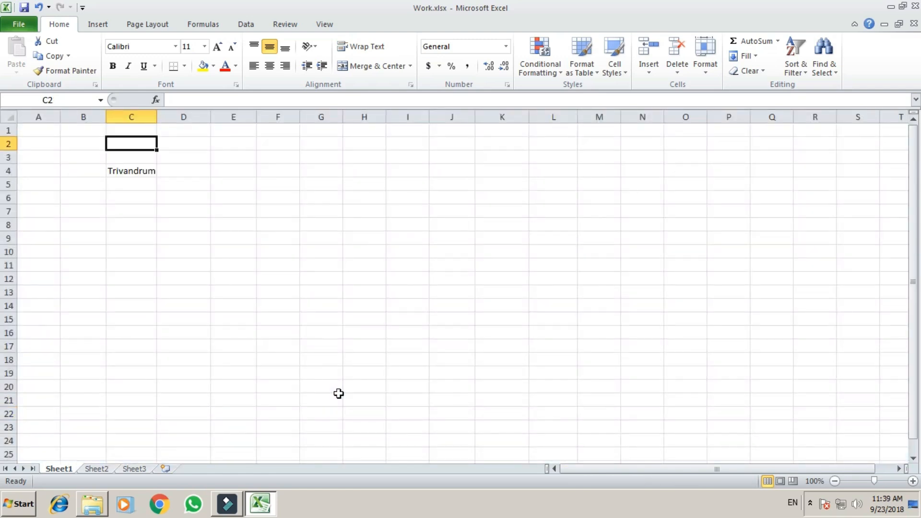
- Enter "This is" and "a test" on two separate lines within cell C2
{"action": "type", "text": "This is"}
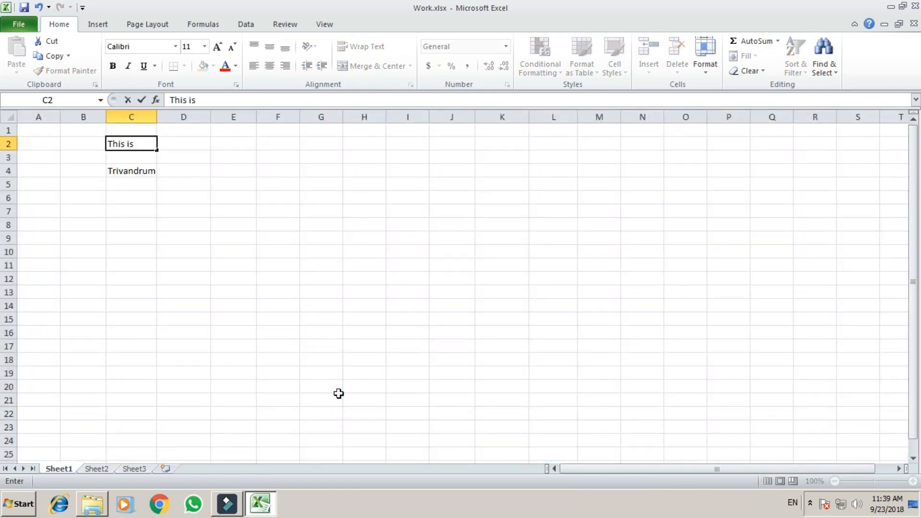
{"action": "key", "text": "alt+Return"}
{"action": "type", "text": "a test"}
{"action": "key", "text": "Return"}
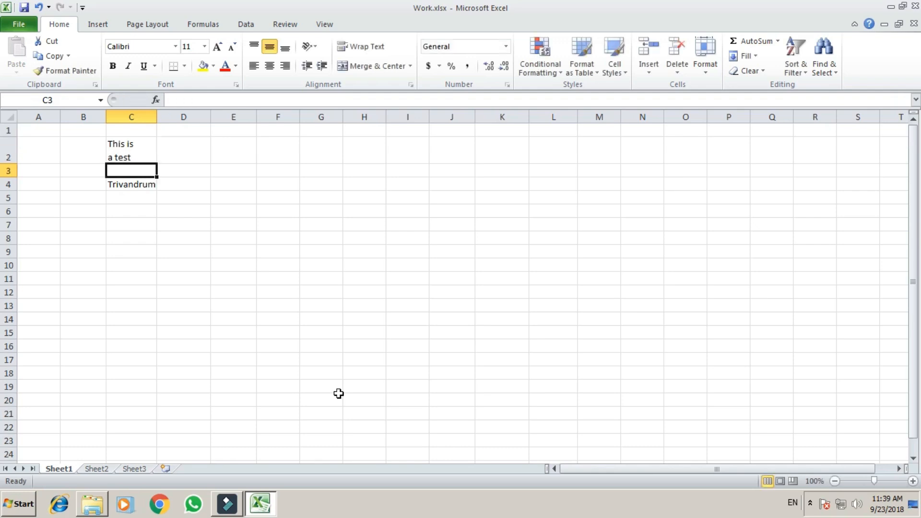
{"action": "key", "text": "Up"}
- Begin a multi-line entry in C6 with Trivandrum, Quilon and Alappuzha, each on its own line
{"action": "key", "text": "Down"}
{"action": "key", "text": "Down"}
{"action": "key", "text": "Down"}
{"action": "key", "text": "Down"}
{"action": "key", "text": "Down"}
{"action": "key", "text": "Up"}
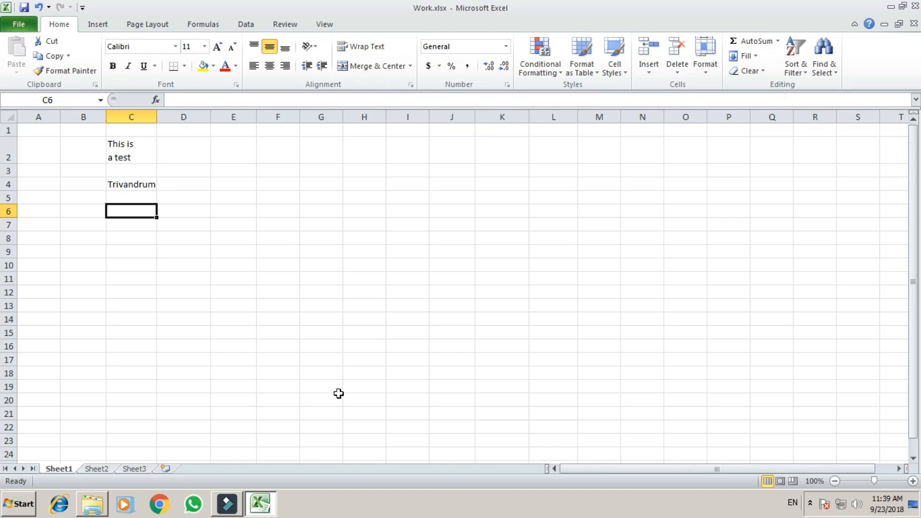
{"action": "type", "text": "Trivandrum"}
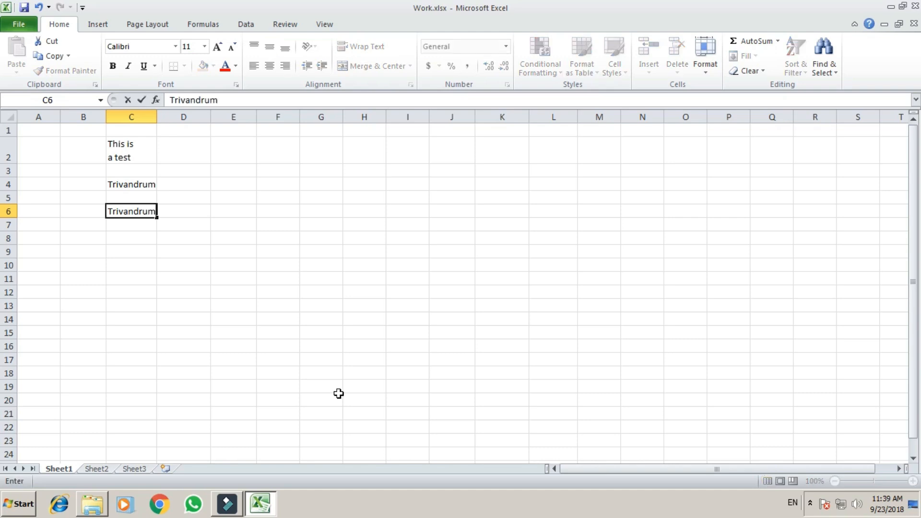
{"action": "key", "text": "alt+Return"}
{"action": "type", "text": "Q"}
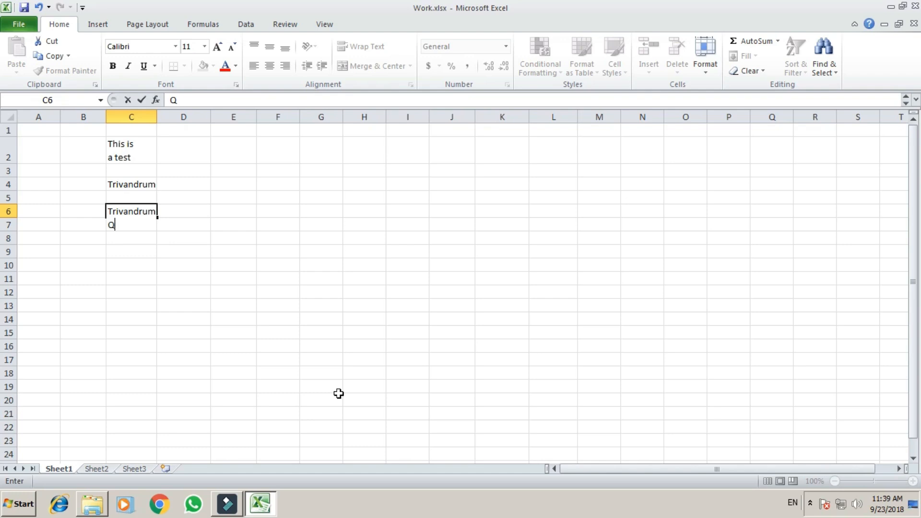
{"action": "type", "text": "uilon"}
{"action": "key", "text": "alt+Return"}
{"action": "type", "text": "Alappuzha"}
{"action": "key", "text": "alt+Return"}
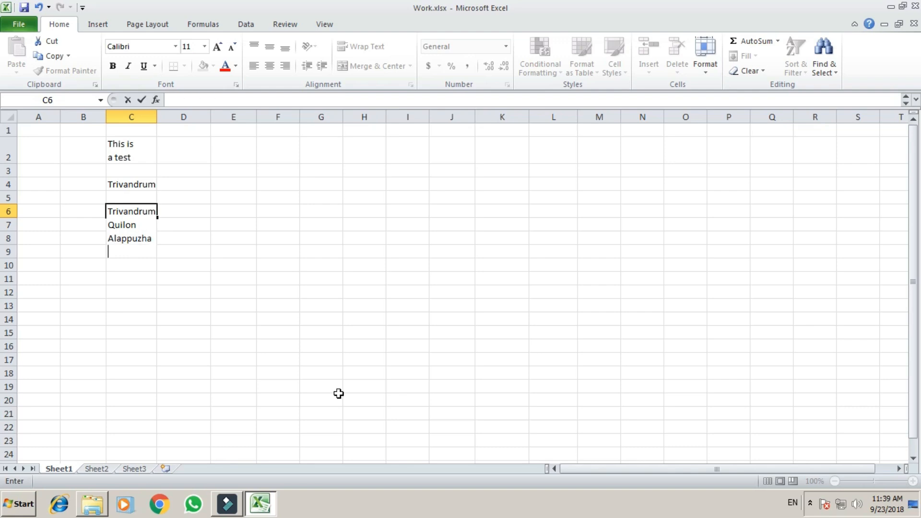
- Add Eranakulam and Kozhikkodu as further lines in C6 and complete the entry
{"action": "type", "text": "Eranakulam"}
{"action": "key", "text": "alt+Return"}
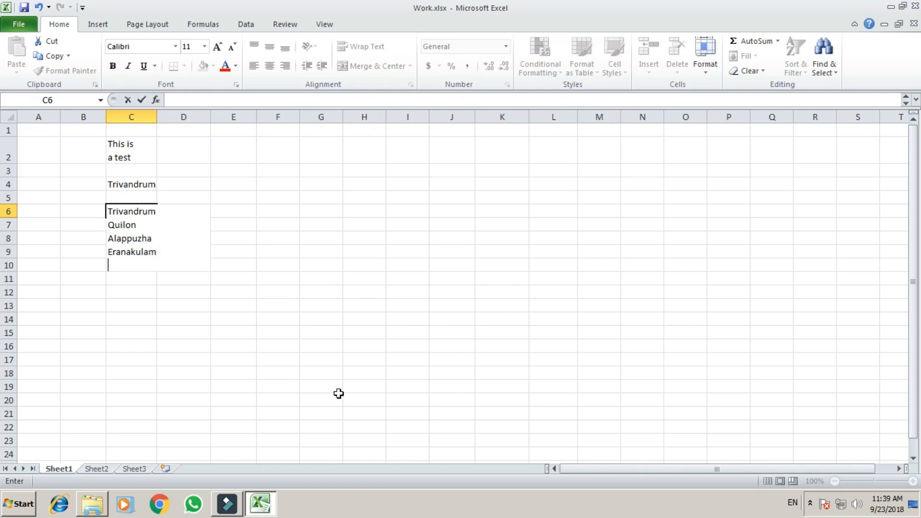
{"action": "type", "text": "Kozhikod"}
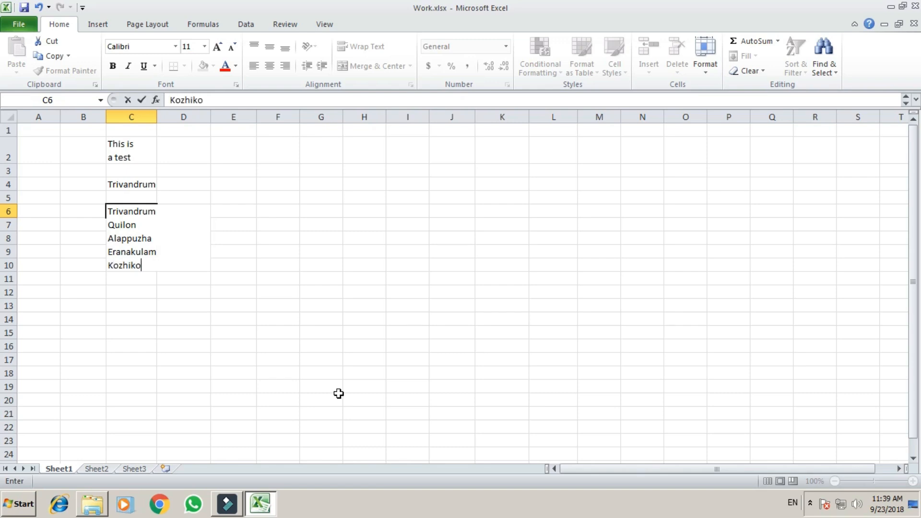
{"action": "key", "text": "BackSpace"}
{"action": "key", "text": "BackSpace"}
{"action": "type", "text": "kodu"}
{"action": "key", "text": "Return"}
- Widen column C so that each place name in C6 fits on a single line
{"action": "key", "text": "Up"}
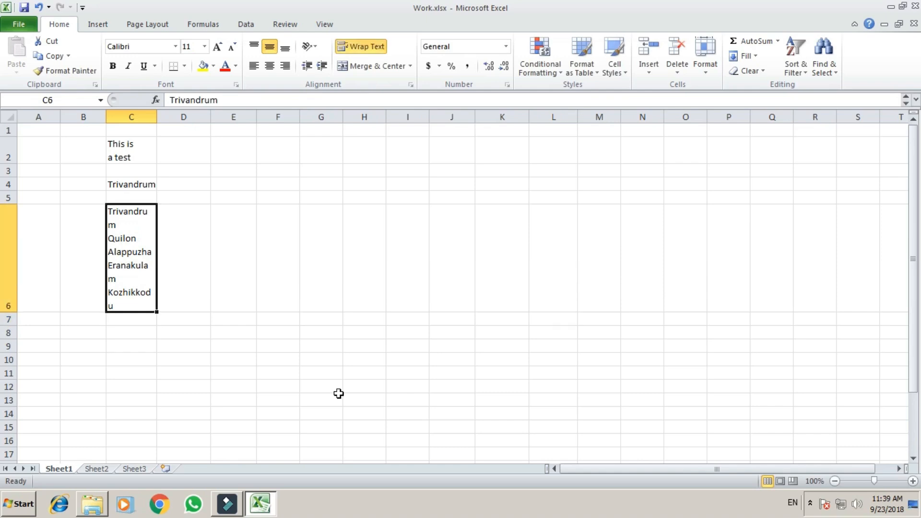
{"action": "left_click", "coordinate": [210, 258]}
{"action": "left_click", "coordinate": [138, 214]}
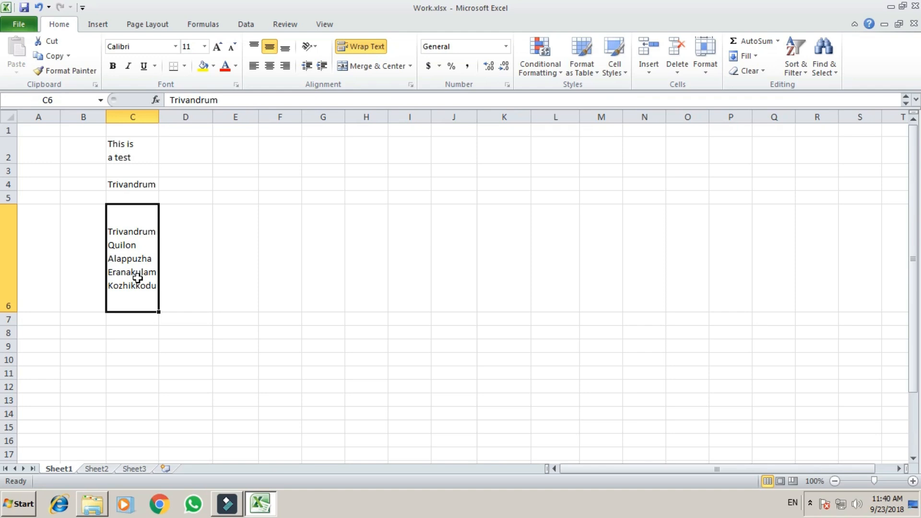
- Enter "Rate" and "Rs." on two separate lines within cell H2
{"action": "left_click", "coordinate": [369, 153]}
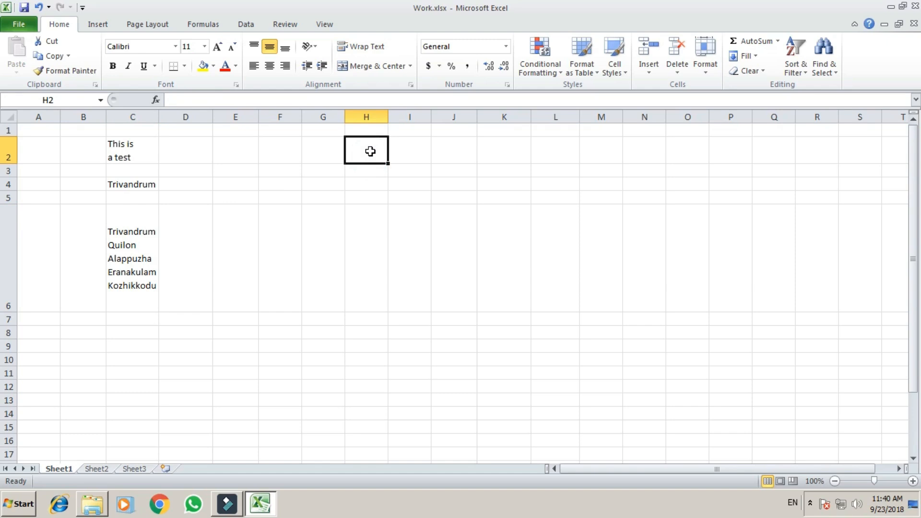
{"action": "type", "text": "Rate"}
{"action": "key", "text": "alt+Return"}
{"action": "type", "text": "R"}
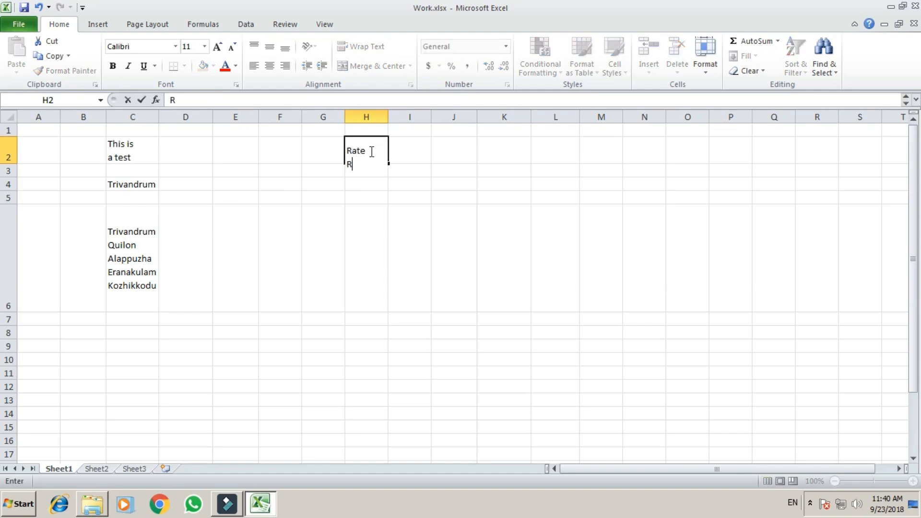
{"action": "type", "text": "s."}
{"action": "key", "text": "Return"}
- Center the two-line text in H2 horizontally and widen column H to more than twice its width
{"action": "left_click", "coordinate": [369, 151]}
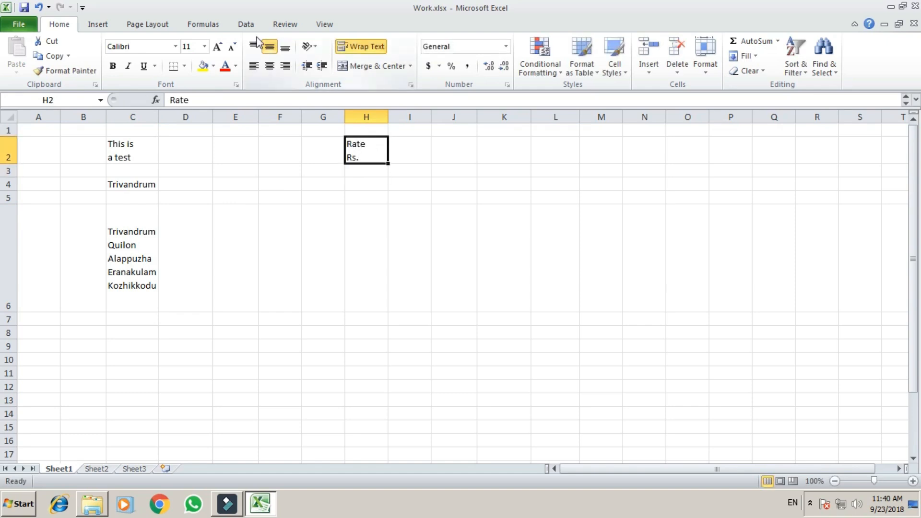
{"action": "left_click", "coordinate": [270, 66]}
{"action": "left_click", "coordinate": [376, 185]}
{"action": "left_click", "coordinate": [375, 152]}
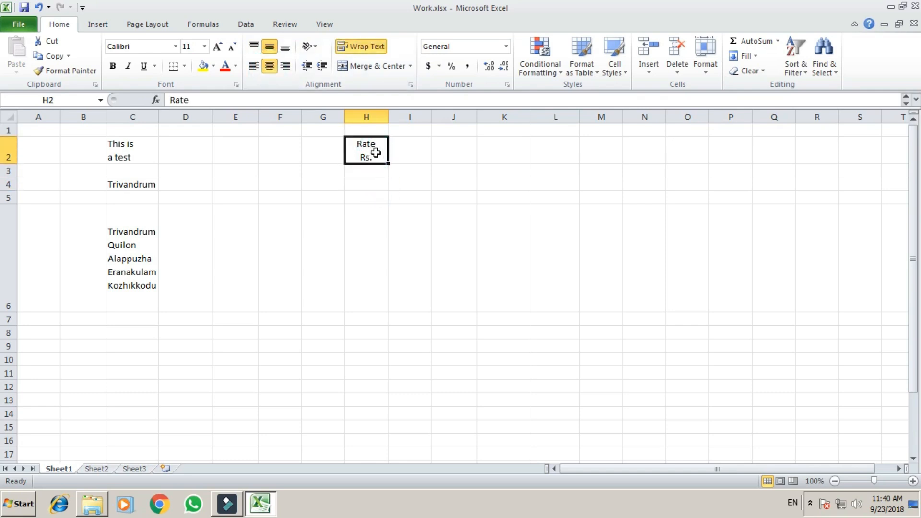
{"action": "left_click_drag", "start_coordinate": [388, 118], "coordinate": [452, 116]}
{"action": "left_click", "coordinate": [414, 151]}
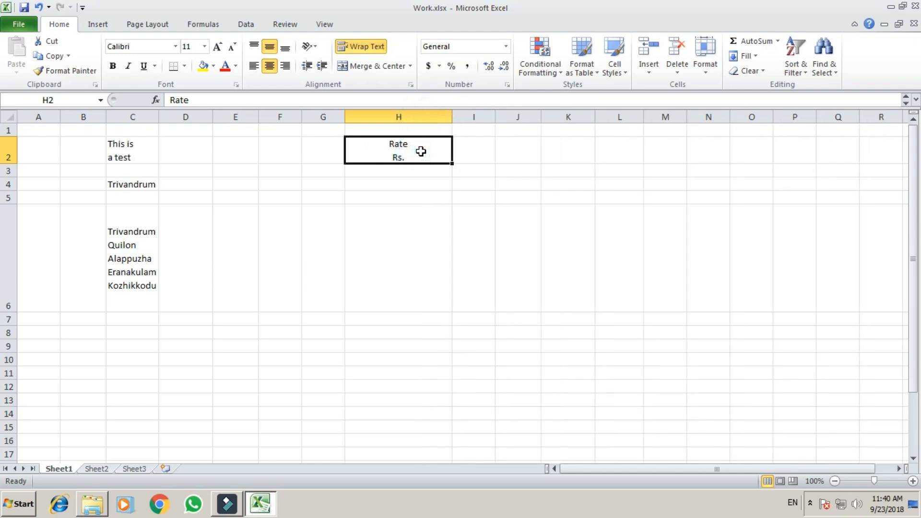
- Replace the line break in H2 with a space so the cell reads "Rate Rs." on one line
{"action": "double_click", "coordinate": [418, 150]}
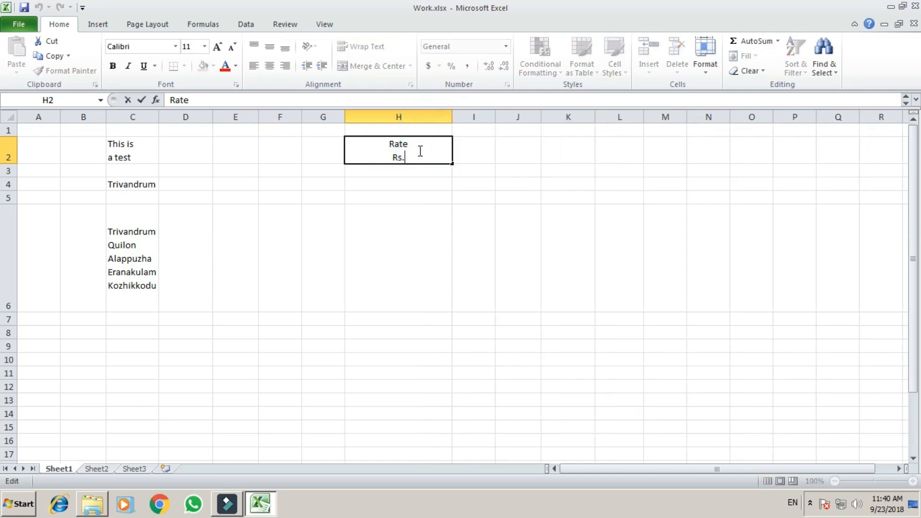
{"action": "key", "text": "Delete"}
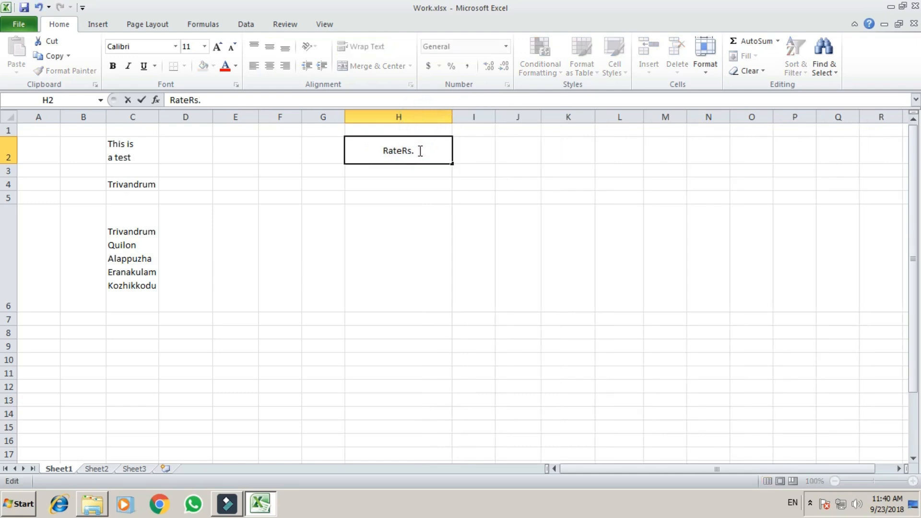
{"action": "key", "text": "Return"}
{"action": "left_click", "coordinate": [419, 150]}
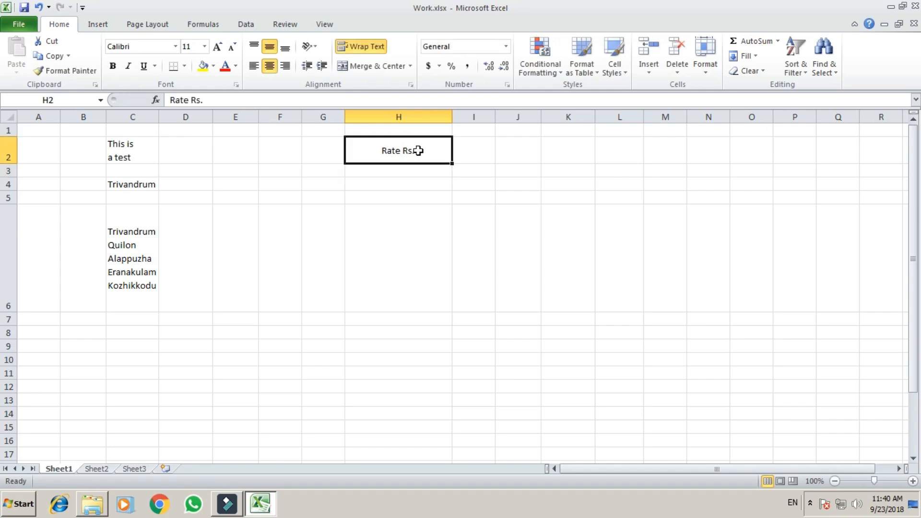